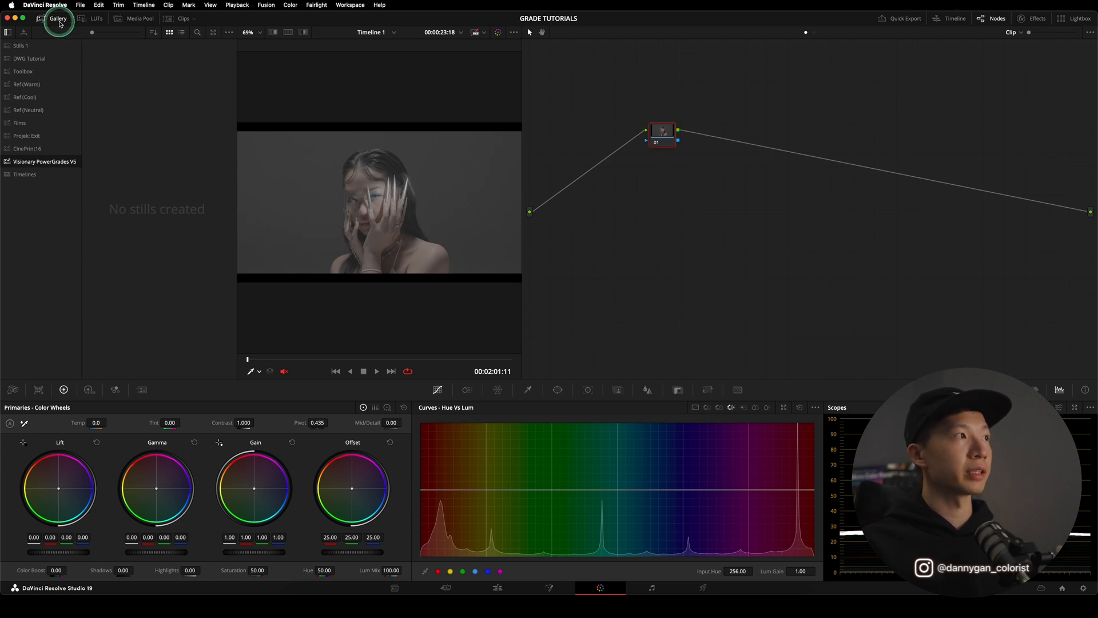
Step: Import the three Visionary PowerGrade V5.0 .drx files from the Assets folder in Finder into the Visionary PowerGrades V5 album
{"action": "right_click", "coordinate": [50, 228]}
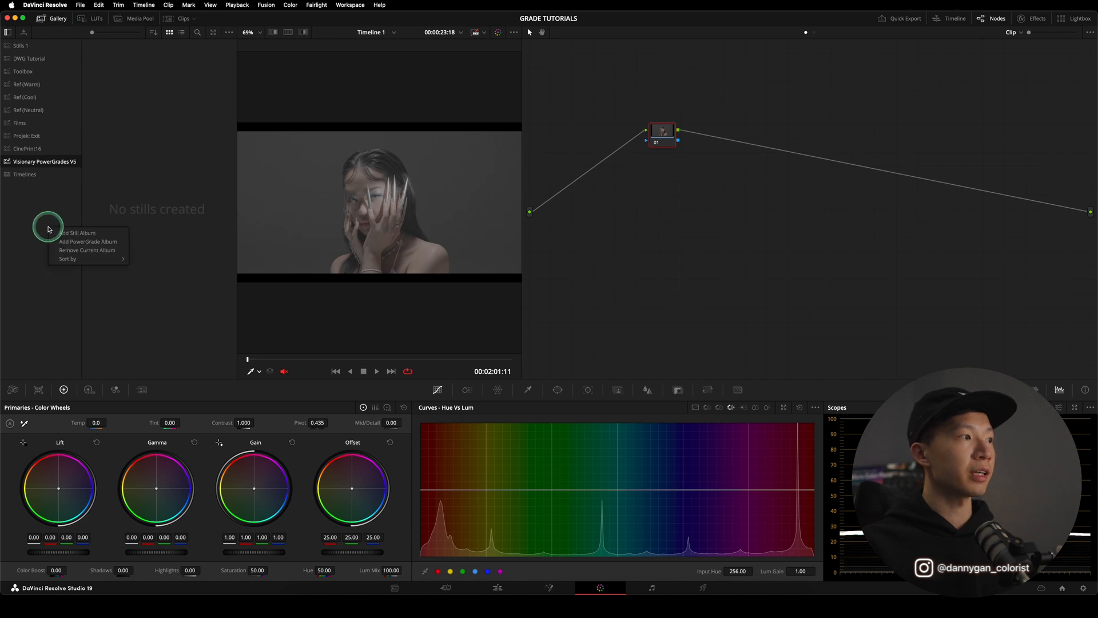
{"action": "left_click", "coordinate": [157, 192]}
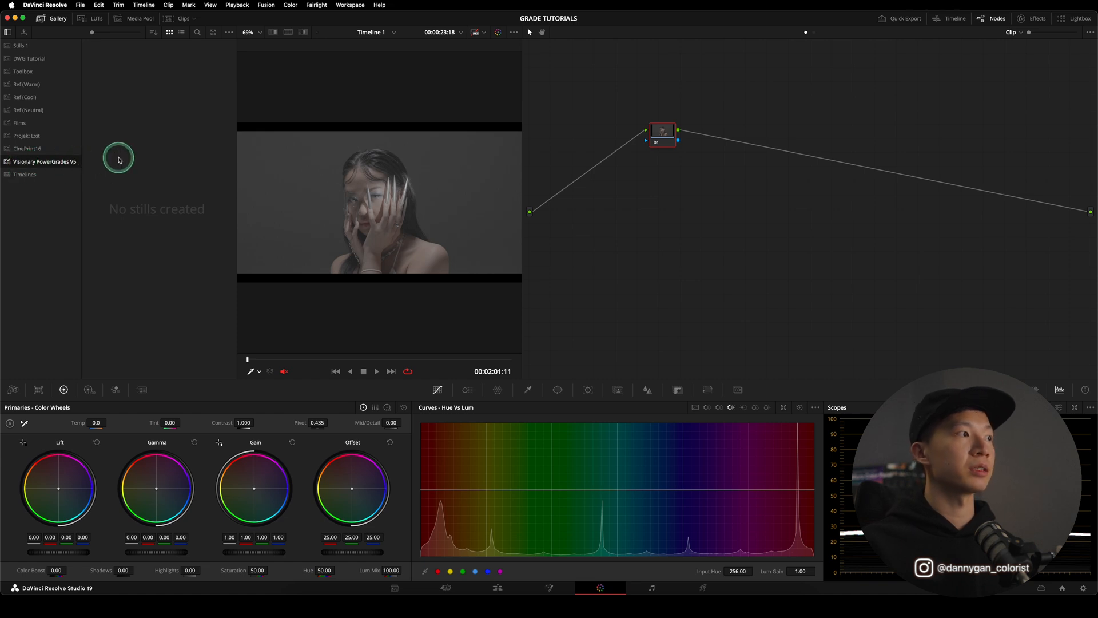
{"action": "key", "text": "super+Tab"}
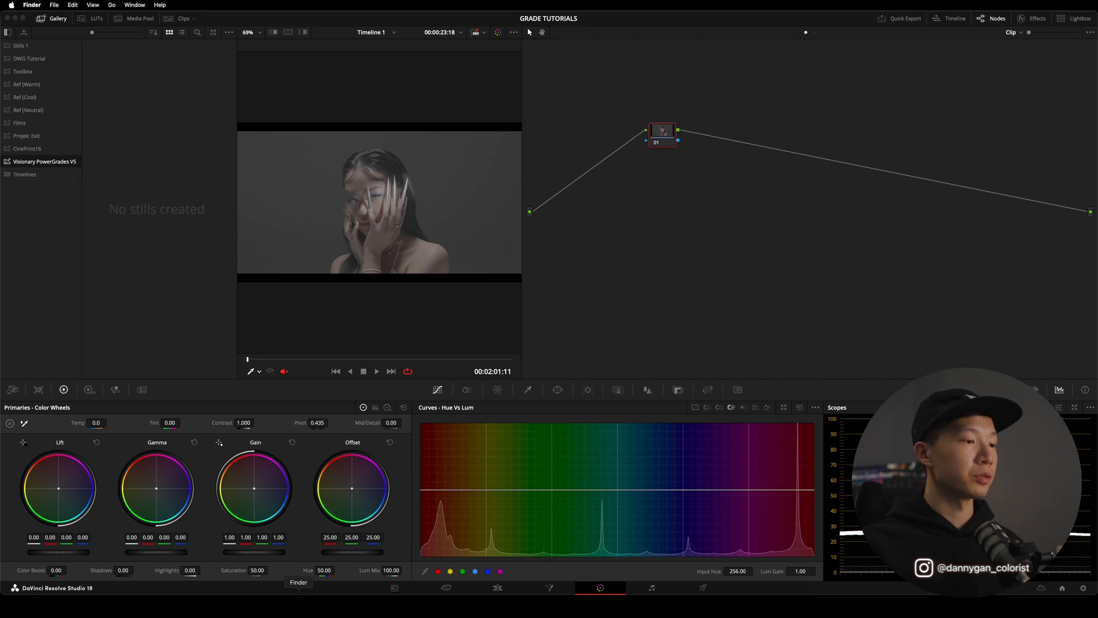
{"action": "left_click", "coordinate": [299, 595]}
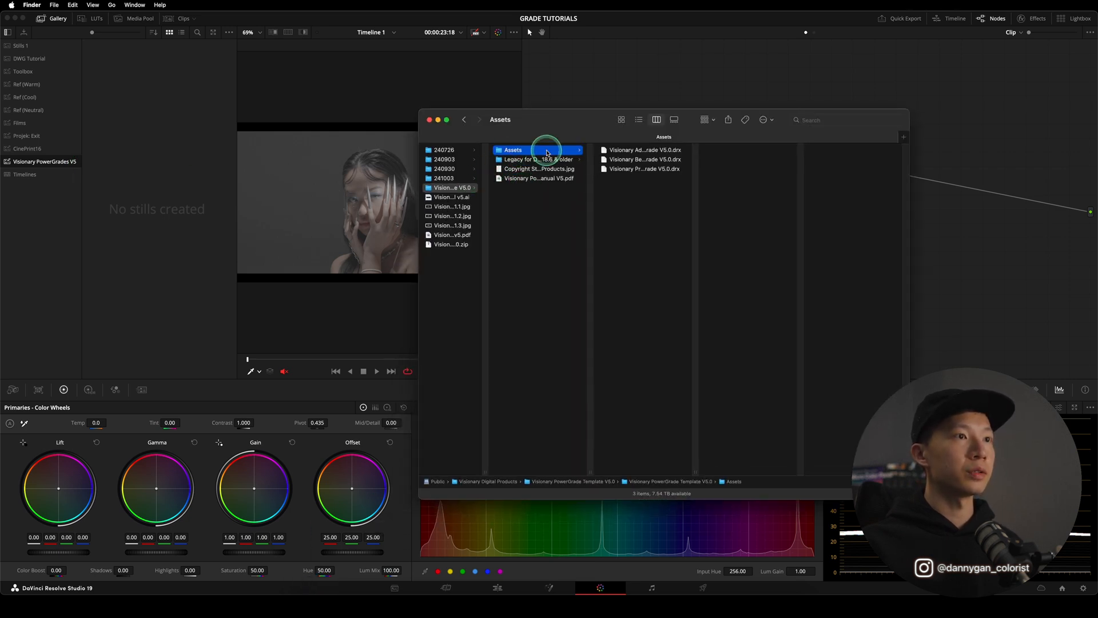
{"action": "left_click_drag", "start_coordinate": [628, 191], "coordinate": [159, 167]}
{"action": "left_click", "coordinate": [191, 193]}
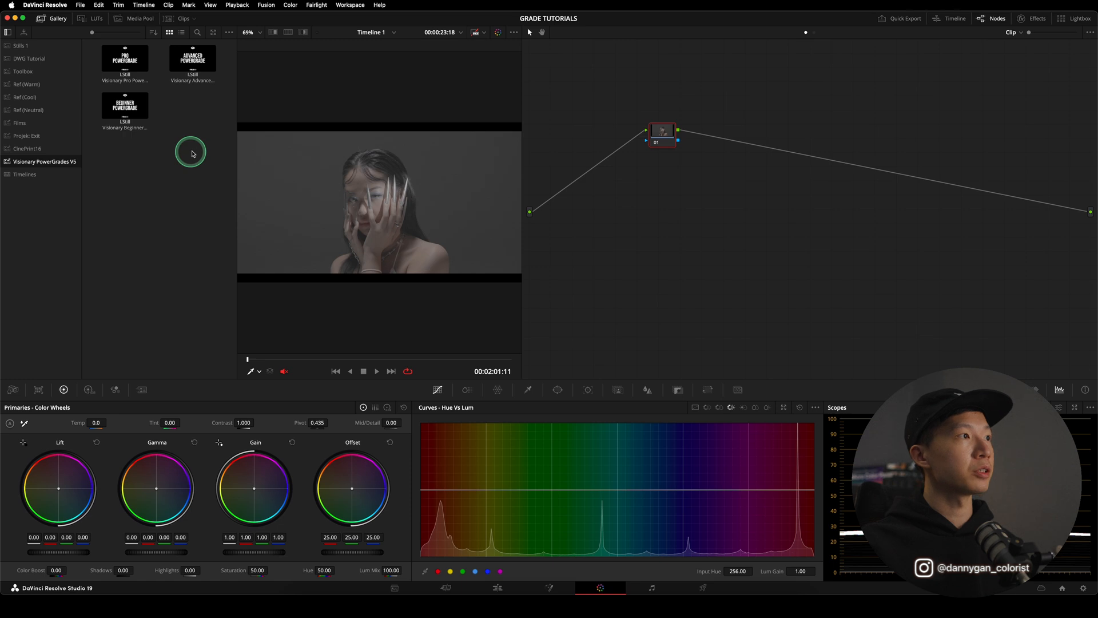
Step: Apply the Visionary Pro PowerGrade still to the current clip
{"action": "left_click", "coordinate": [184, 84]}
{"action": "left_click", "coordinate": [132, 59]}
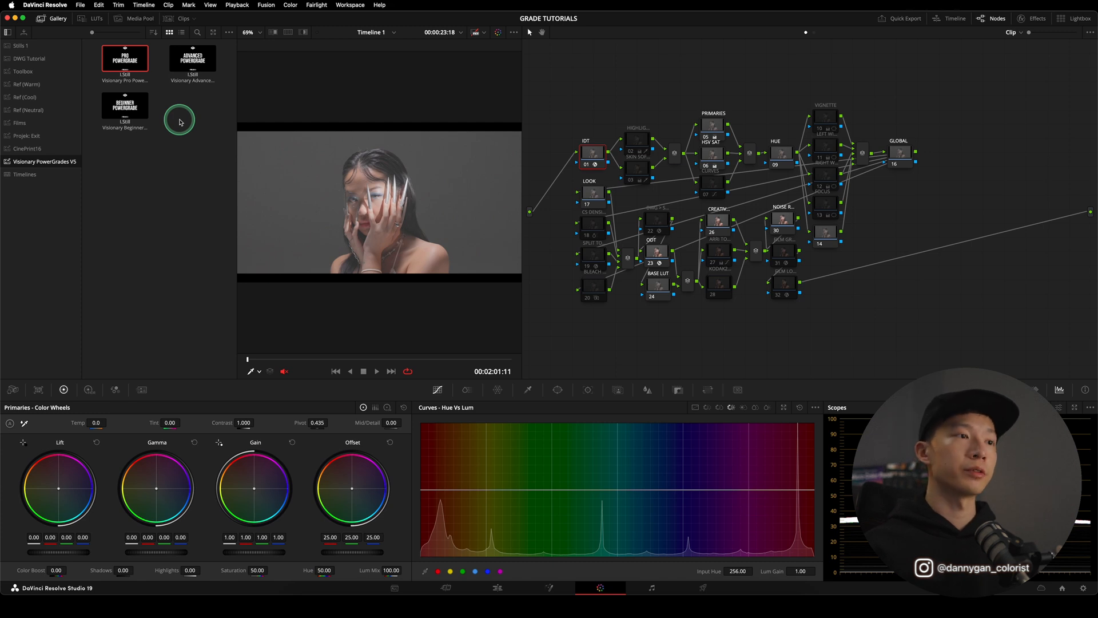
{"action": "left_click", "coordinate": [180, 122]}
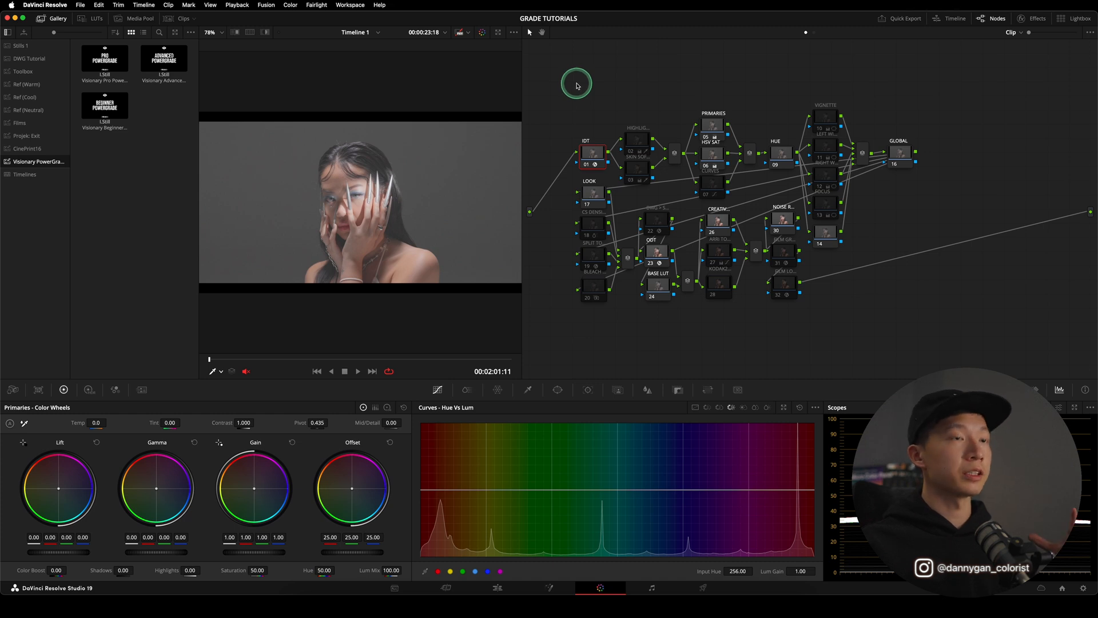
Step: Show the IDT node's Color Space Transform settings and hide the gallery to enlarge the viewer
{"action": "left_click_drag", "start_coordinate": [564, 82], "coordinate": [931, 328]}
{"action": "left_click_drag", "start_coordinate": [933, 82], "coordinate": [568, 326]}
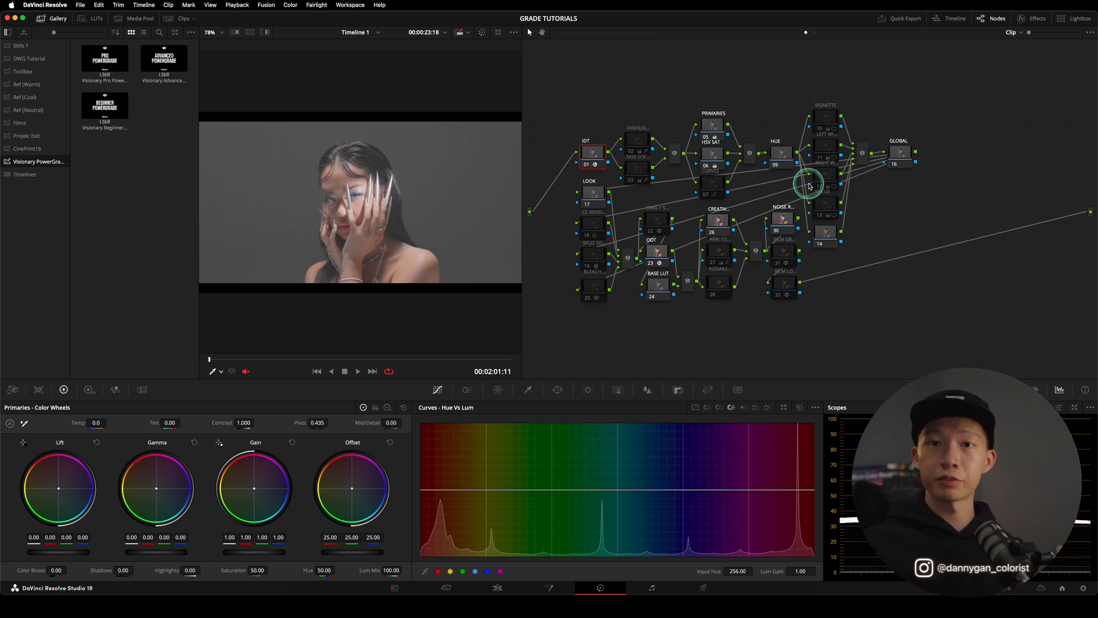
{"action": "left_click", "coordinate": [1033, 20]}
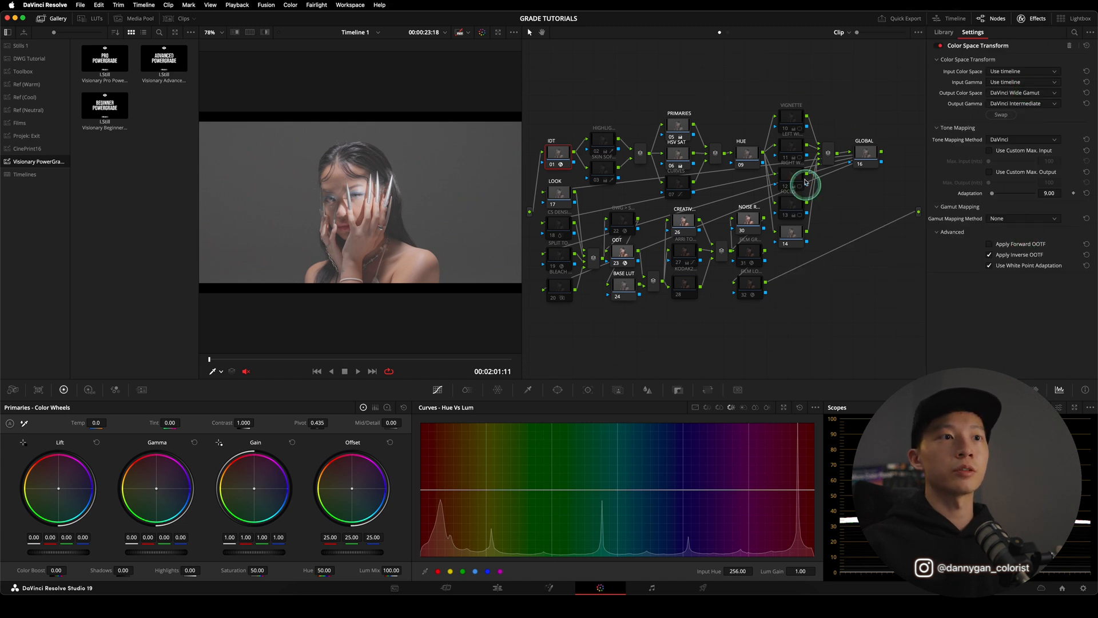
{"action": "left_click_drag", "start_coordinate": [771, 178], "coordinate": [524, 330]}
{"action": "left_click_drag", "start_coordinate": [555, 292], "coordinate": [578, 291]}
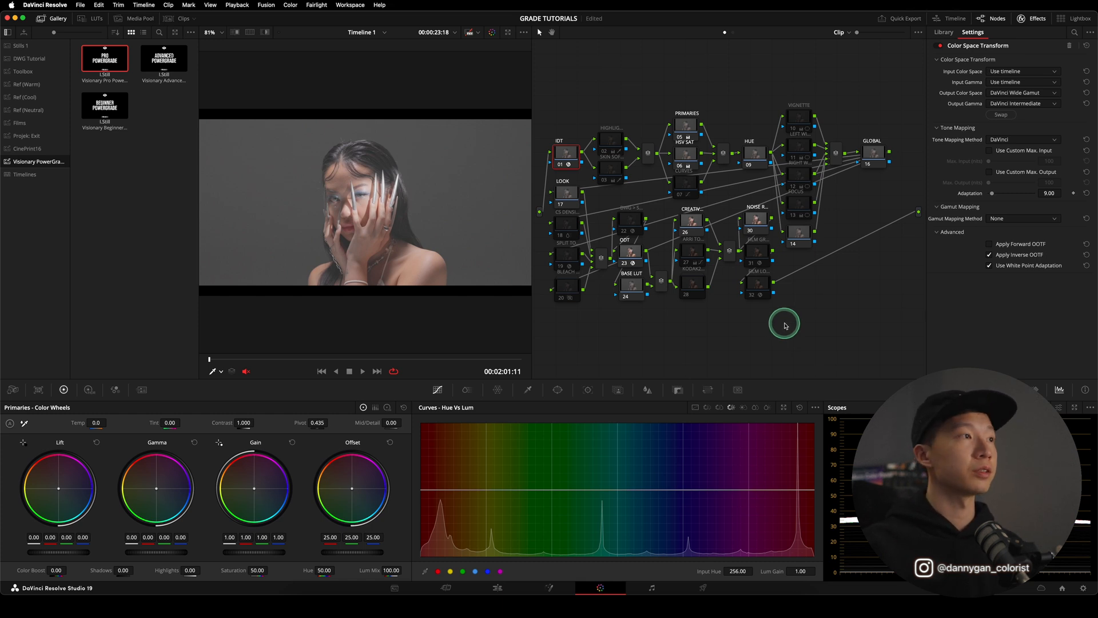
{"action": "left_click", "coordinate": [51, 19]}
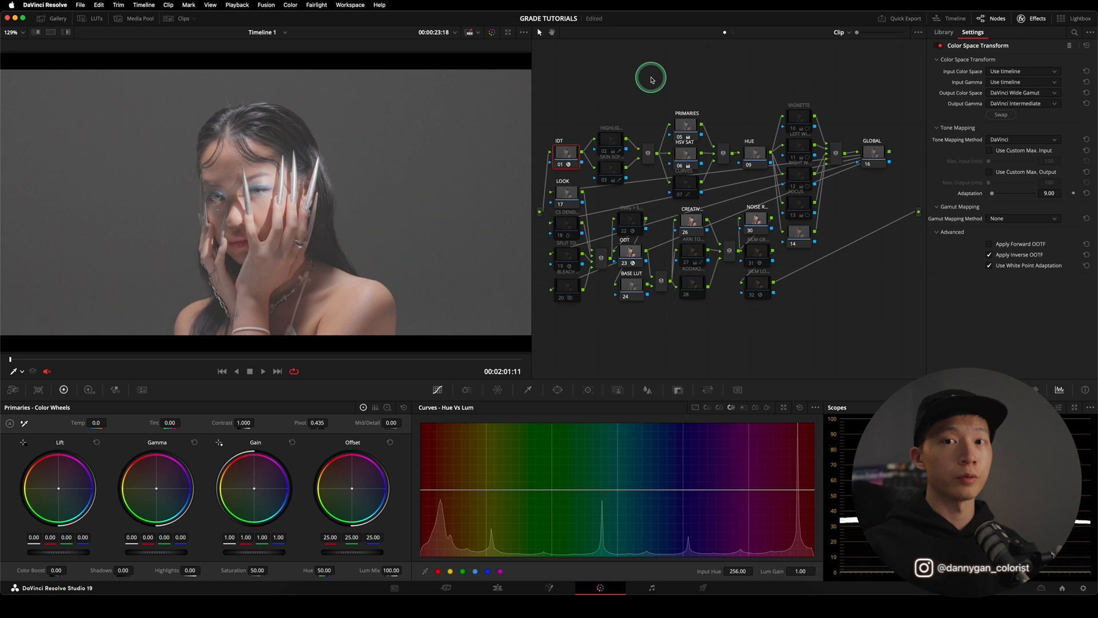
Step: Set the IDT node's input color space to Sony S-Gamut3.Cine and its input gamma to Sony S-Log3
{"action": "left_click", "coordinate": [1024, 74]}
{"action": "left_click", "coordinate": [1029, 168]}
{"action": "left_click", "coordinate": [1035, 82]}
{"action": "scroll", "coordinate": [1037, 143], "scroll_direction": "down", "scroll_amount": 3}
{"action": "scroll", "coordinate": [1037, 165], "scroll_direction": "down", "scroll_amount": 1}
{"action": "left_click", "coordinate": [1034, 170]}
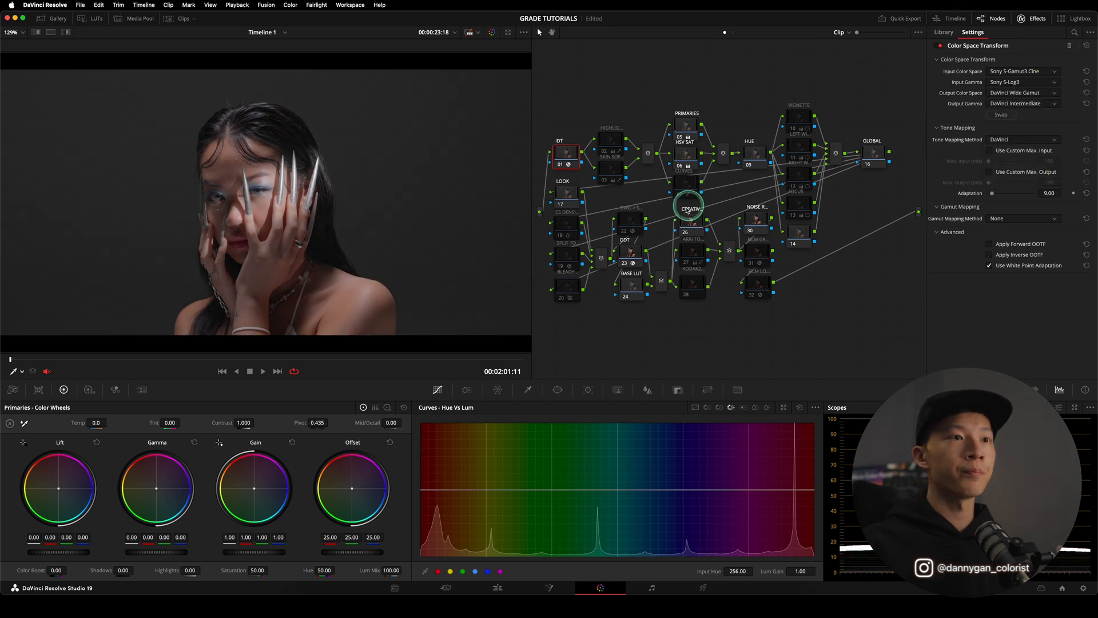
Step: Compare the Color Space Transform settings of the ODT and IDT nodes
{"action": "left_click", "coordinate": [631, 252]}
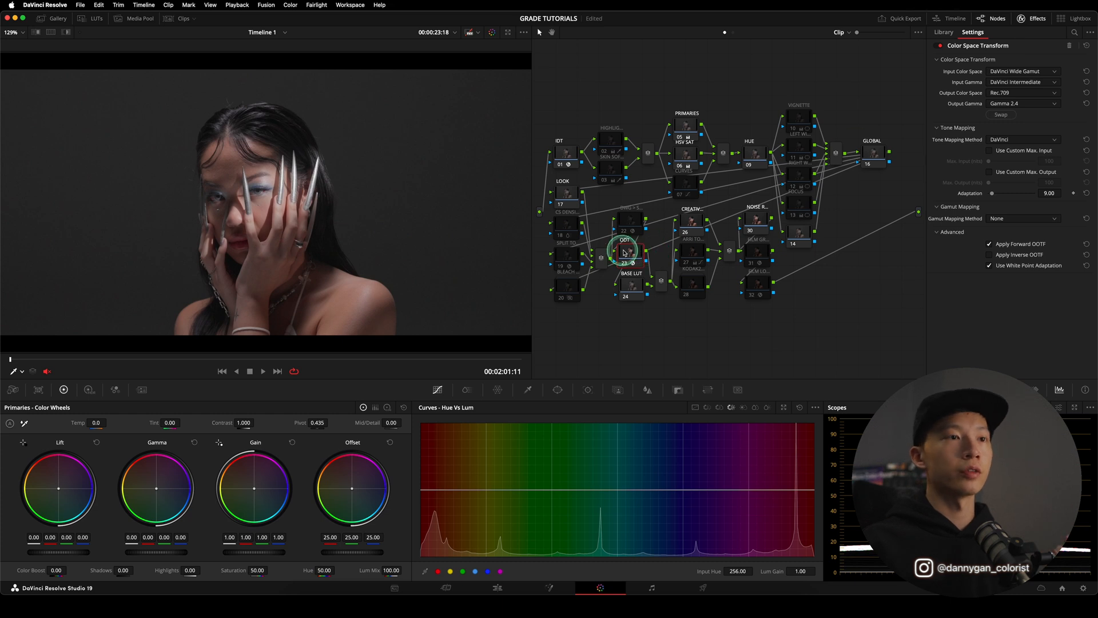
{"action": "left_click", "coordinate": [566, 160]}
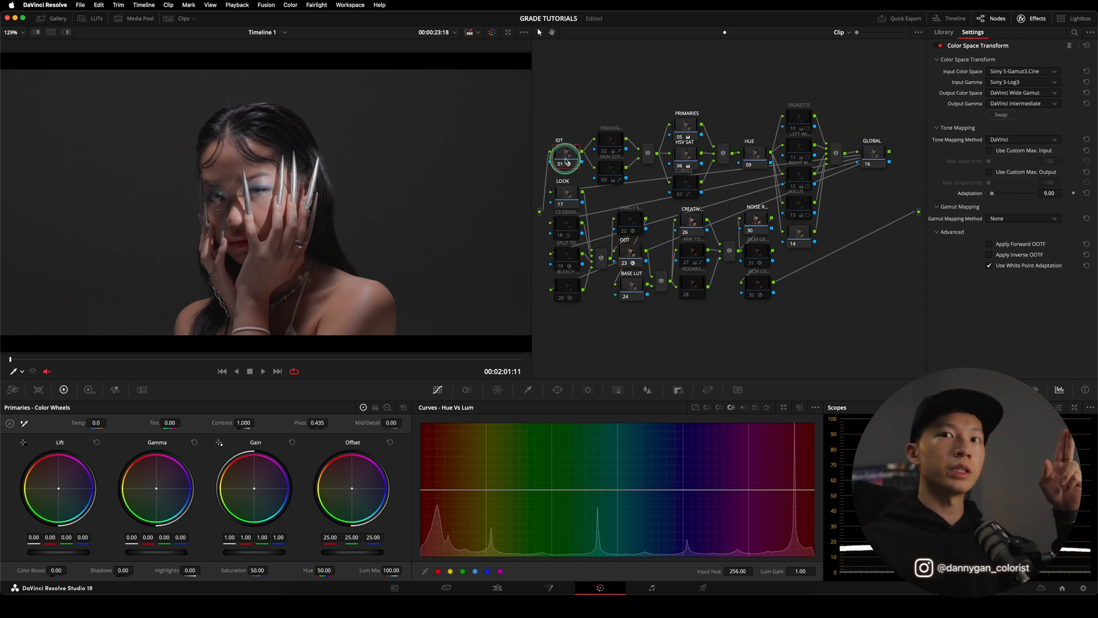
{"action": "left_click", "coordinate": [631, 254]}
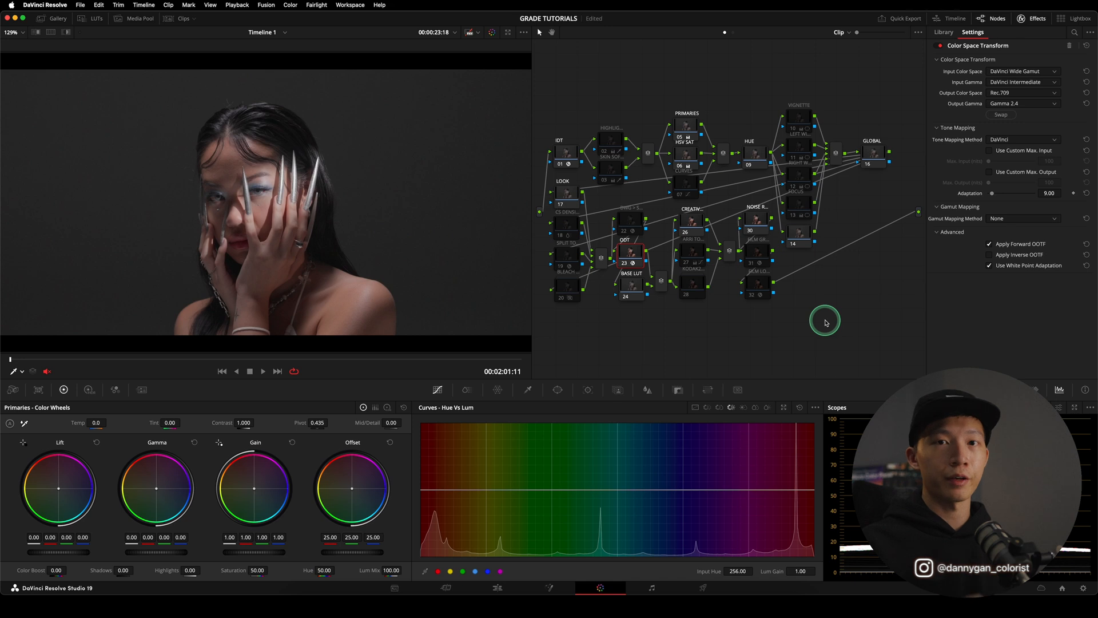
Step: Enable node 22, the DaVinci Wide Gamut to Sony conversion, and check its transform settings against the IDT node
{"action": "left_click", "coordinate": [628, 226]}
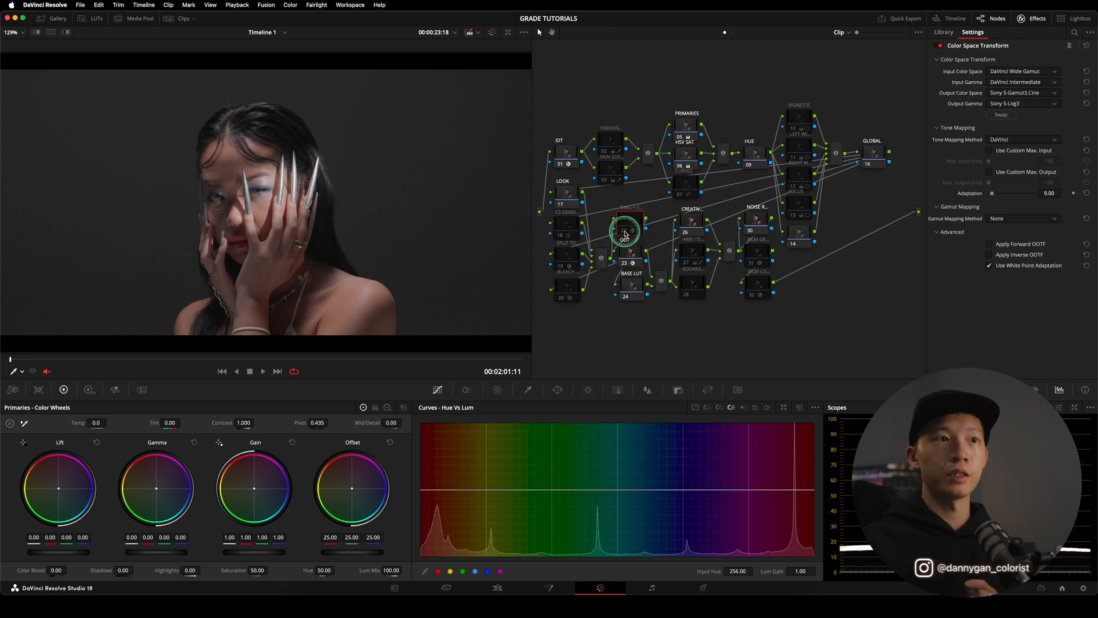
{"action": "left_click", "coordinate": [623, 231]}
{"action": "left_click", "coordinate": [567, 155]}
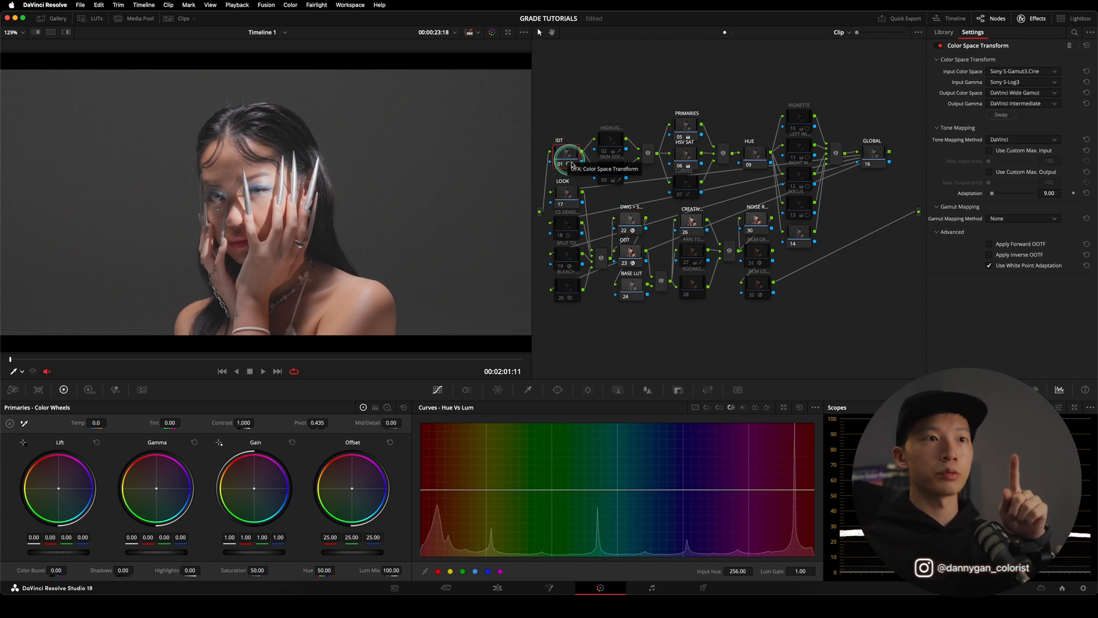
{"action": "left_click", "coordinate": [629, 226]}
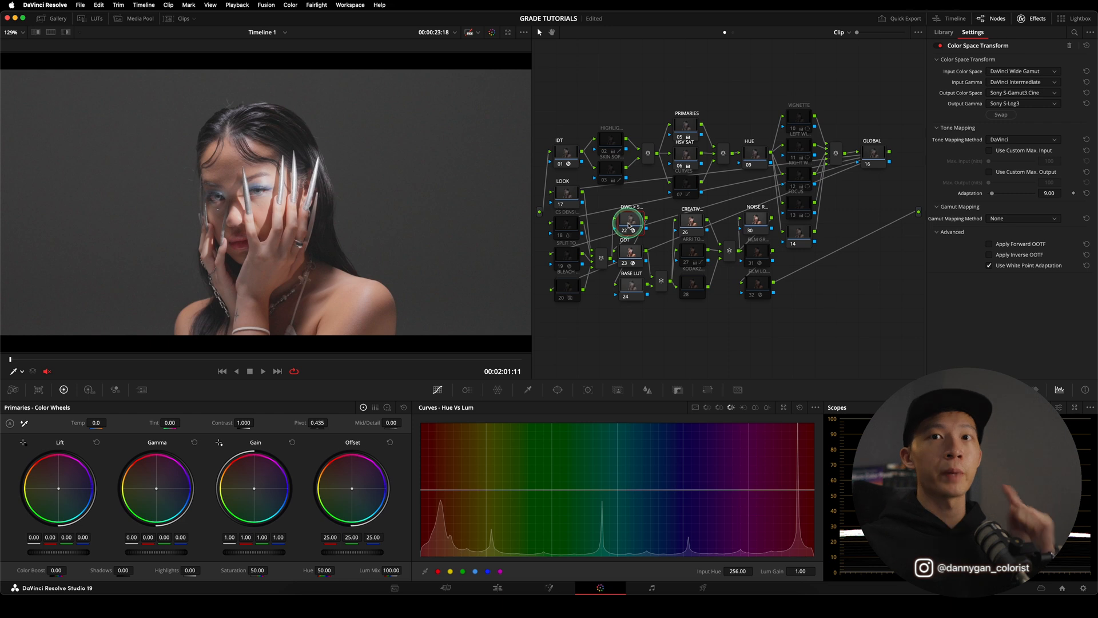
Step: Set the ODT node's input color space to Sony S-Gamut3.Cine and its input gamma to Sony S-Log3
{"action": "left_click", "coordinate": [632, 252]}
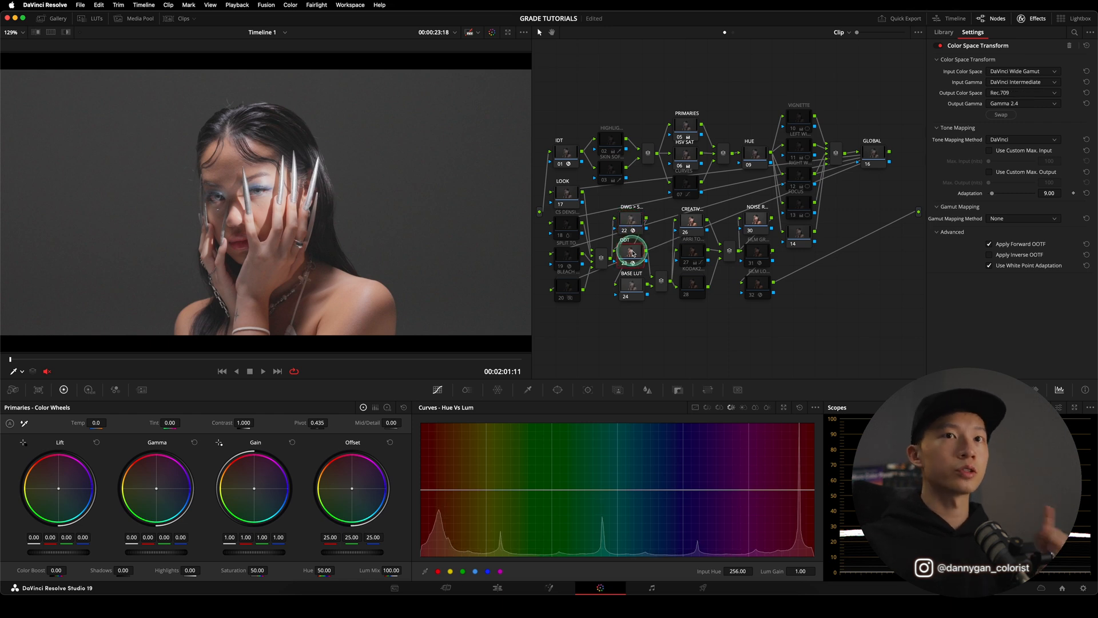
{"action": "left_click", "coordinate": [1004, 72]}
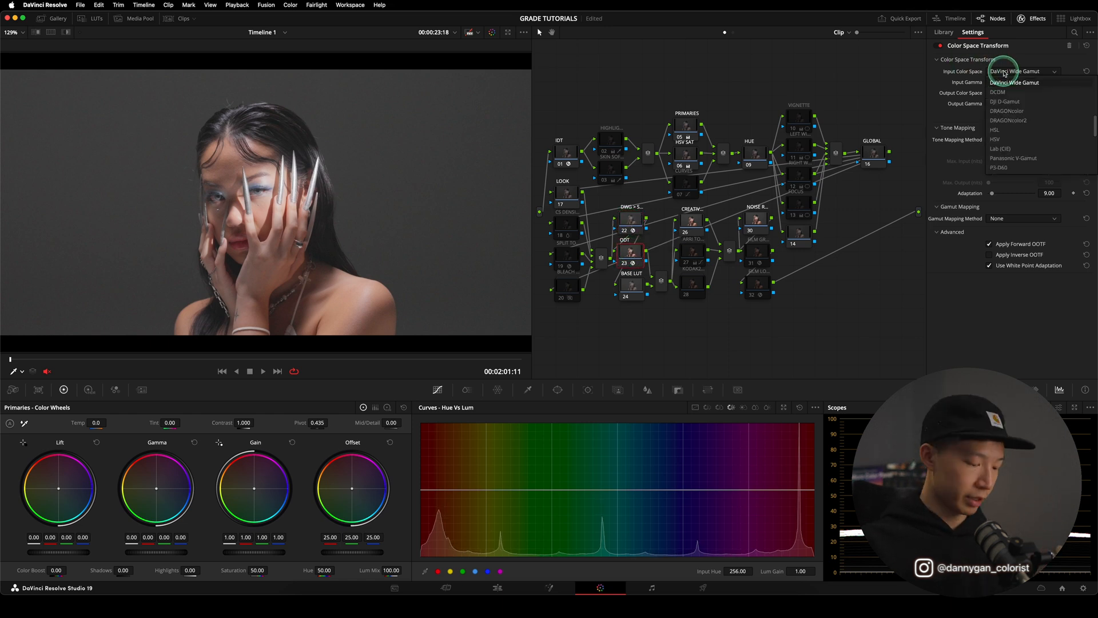
{"action": "scroll", "coordinate": [1036, 145], "scroll_direction": "down", "scroll_amount": 5}
{"action": "left_click", "coordinate": [1030, 159]}
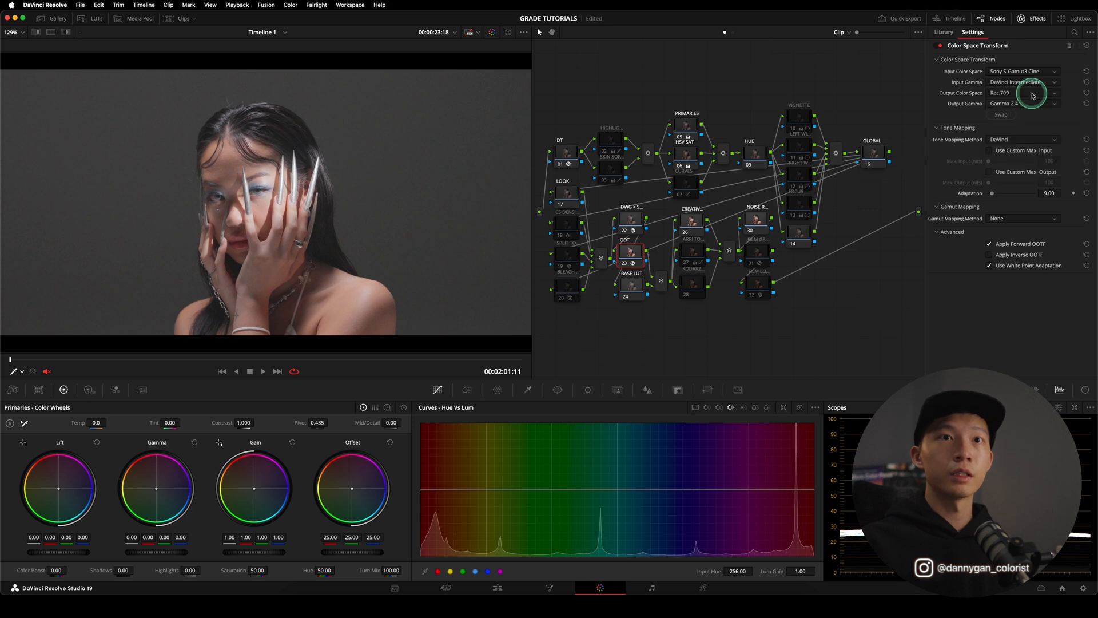
{"action": "left_click", "coordinate": [1029, 166]}
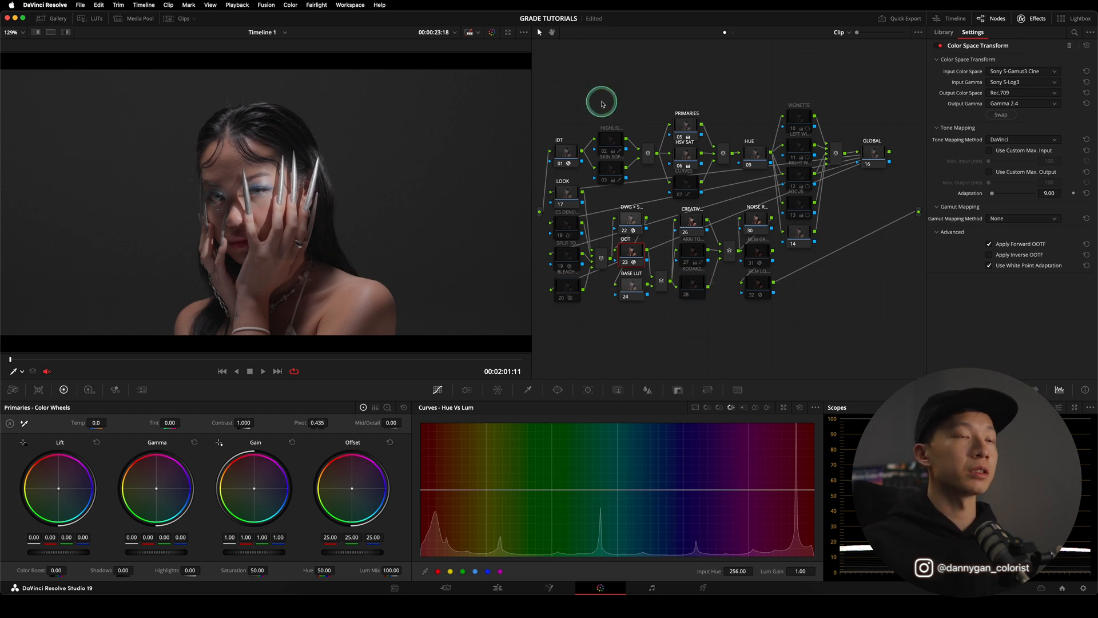
Step: Enable the highlight node 02 and preview the area isolated by its luminance qualifier in the viewer
{"action": "left_click_drag", "start_coordinate": [610, 120], "coordinate": [610, 139]}
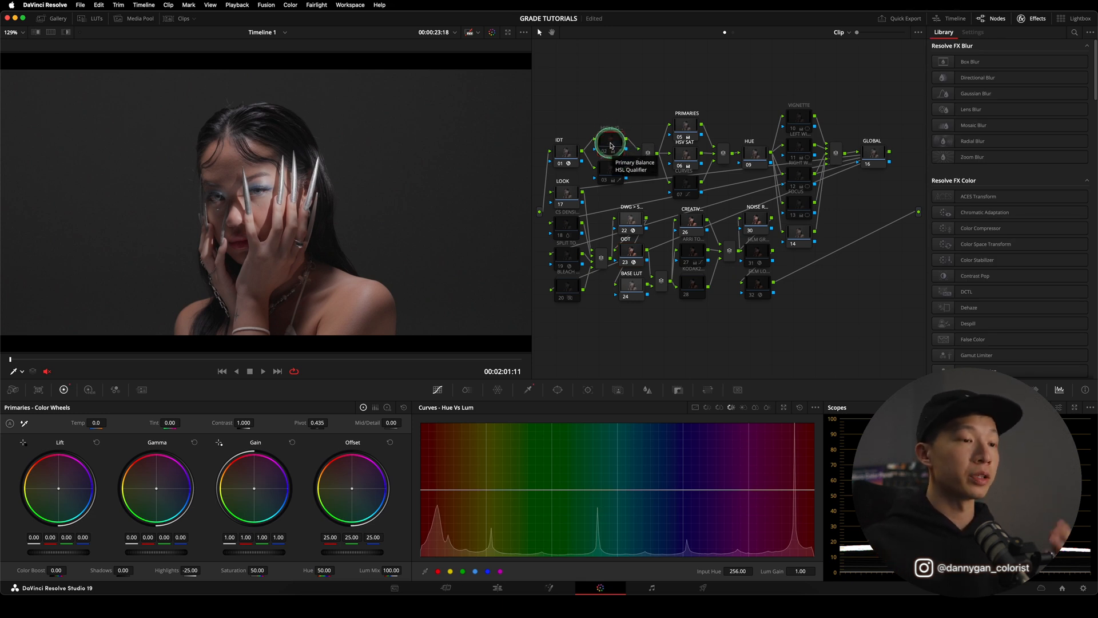
{"action": "left_click", "coordinate": [522, 395]}
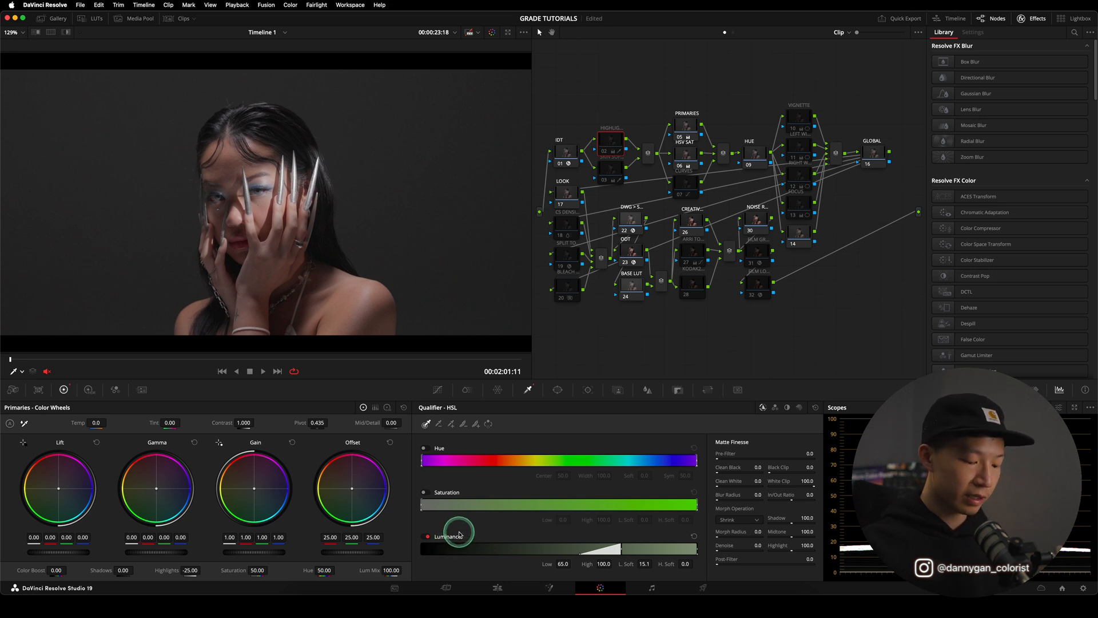
{"action": "key", "text": "shift+h"}
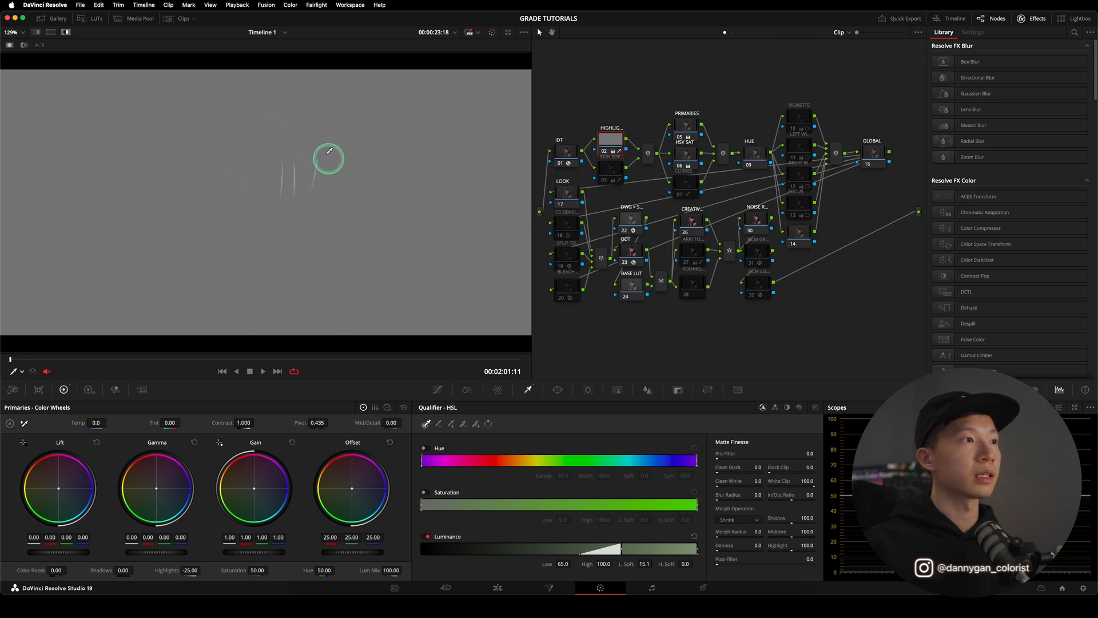
{"action": "key", "text": "shift+h"}
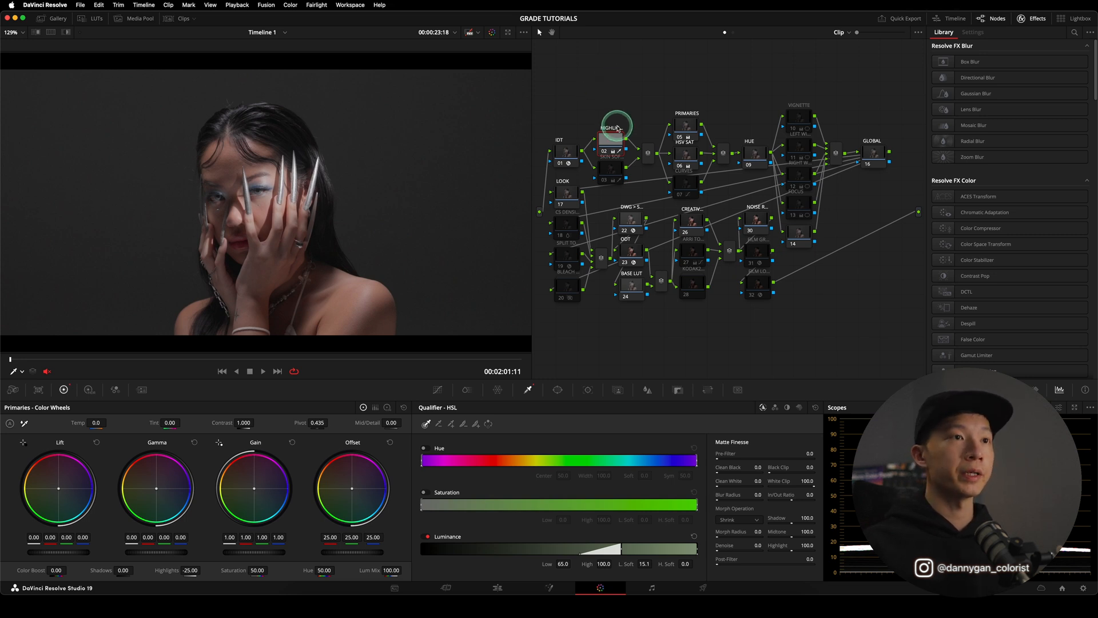
Step: Enable the skin softening node 03 and preview the skin area isolated by its HSL qualifier
{"action": "left_click", "coordinate": [610, 168]}
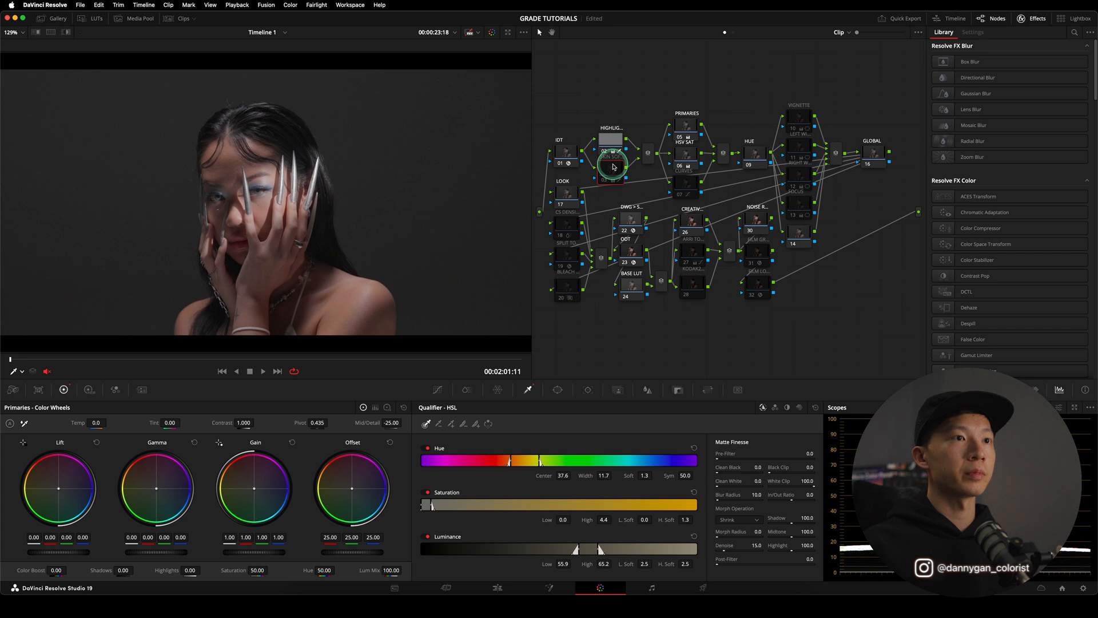
{"action": "key", "text": "super+d"}
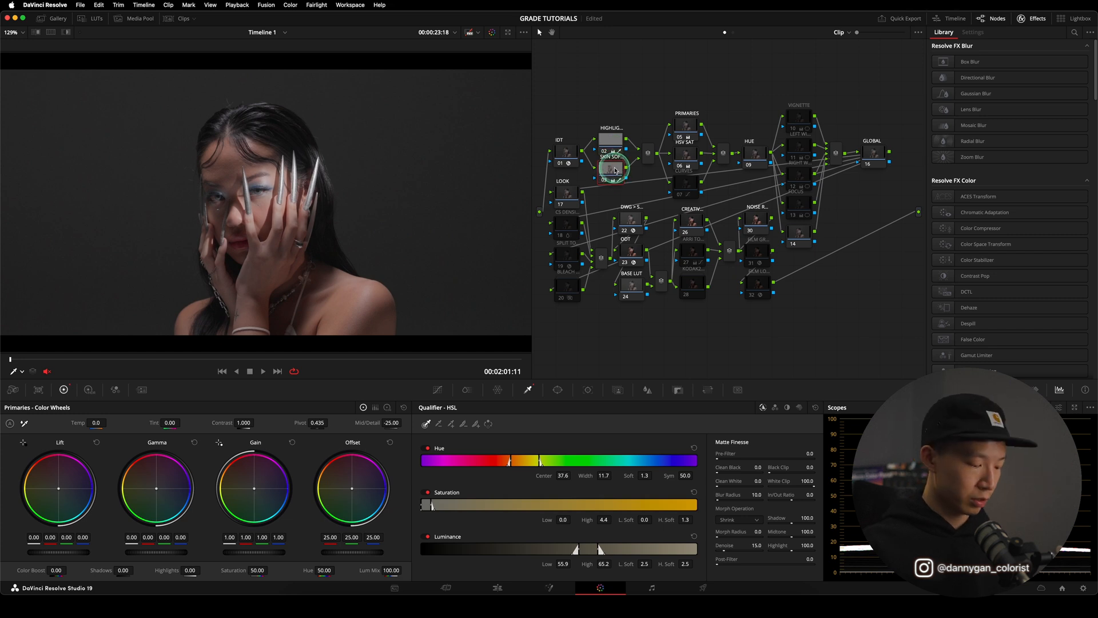
{"action": "key", "text": "shift+h"}
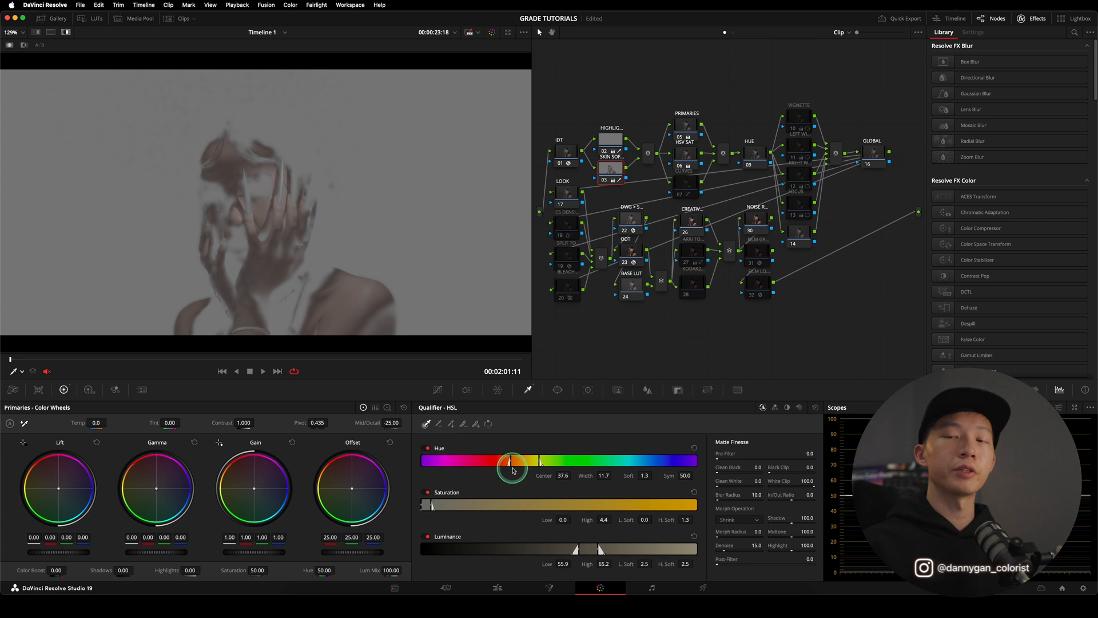
{"action": "key", "text": "shift+h"}
{"action": "key", "text": "shift+h"}
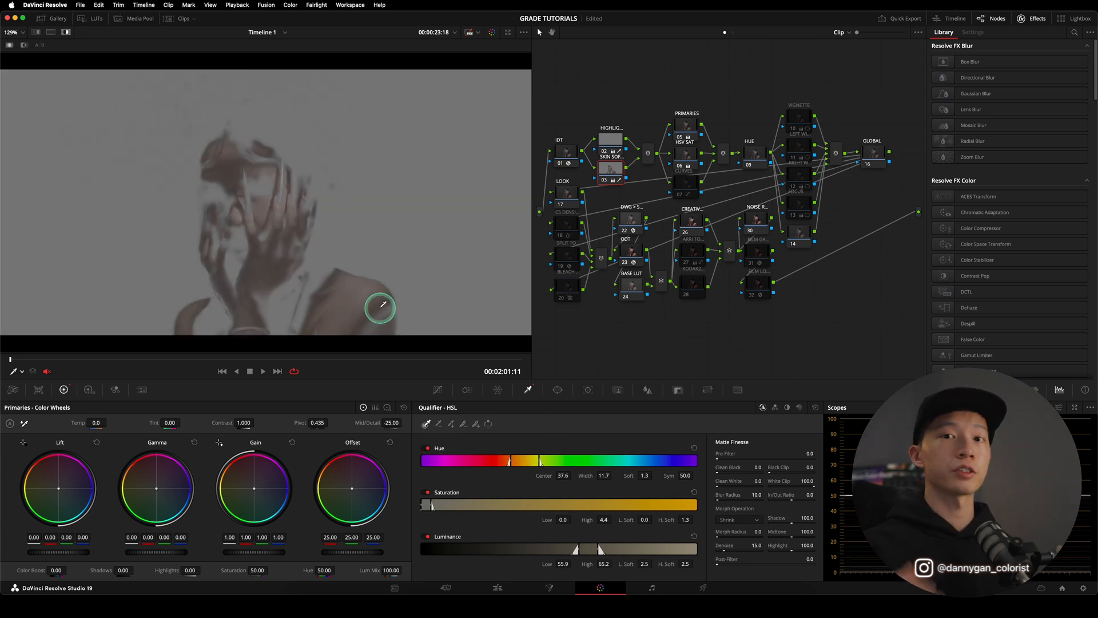
{"action": "key", "text": "shift+h"}
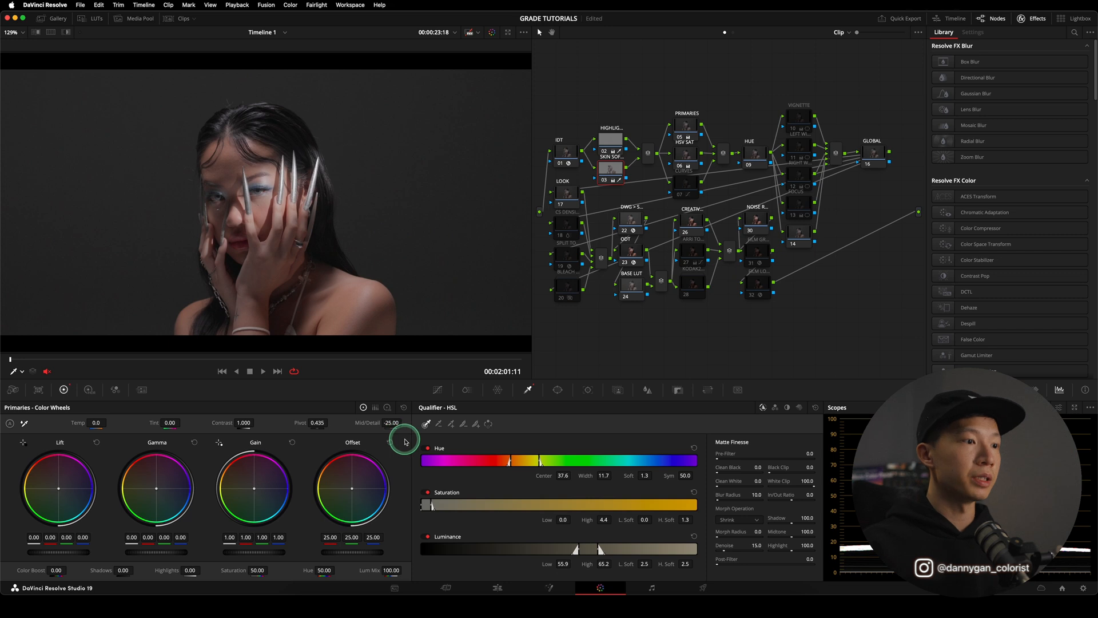
Step: Toggle the skin softening node 03 off and on to compare the image with and without it
{"action": "left_click", "coordinate": [605, 181]}
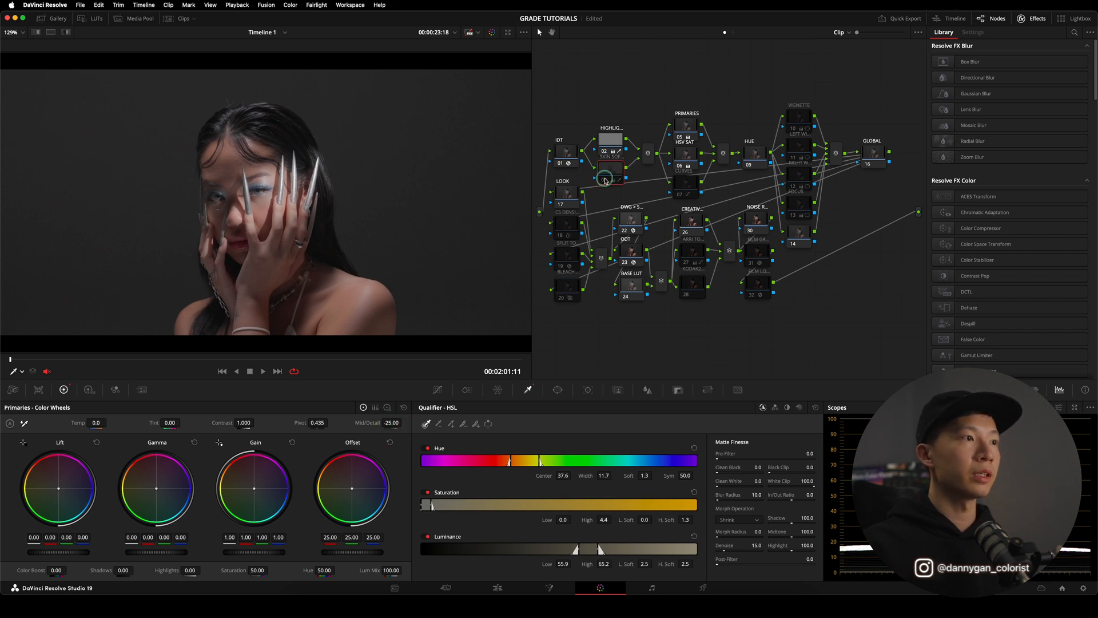
{"action": "mouse_move", "coordinate": [605, 181]}
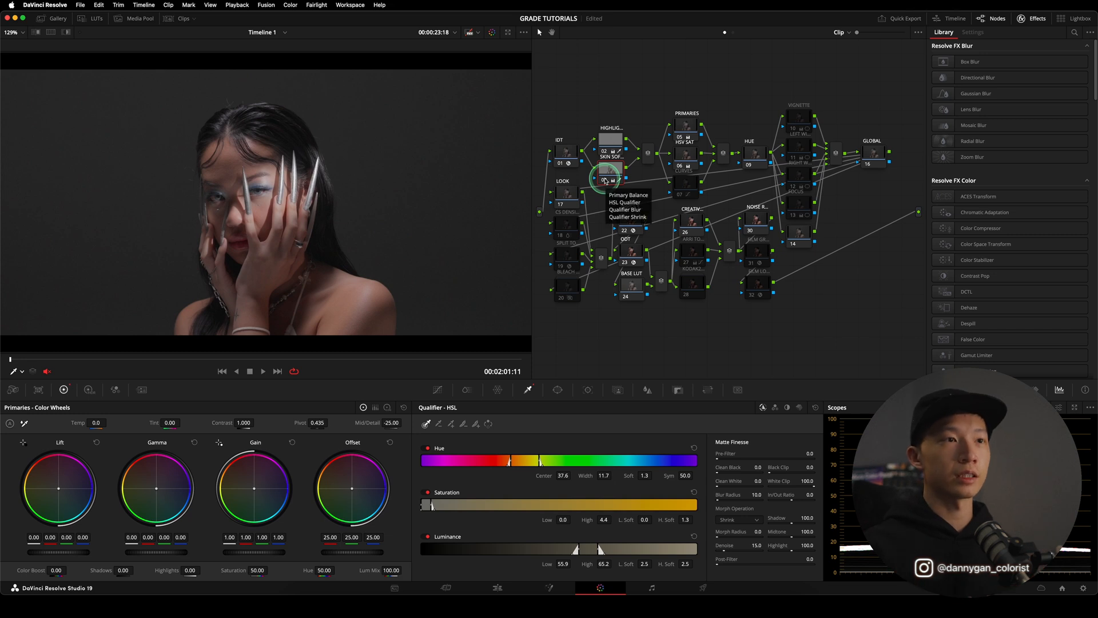
{"action": "left_click", "coordinate": [612, 178]}
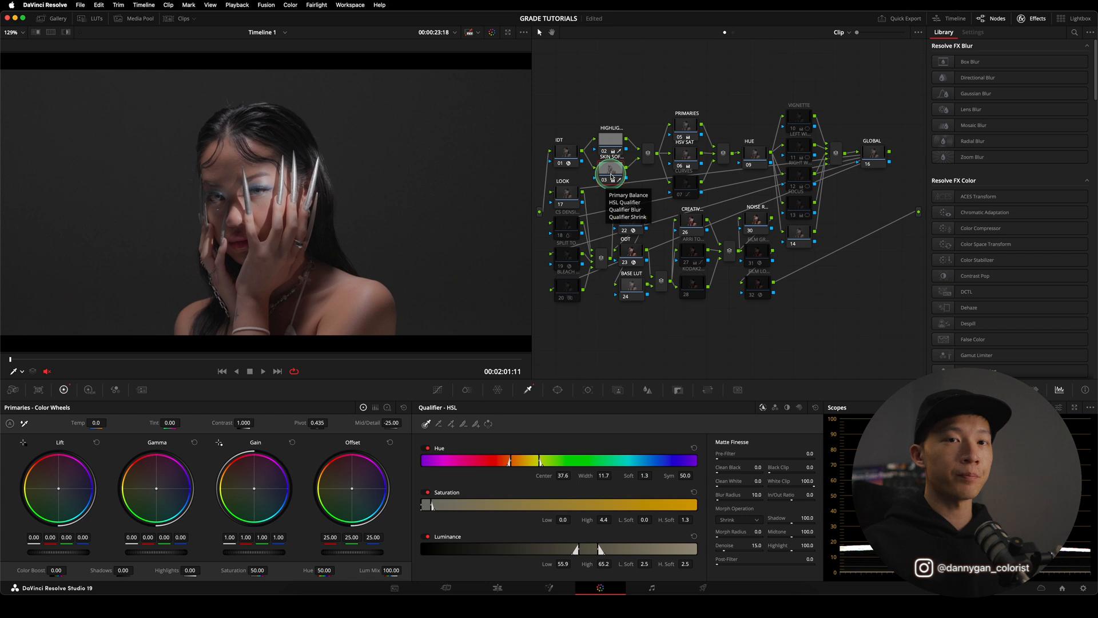
{"action": "left_click", "coordinate": [615, 178]}
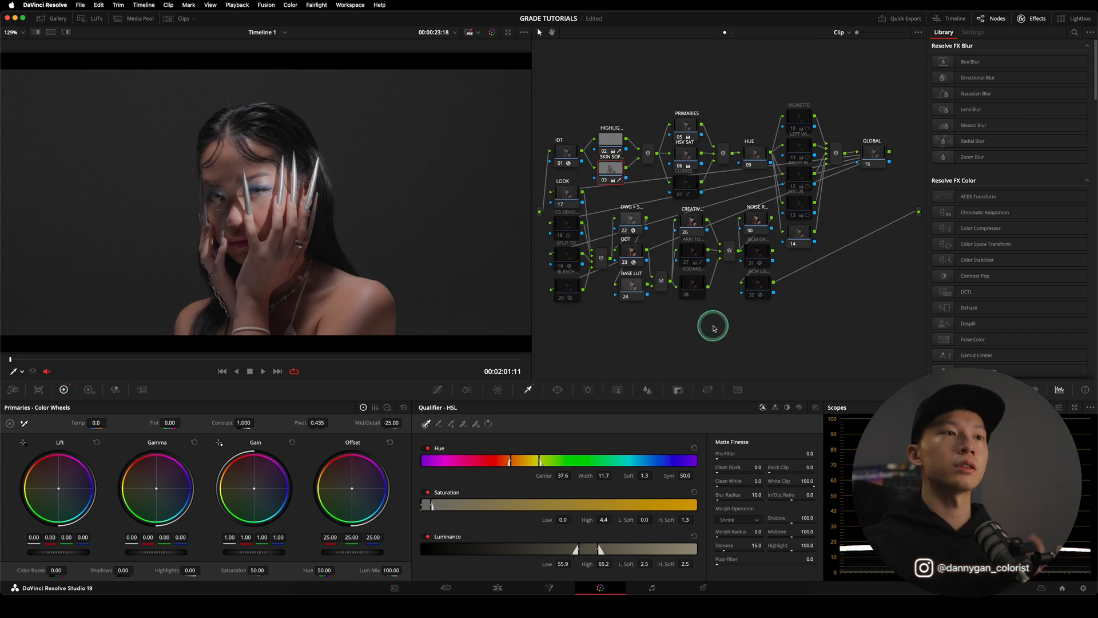
{"action": "left_click", "coordinate": [608, 168]}
{"action": "left_click_drag", "start_coordinate": [590, 104], "coordinate": [636, 192]}
{"action": "left_click", "coordinate": [658, 81]}
{"action": "left_click_drag", "start_coordinate": [660, 79], "coordinate": [764, 195]}
Step: Review the PRIMARIES node 05 in its primaries bars, log wheels and color wheels modes
{"action": "left_click", "coordinate": [691, 128]}
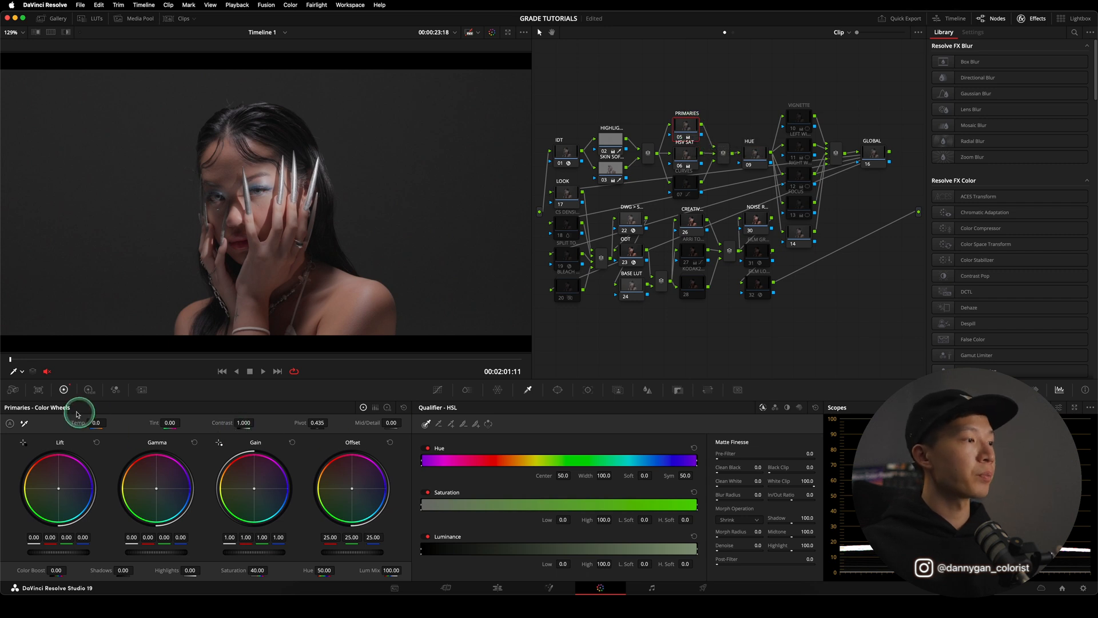
{"action": "left_click", "coordinate": [375, 407]}
{"action": "left_click", "coordinate": [387, 407]}
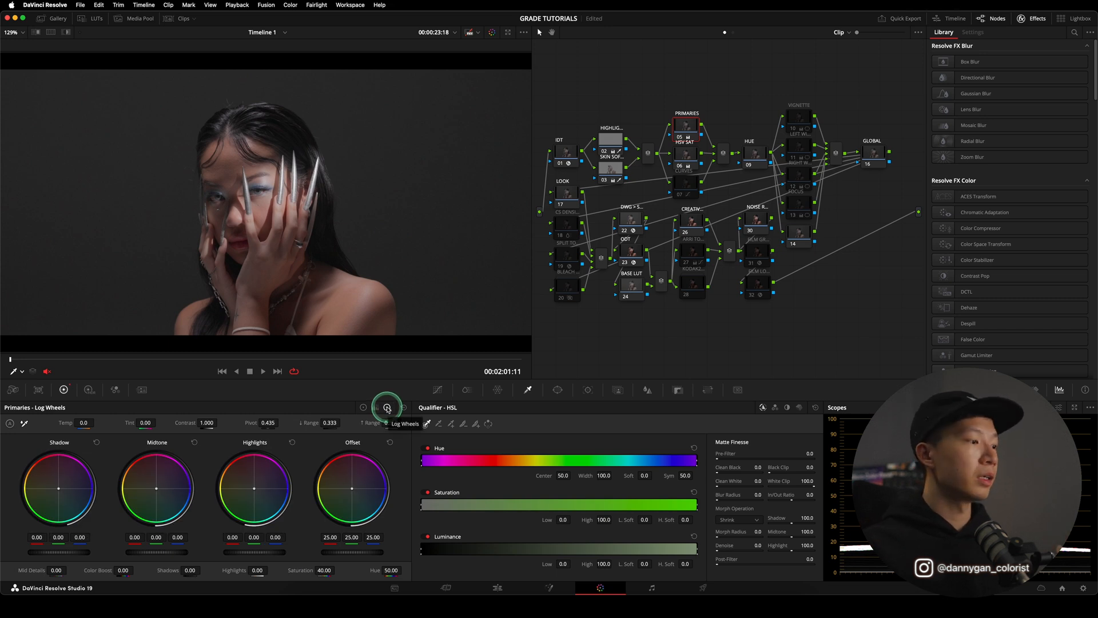
{"action": "left_click", "coordinate": [363, 408]}
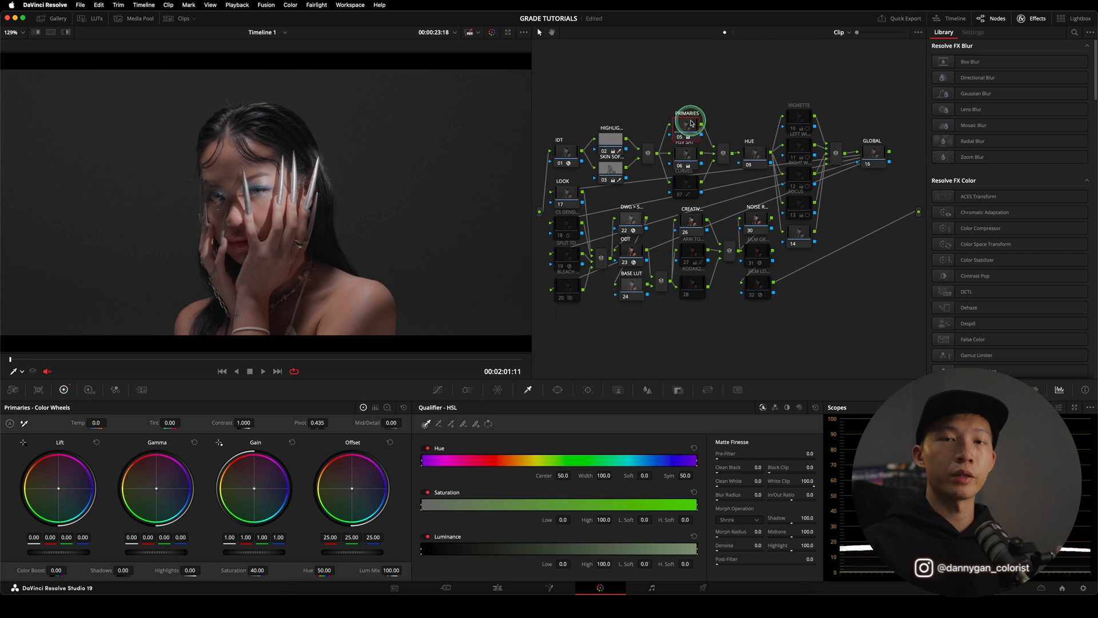
{"action": "mouse_move", "coordinate": [691, 123]}
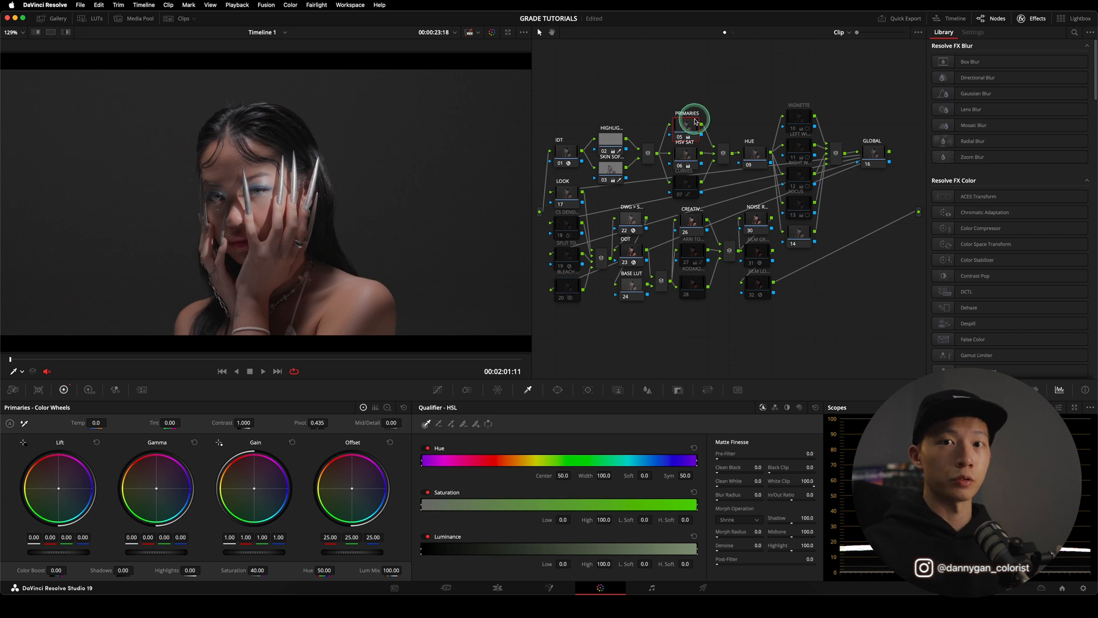
Step: Inspect the HSV SAT node 06 and its color space and channel options
{"action": "left_click", "coordinate": [685, 153]}
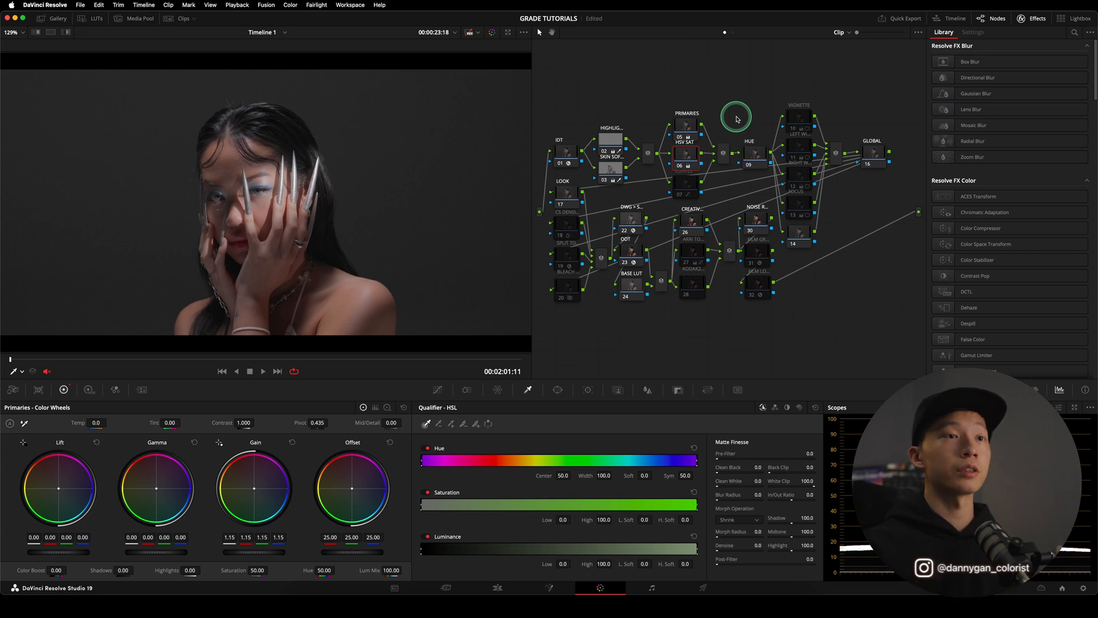
{"action": "right_click", "coordinate": [688, 155]}
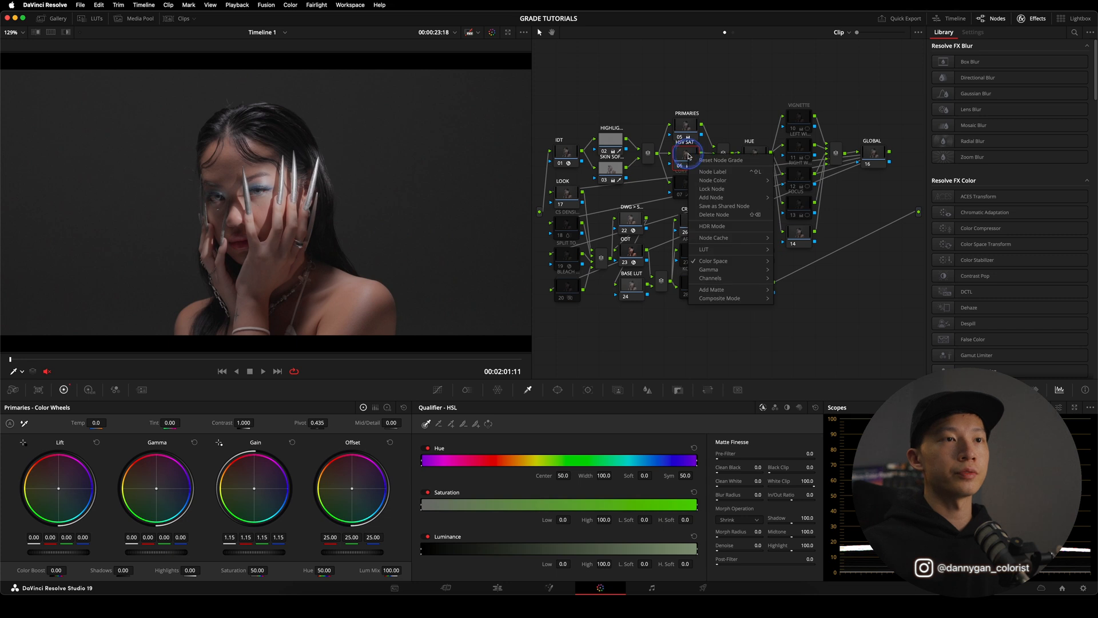
{"action": "mouse_move", "coordinate": [762, 260]}
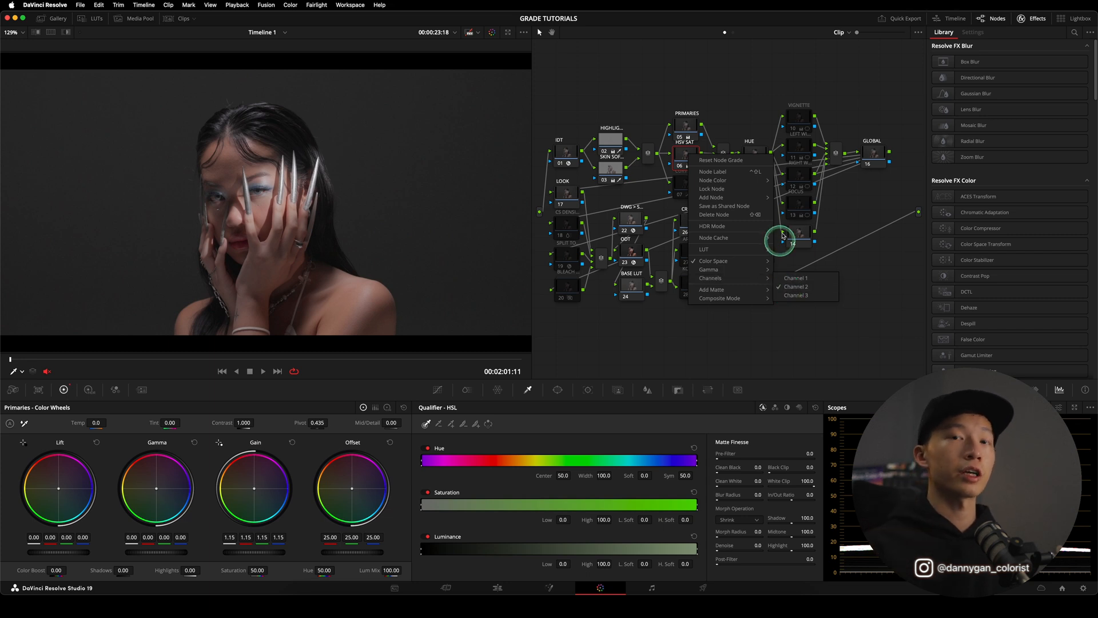
{"action": "left_click", "coordinate": [764, 100]}
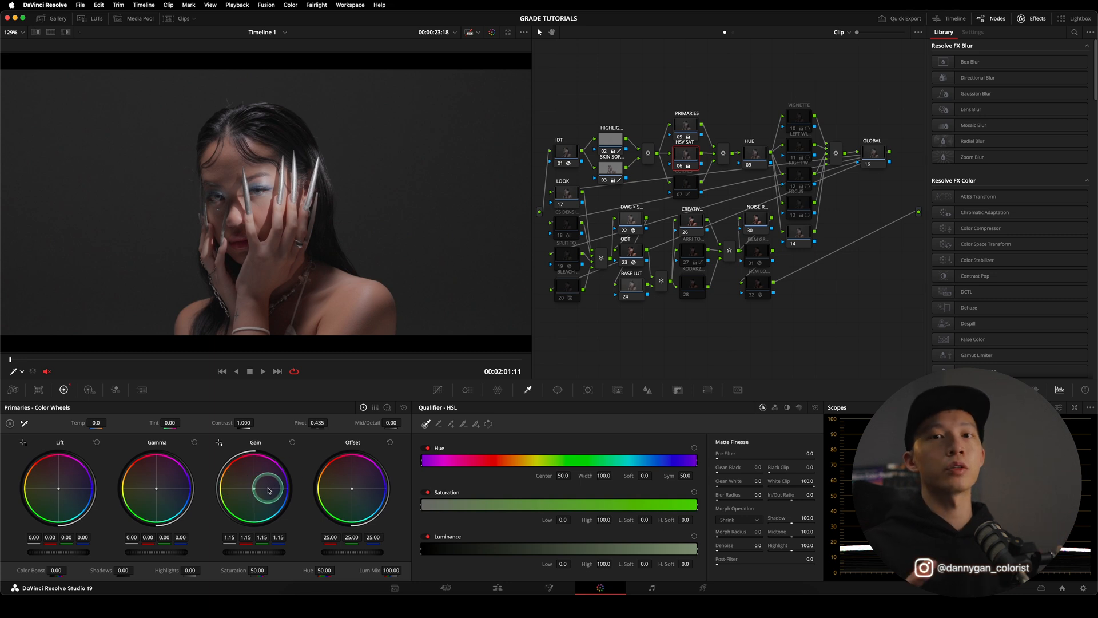
Step: Enable the CURVES node 07 and turn on editable splines for its custom curve
{"action": "left_click", "coordinate": [686, 185]}
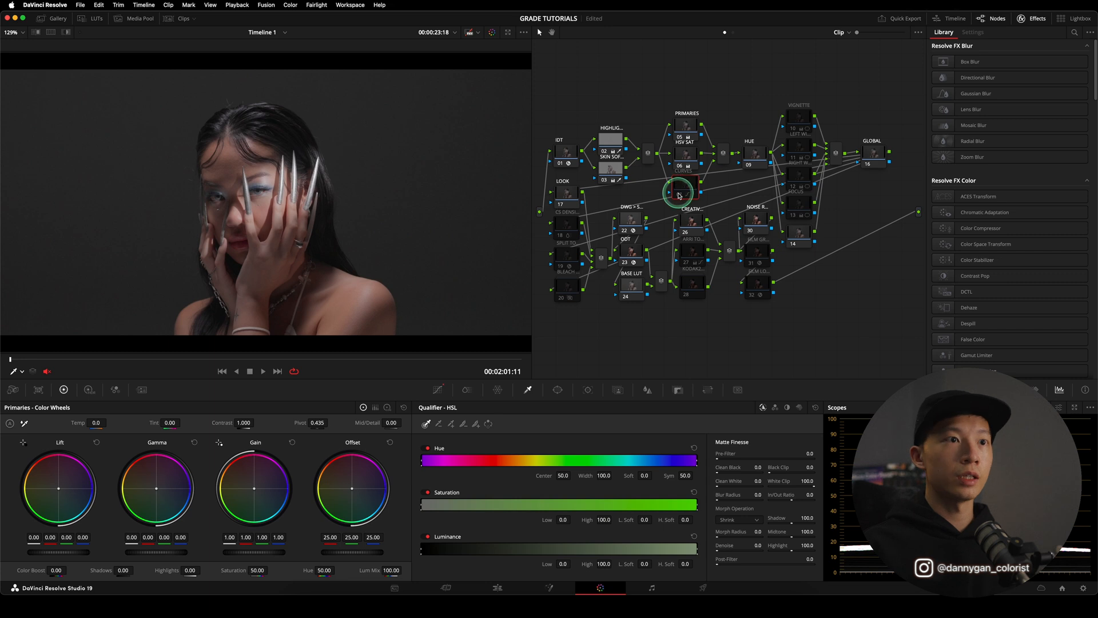
{"action": "left_click", "coordinate": [441, 391]}
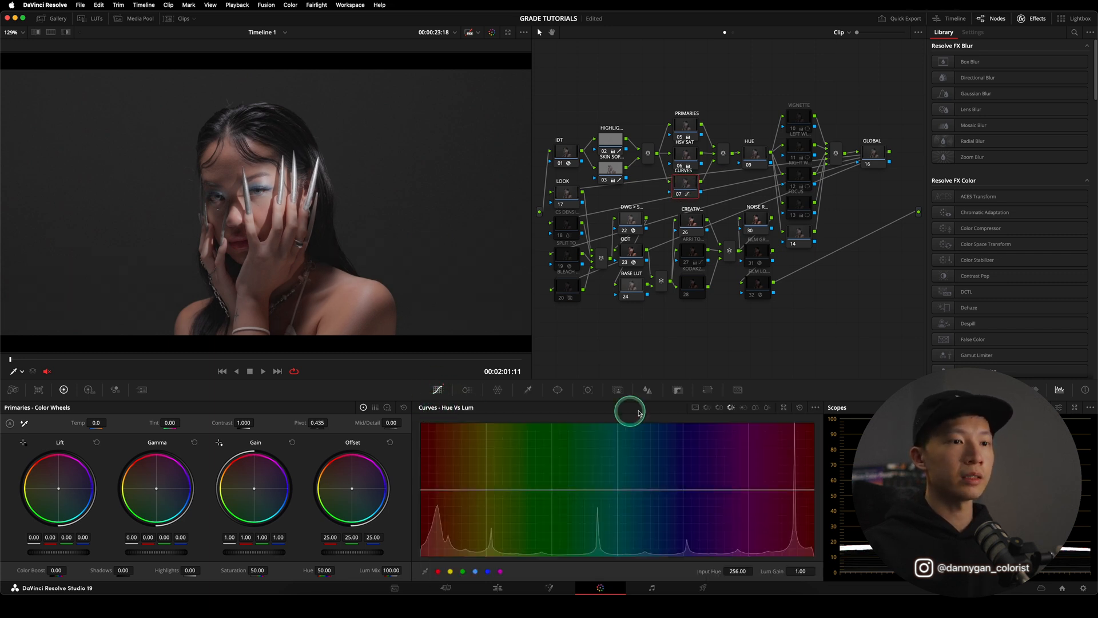
{"action": "left_click", "coordinate": [695, 406]}
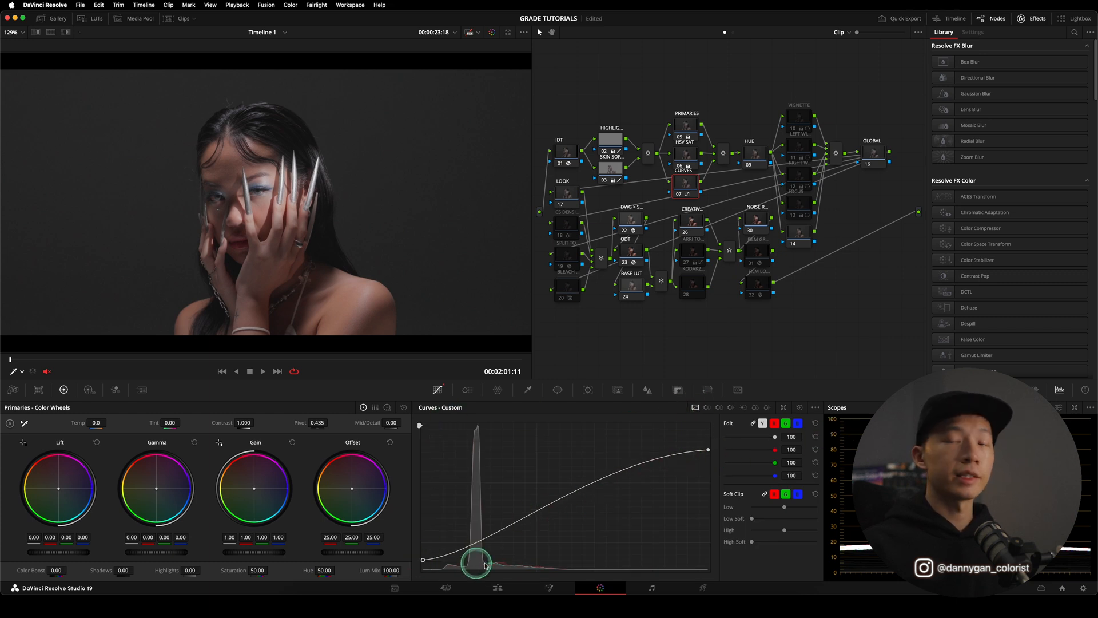
{"action": "left_click", "coordinate": [815, 407]}
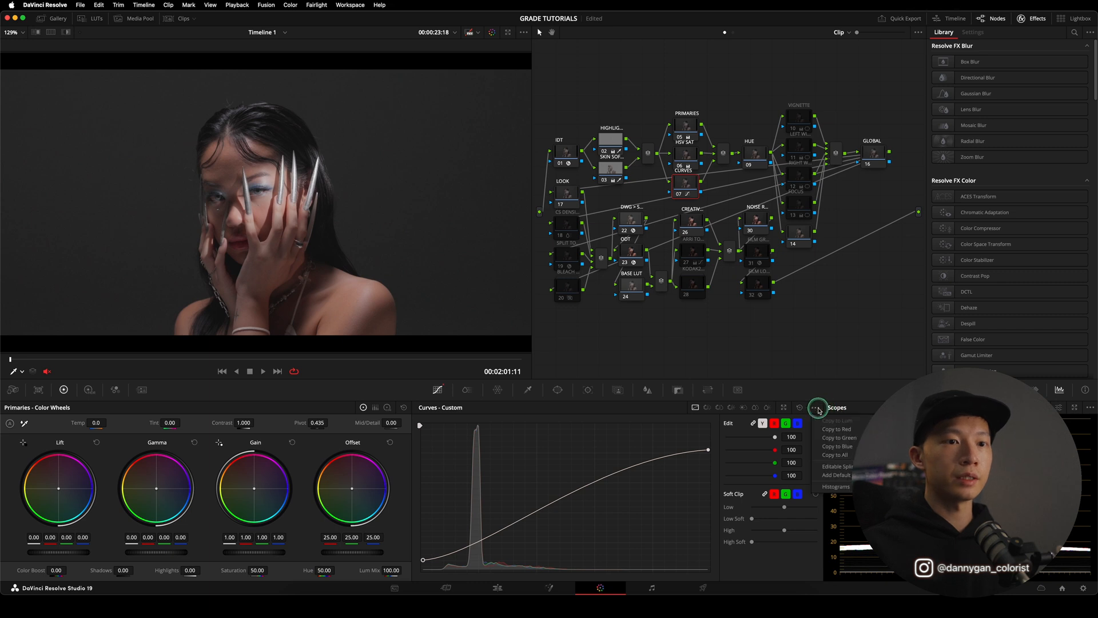
{"action": "left_click", "coordinate": [849, 467]}
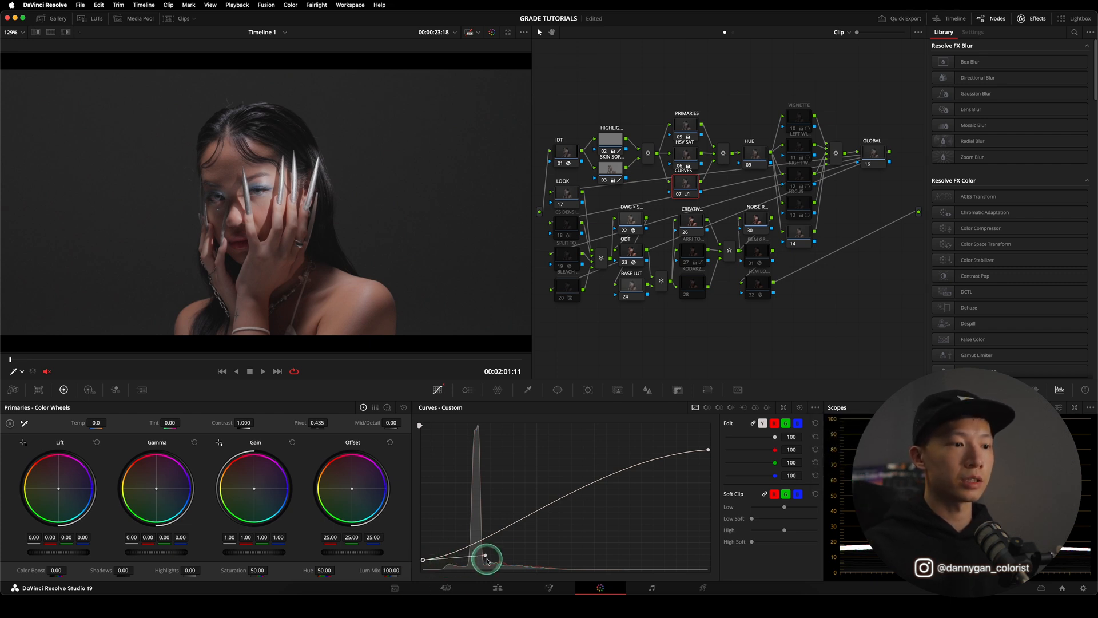
Step: Deepen the shadows on the custom curve by extending the black point's handle outward and lowering the black point slightly
{"action": "left_click_drag", "start_coordinate": [485, 556], "coordinate": [520, 561]}
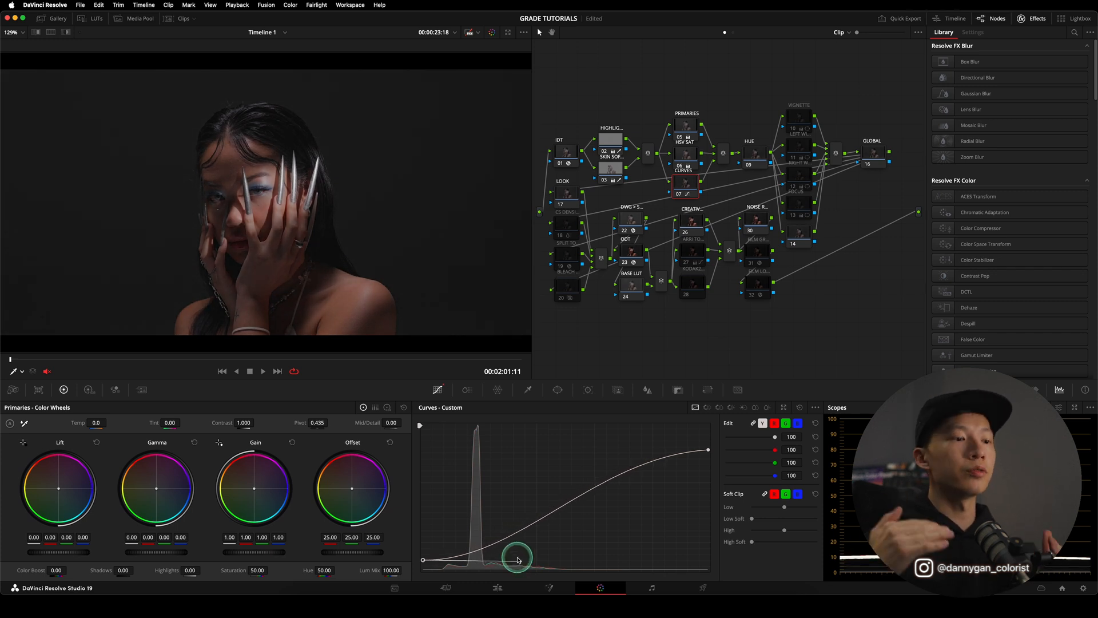
{"action": "mouse_move", "coordinate": [519, 560]}
{"action": "left_mouse_down"}
{"action": "mouse_move", "coordinate": [428, 562]}
{"action": "mouse_move", "coordinate": [506, 562]}
{"action": "left_mouse_up"}
{"action": "left_click_drag", "start_coordinate": [425, 559], "coordinate": [426, 564]}
{"action": "left_click", "coordinate": [863, 539]}
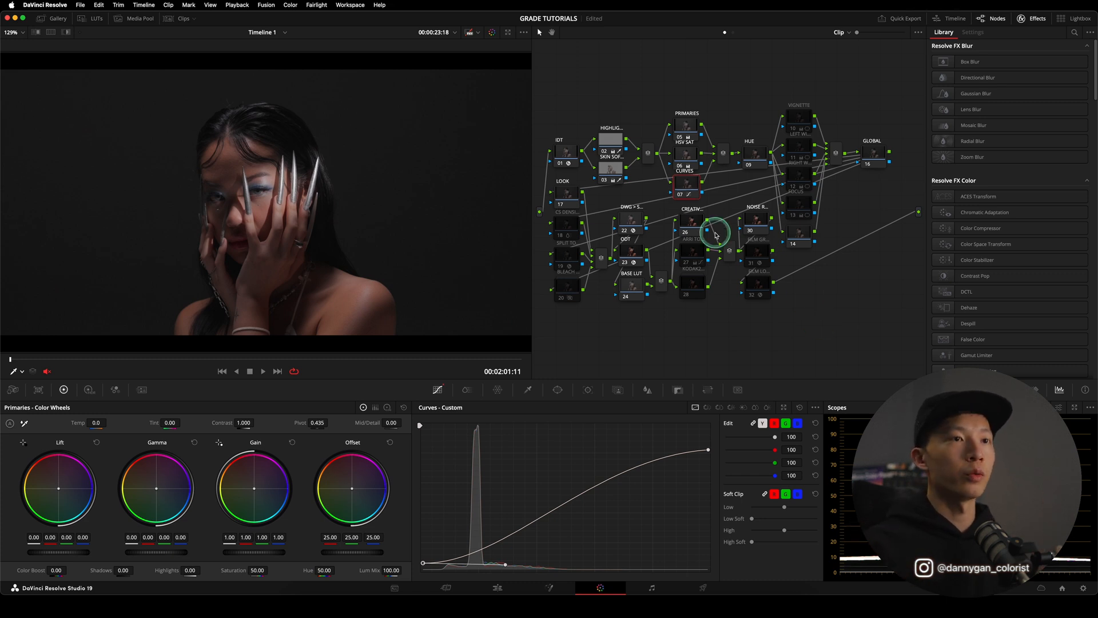
Step: Look through the Hue Vs Hue, Hue Vs Sat and Hue Vs Lum curves of the HUE node 09
{"action": "left_click", "coordinate": [760, 158]}
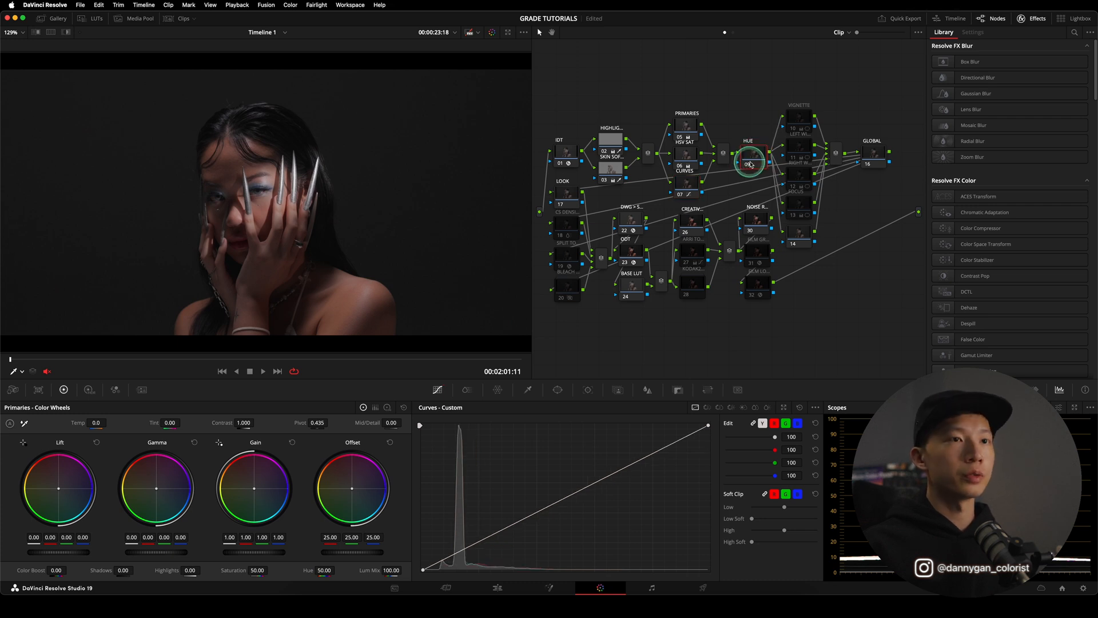
{"action": "left_click", "coordinate": [708, 408]}
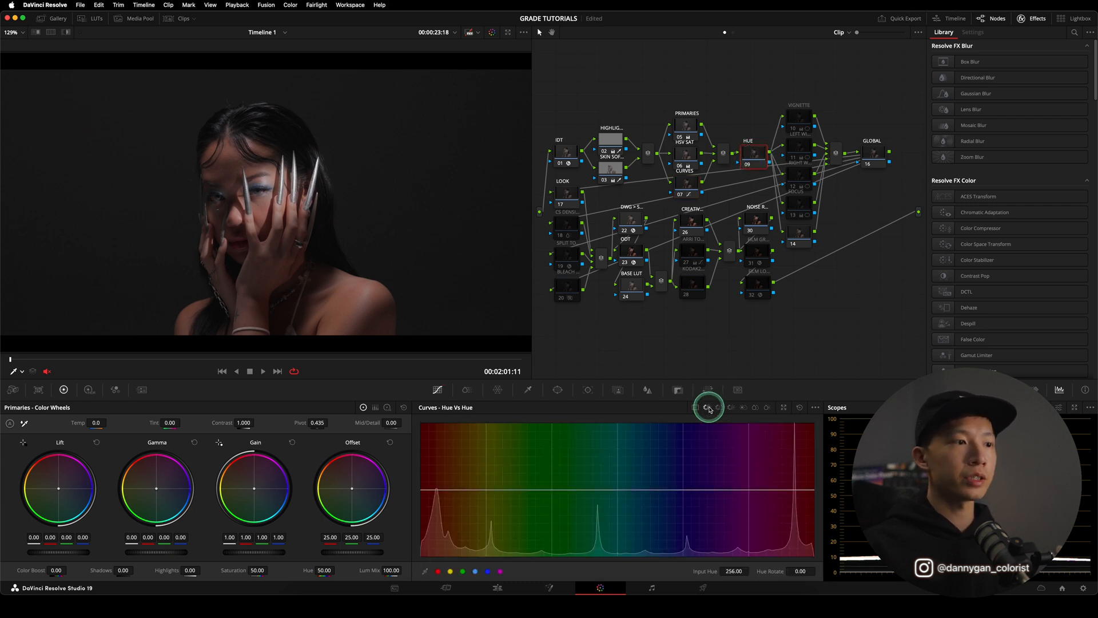
{"action": "left_click", "coordinate": [719, 407]}
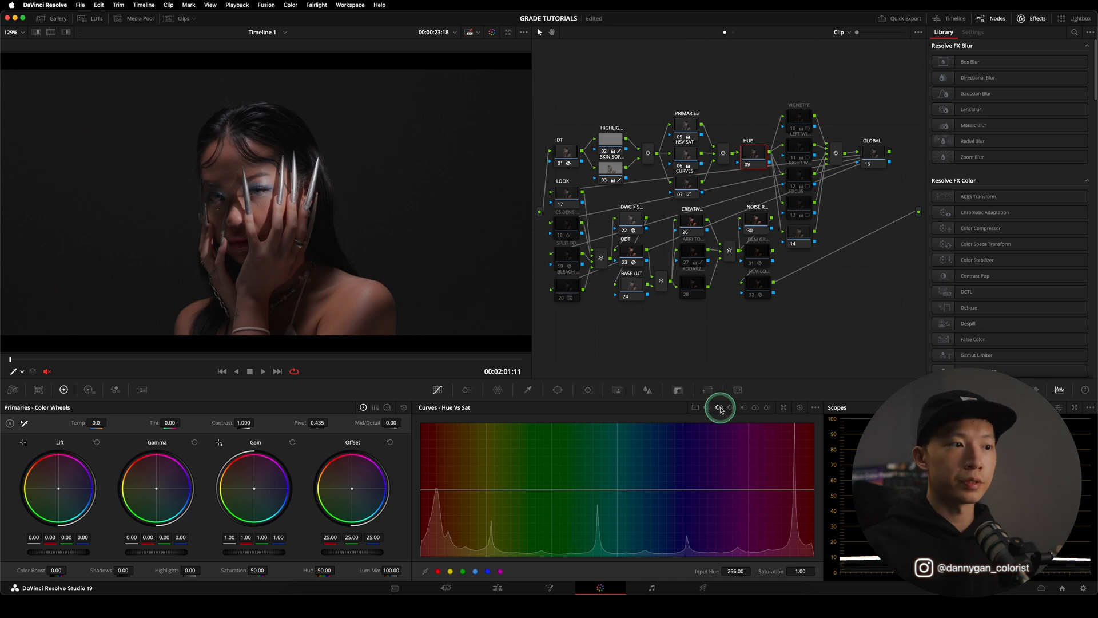
{"action": "left_click", "coordinate": [730, 408]}
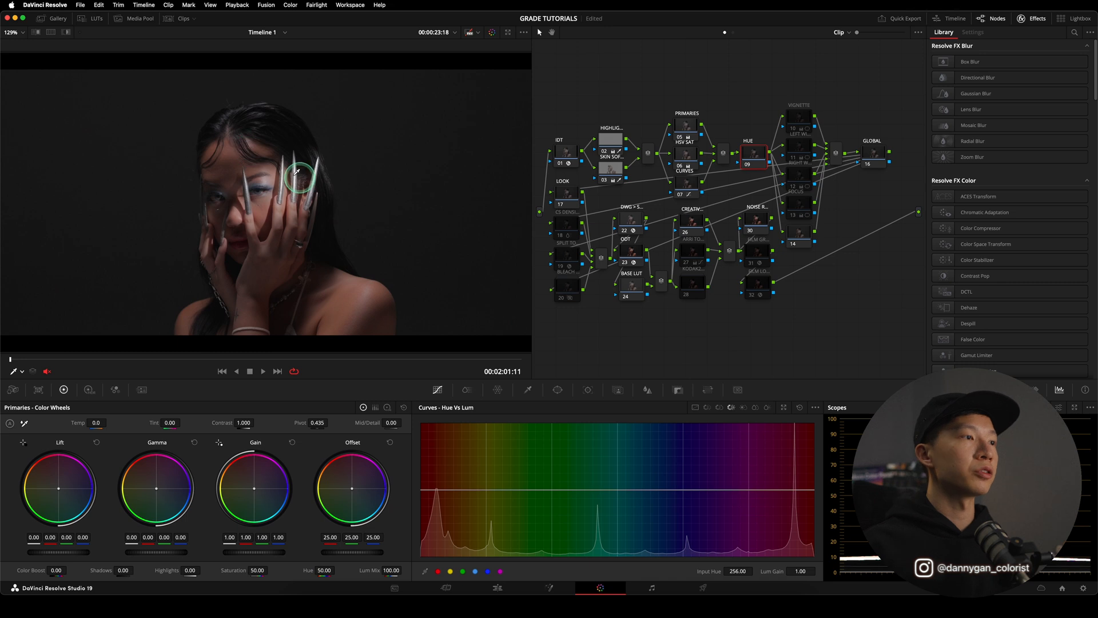
Step: Try shifting the red-orange hues on the HUE node's Hue Vs Hue curve, then reset the curve
{"action": "scroll", "coordinate": [372, 226], "scroll_direction": "down", "scroll_amount": 2}
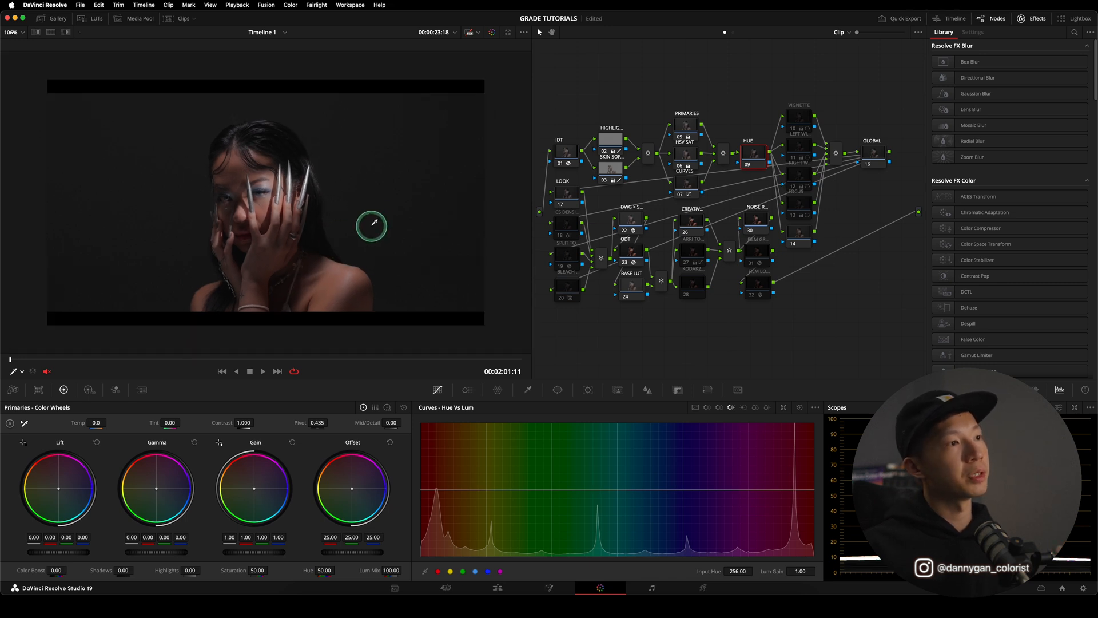
{"action": "left_click", "coordinate": [708, 408]}
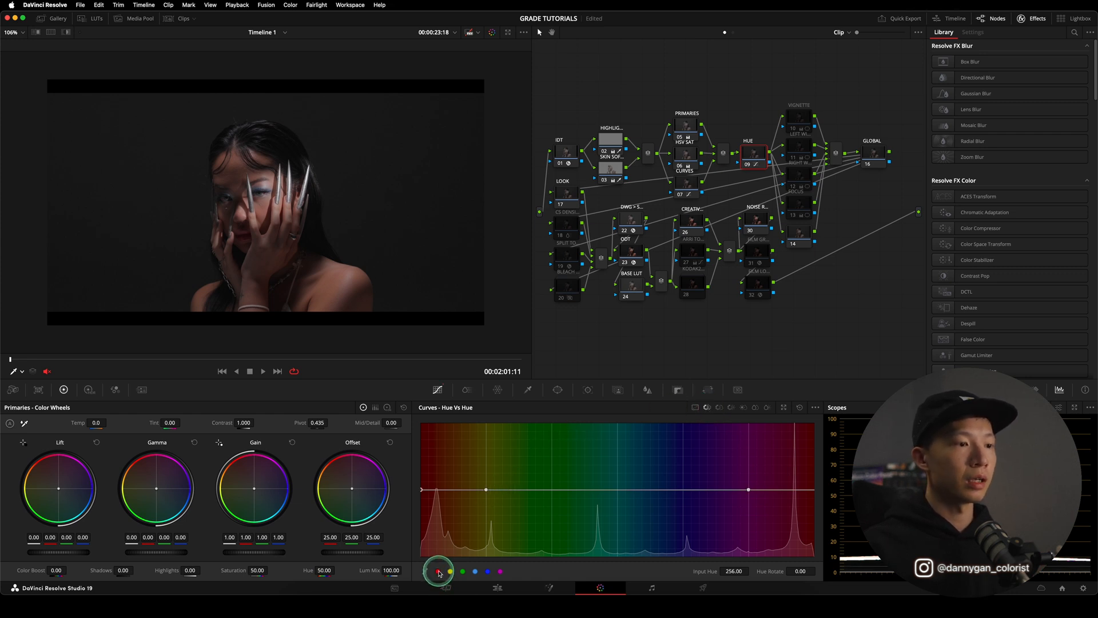
{"action": "mouse_move", "coordinate": [454, 491]}
{"action": "left_mouse_down"}
{"action": "mouse_move", "coordinate": [458, 516]}
{"action": "mouse_move", "coordinate": [463, 476]}
{"action": "mouse_move", "coordinate": [455, 520]}
{"action": "mouse_move", "coordinate": [463, 472]}
{"action": "left_mouse_up"}
{"action": "left_click", "coordinate": [798, 408]}
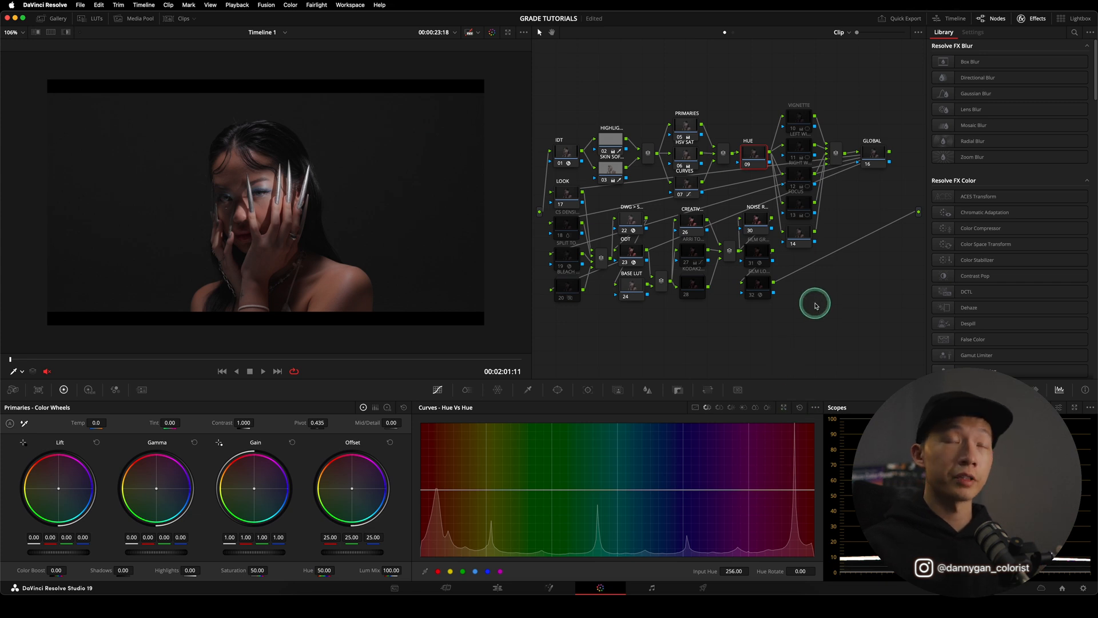
{"action": "key", "text": "shift+z"}
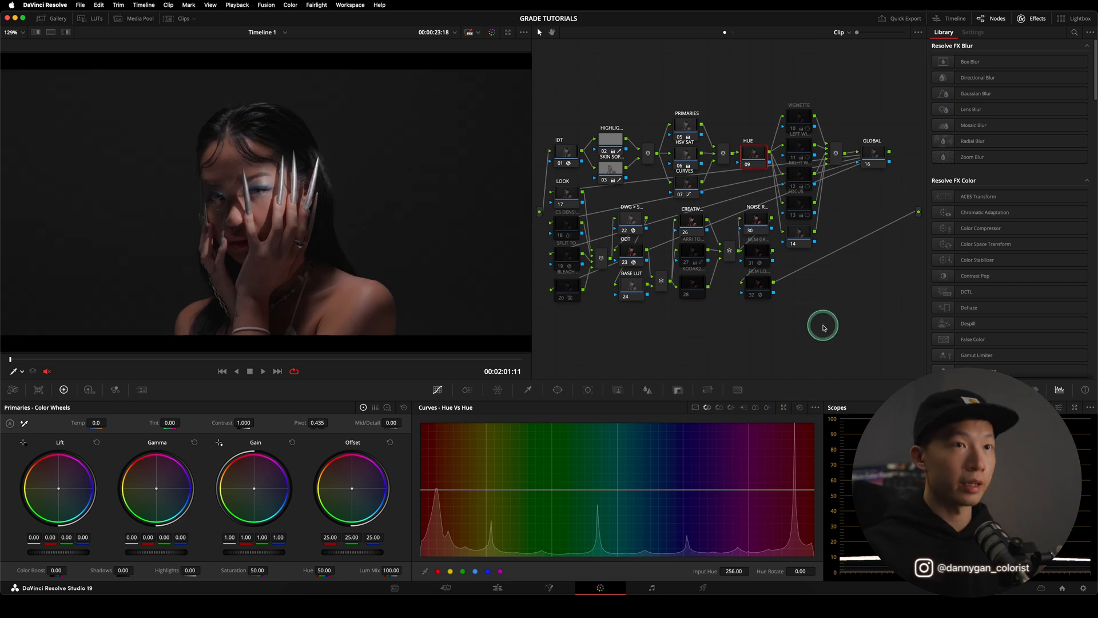
Step: Enable the VIGNETTE node 10 after displaying its circular power window over the whole frame
{"action": "left_click", "coordinate": [802, 121]}
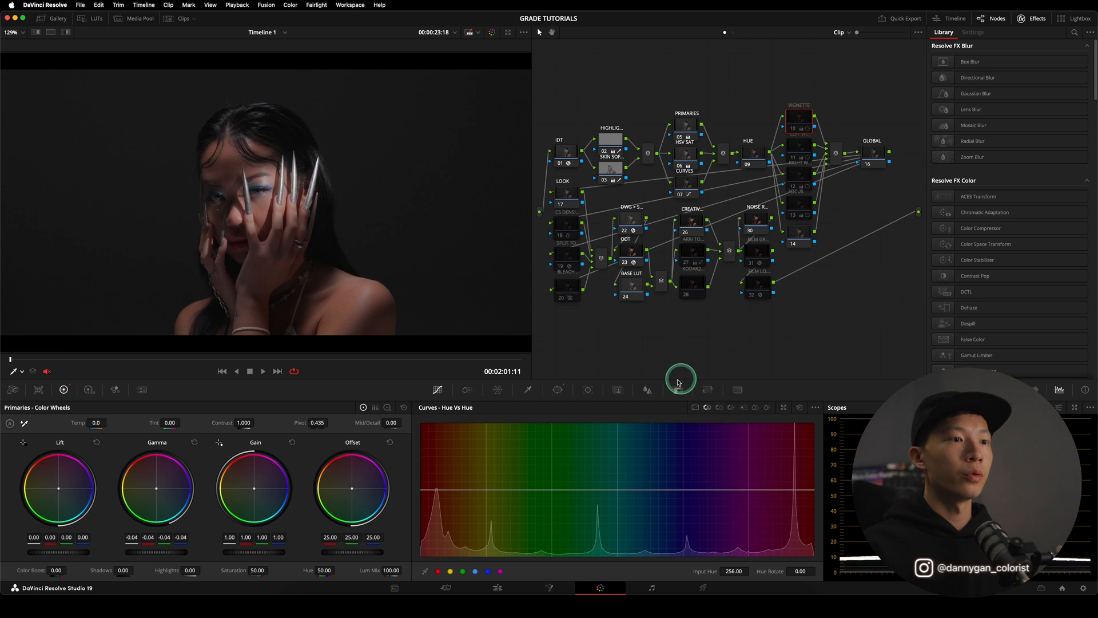
{"action": "left_click", "coordinate": [558, 389]}
{"action": "scroll", "coordinate": [403, 231], "scroll_direction": "down", "scroll_amount": 5}
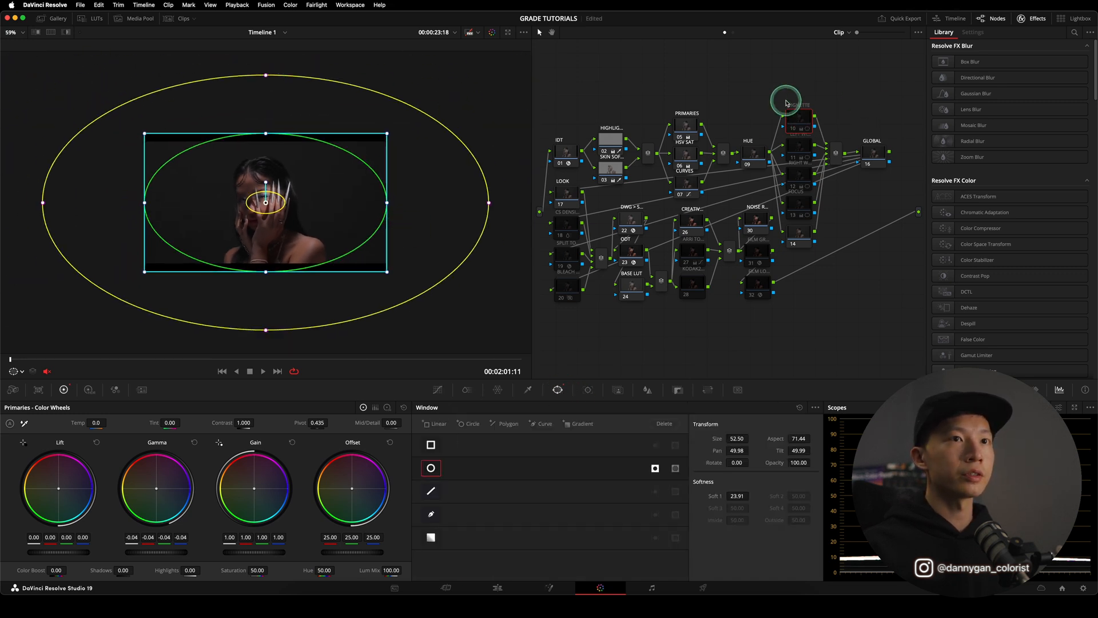
{"action": "key", "text": "super+d"}
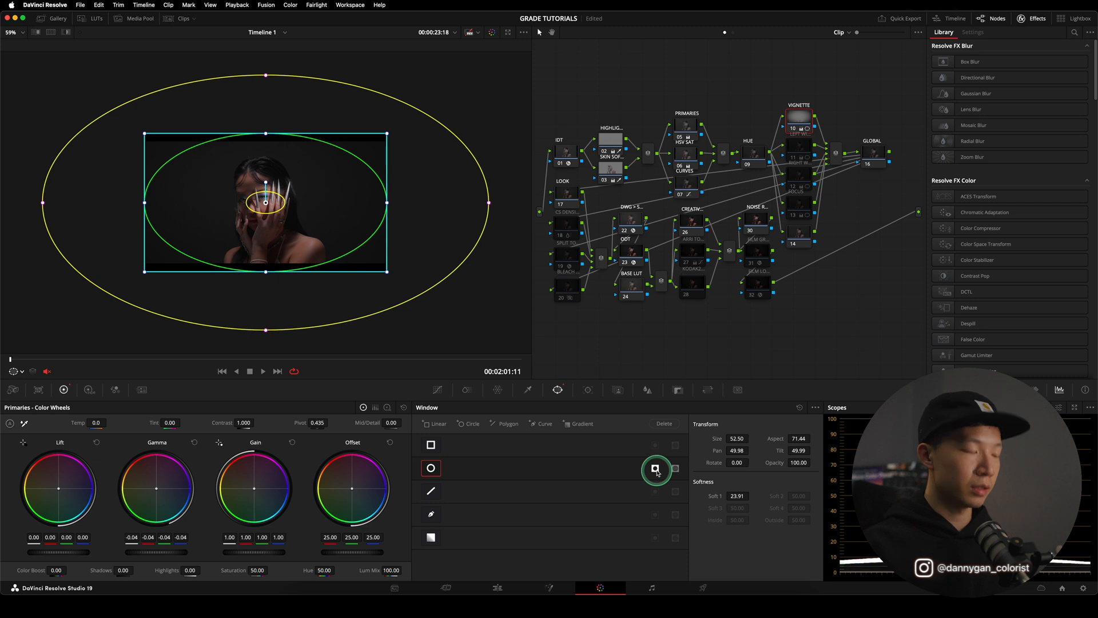
{"action": "scroll", "coordinate": [318, 226], "scroll_direction": "up", "scroll_amount": 2}
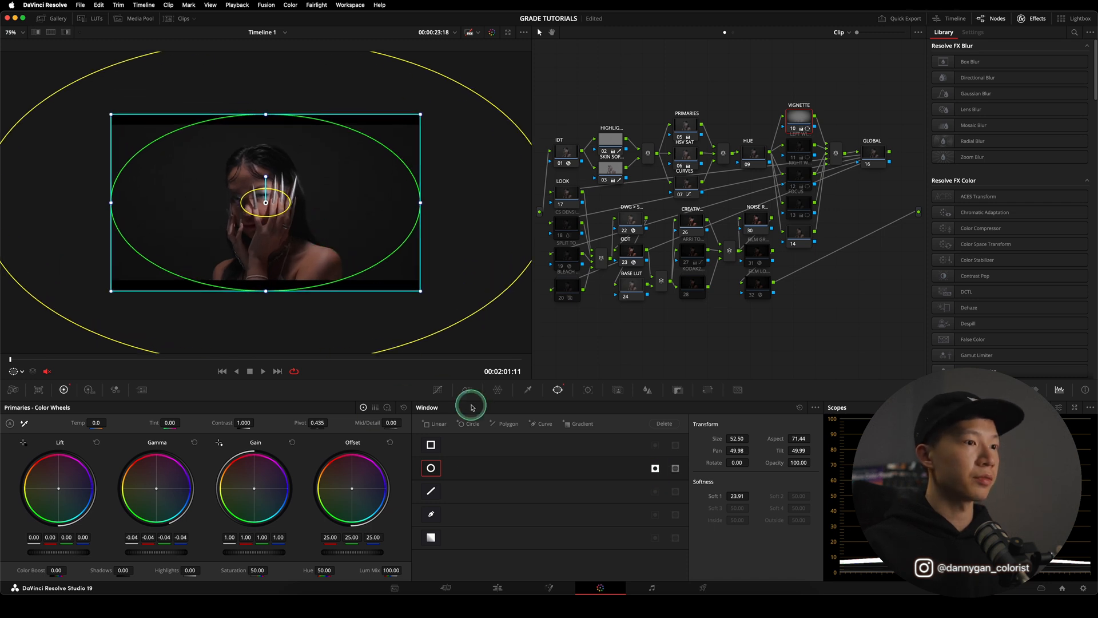
{"action": "left_click", "coordinate": [434, 390]}
{"action": "scroll", "coordinate": [301, 274], "scroll_direction": "up", "scroll_amount": 1}
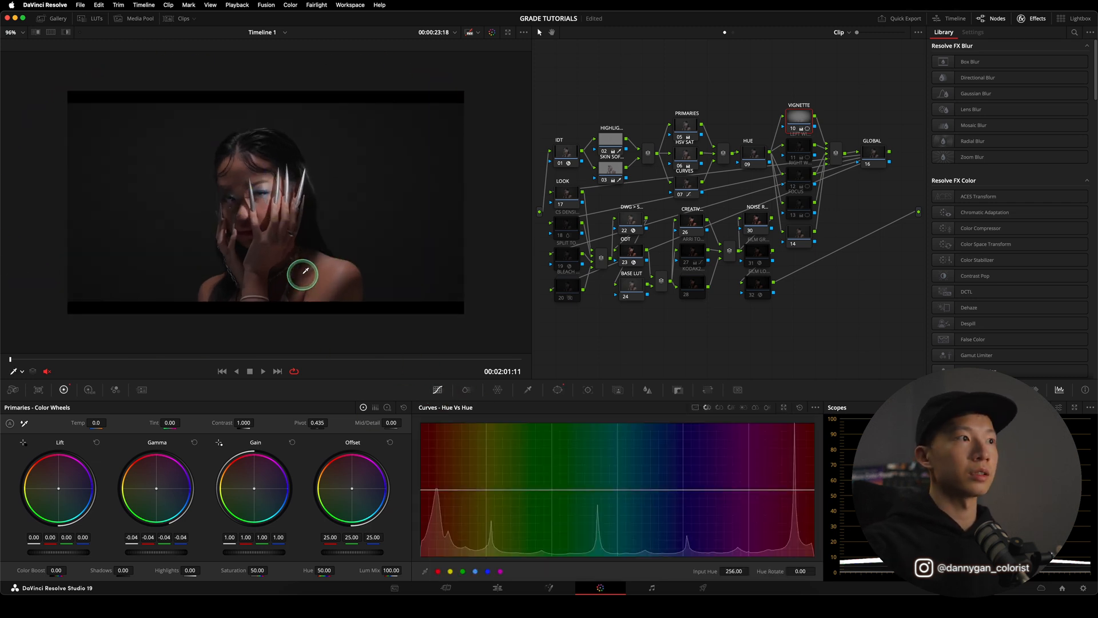
{"action": "scroll", "coordinate": [306, 270], "scroll_direction": "up", "scroll_amount": 1}
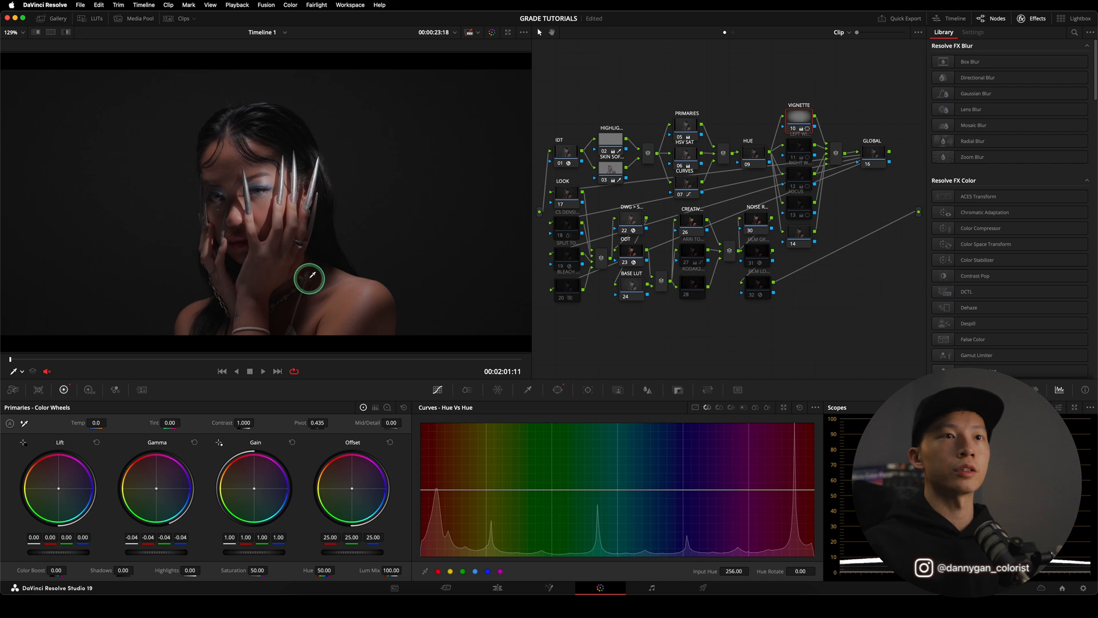
{"action": "left_click", "coordinate": [811, 140]}
{"action": "left_click_drag", "start_coordinate": [780, 87], "coordinate": [818, 273]}
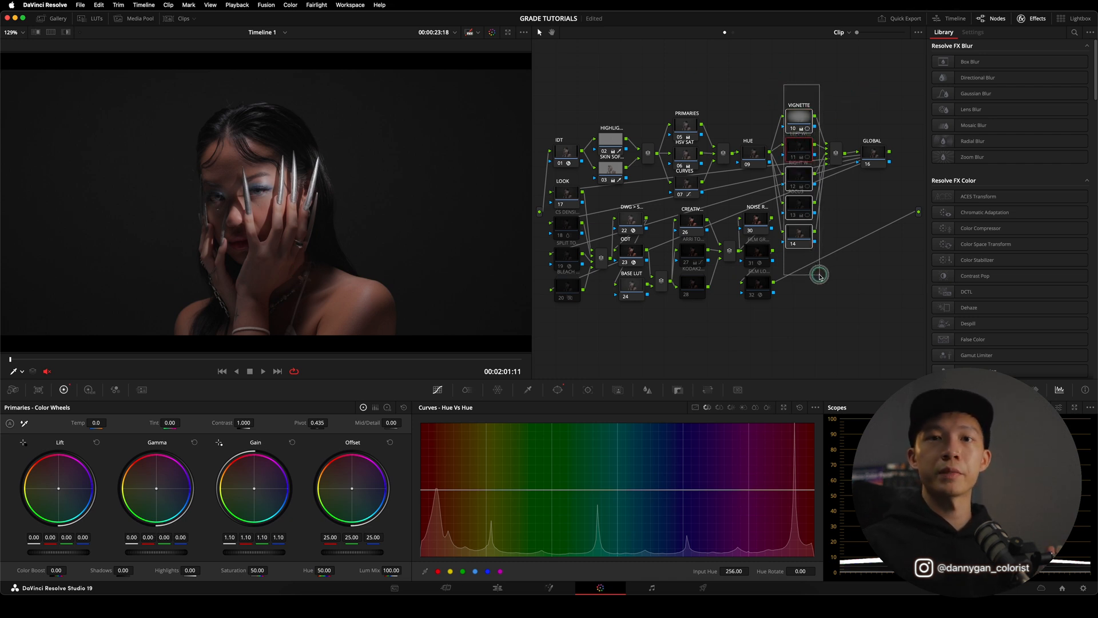
{"action": "left_click_drag", "start_coordinate": [819, 275], "coordinate": [819, 275]}
{"action": "left_click_drag", "start_coordinate": [674, 84], "coordinate": [761, 197]}
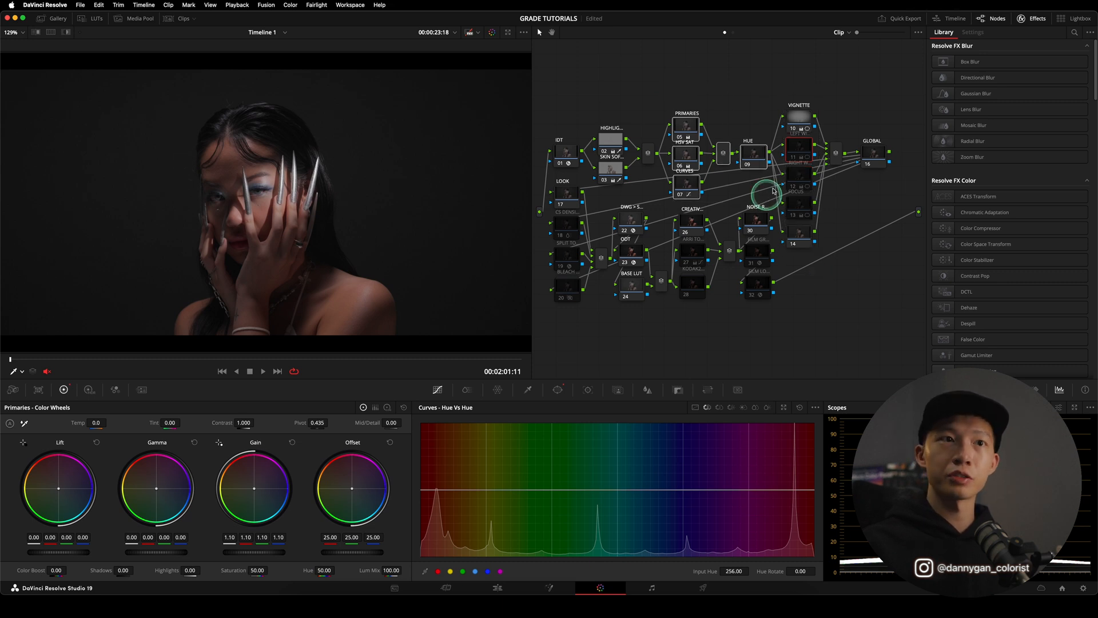
{"action": "left_click_drag", "start_coordinate": [779, 68], "coordinate": [823, 279]}
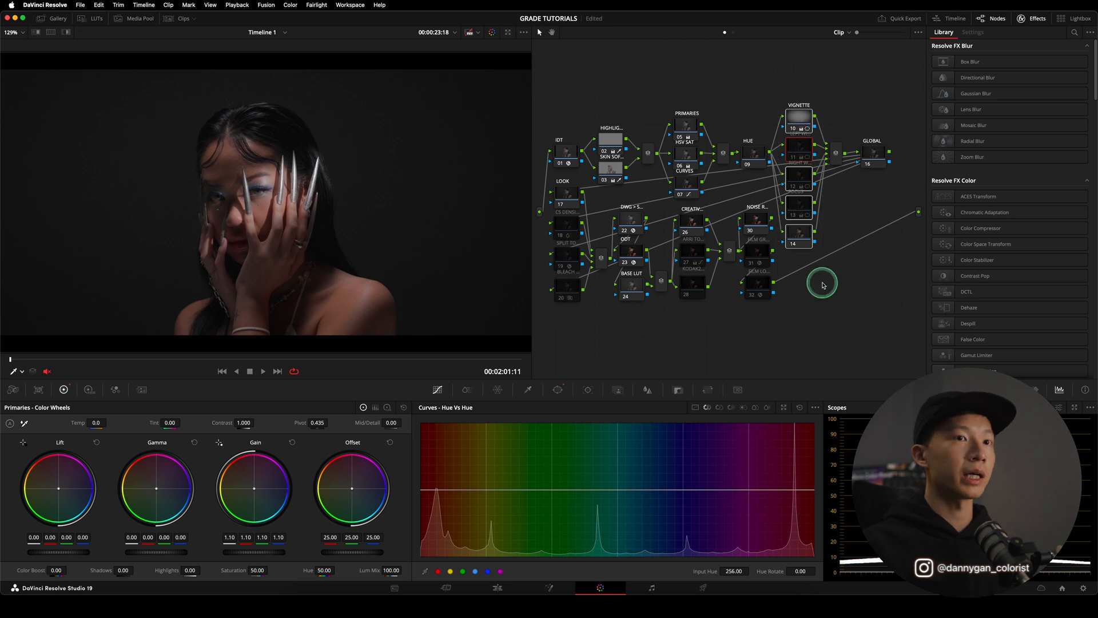
Step: Enable the left window node 11 and display its gradient window over the image
{"action": "left_click", "coordinate": [803, 150]}
{"action": "left_click", "coordinate": [557, 389]}
{"action": "scroll", "coordinate": [368, 252], "scroll_direction": "down", "scroll_amount": 4}
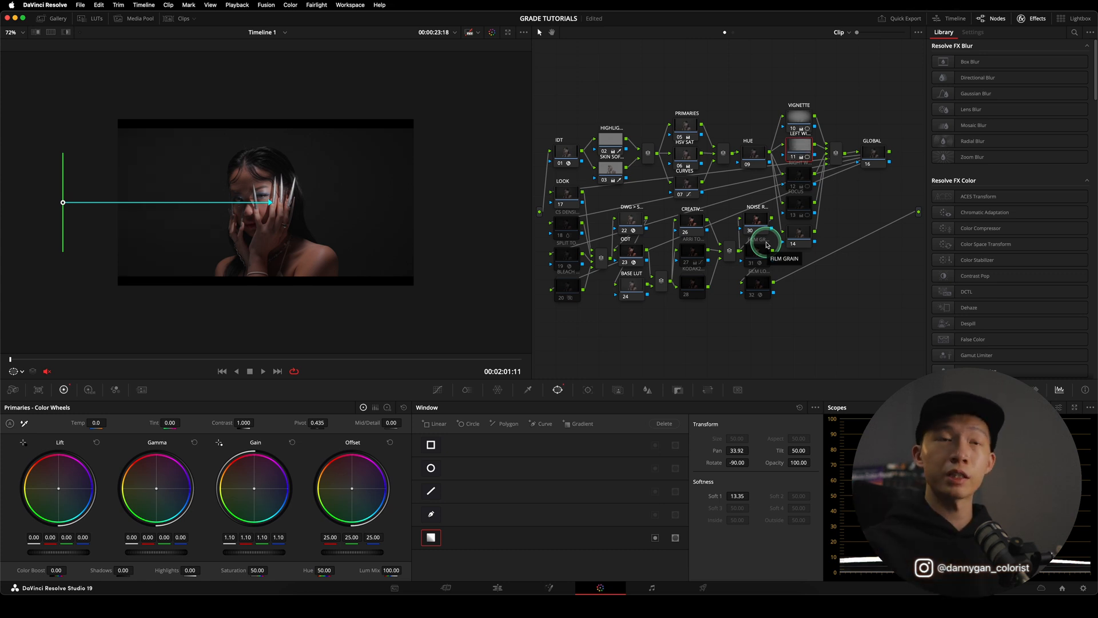
Step: Compare the gradients of the left and right window nodes and enable the right window node 12
{"action": "key", "text": "alt+shift+apostrophe"}
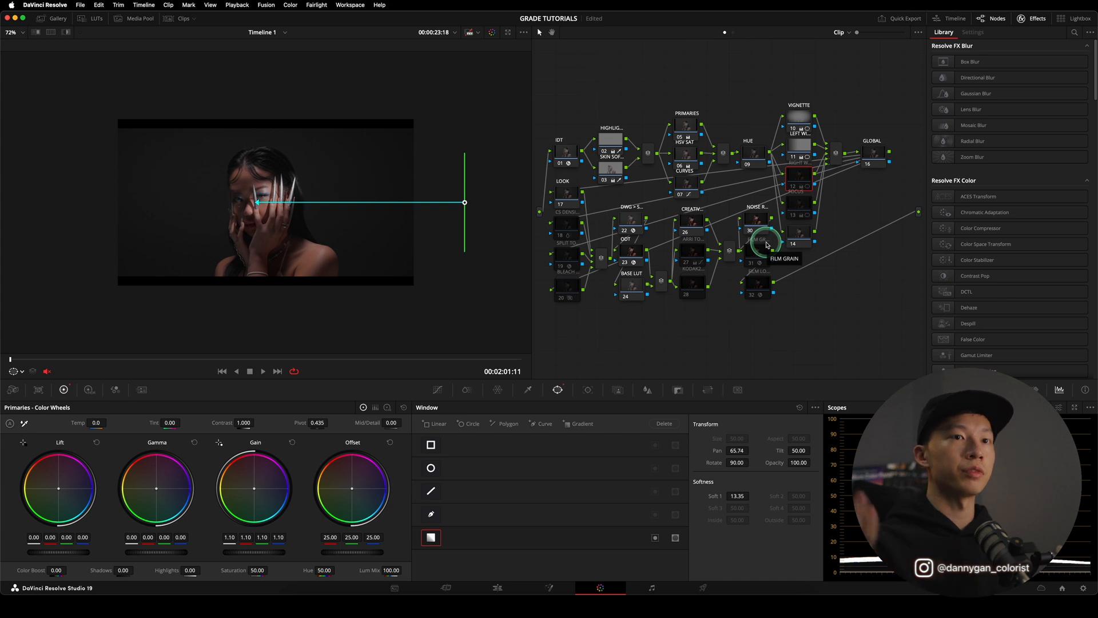
{"action": "key", "text": "alt+shift+semicolon"}
{"action": "key", "text": "alt+shift+apostrophe"}
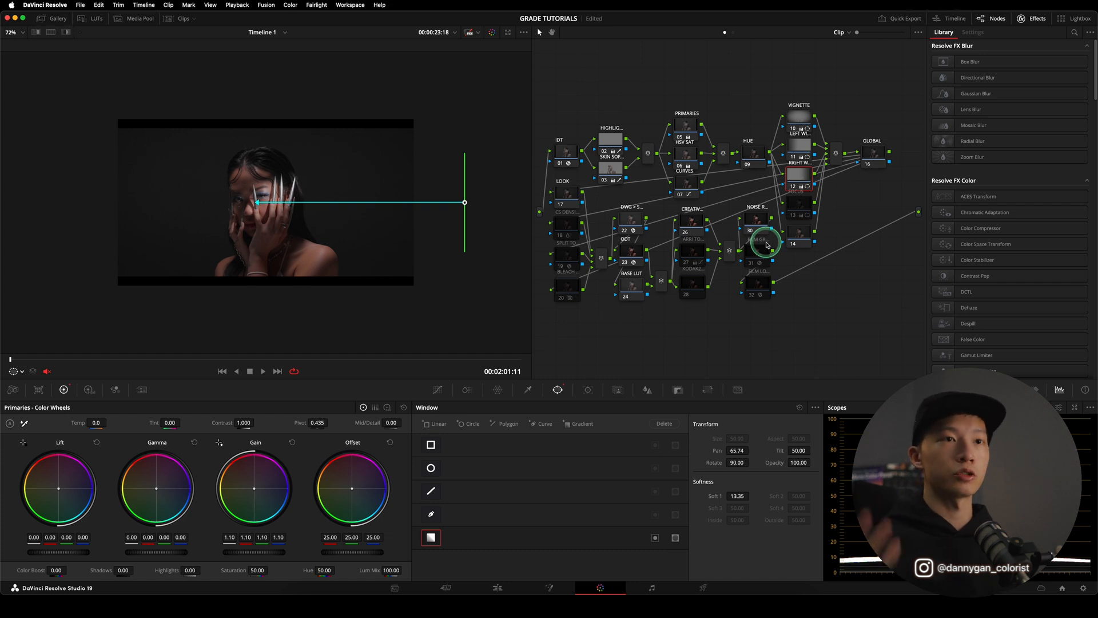
Step: Enable the FOCUS node 13 and move its circular window onto the woman's face
{"action": "key", "text": "alt+shift+apostrophe"}
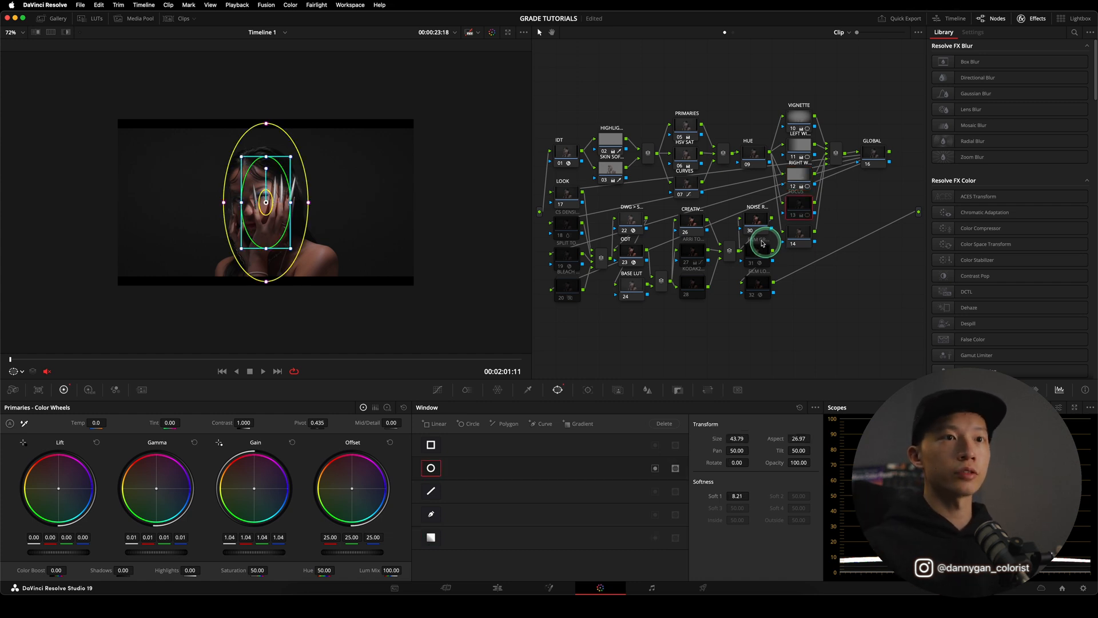
{"action": "scroll", "coordinate": [263, 221], "scroll_direction": "up", "scroll_amount": 2}
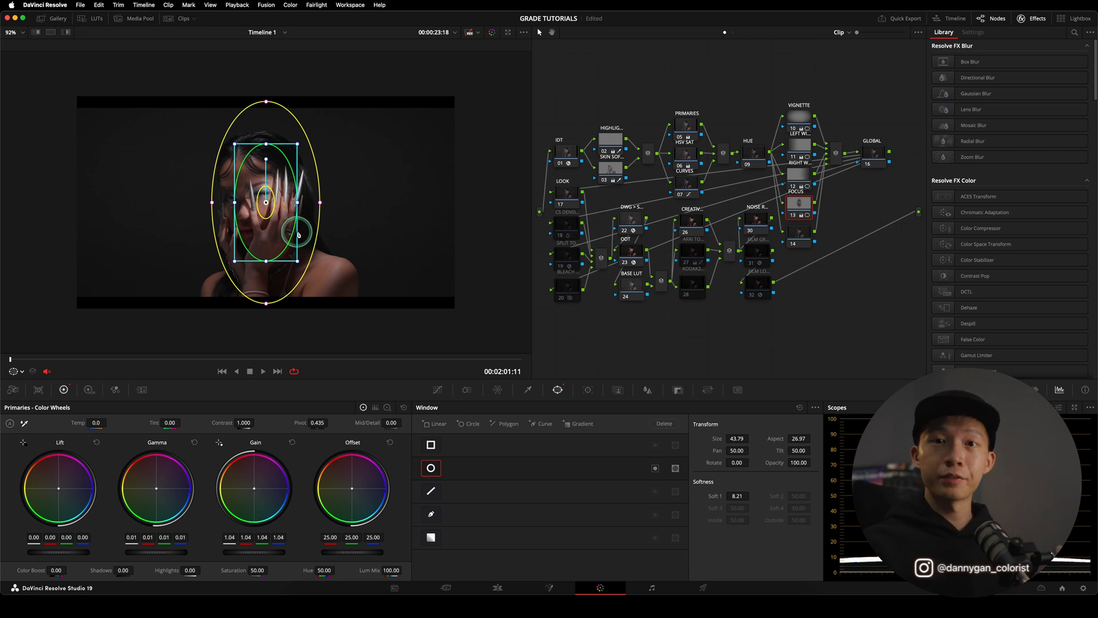
{"action": "mouse_move", "coordinate": [281, 213]}
{"action": "left_mouse_down"}
{"action": "mouse_move", "coordinate": [288, 243]}
{"action": "mouse_move", "coordinate": [284, 175]}
{"action": "mouse_move", "coordinate": [321, 256]}
{"action": "mouse_move", "coordinate": [274, 215]}
{"action": "left_mouse_up"}
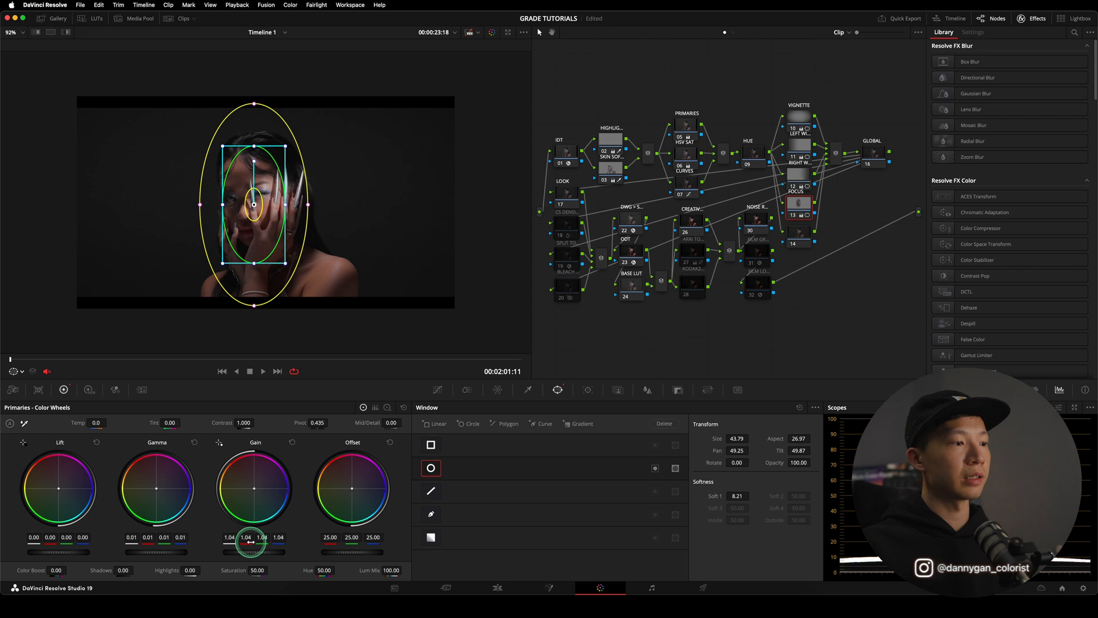
Step: Add four parallel nodes below node 14 in the window node stack
{"action": "left_click", "coordinate": [802, 235]}
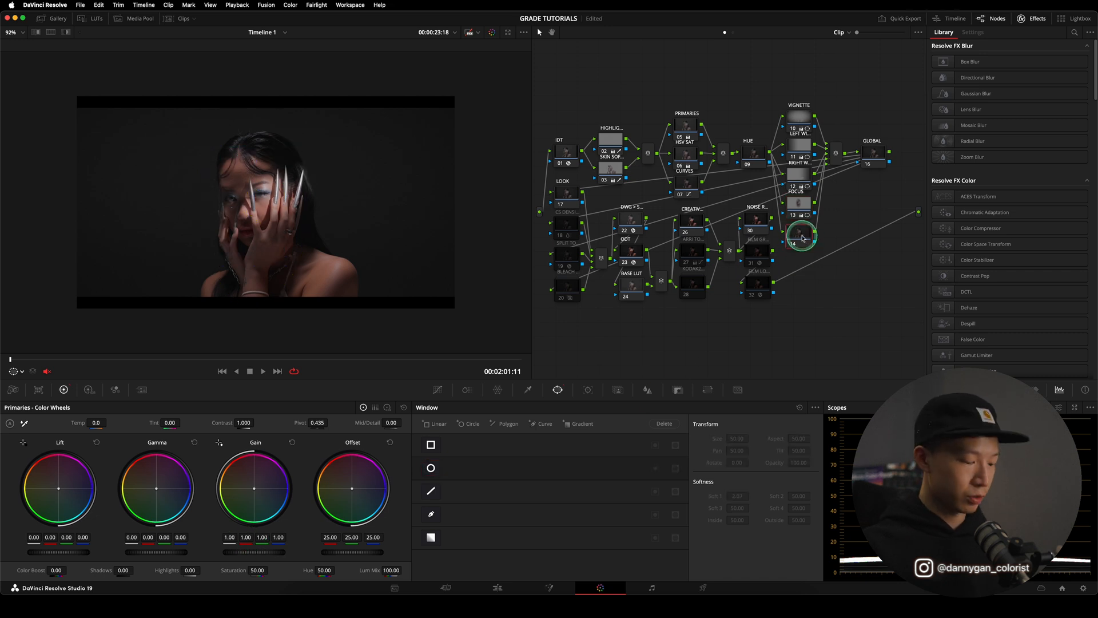
{"action": "key", "text": "shift+z"}
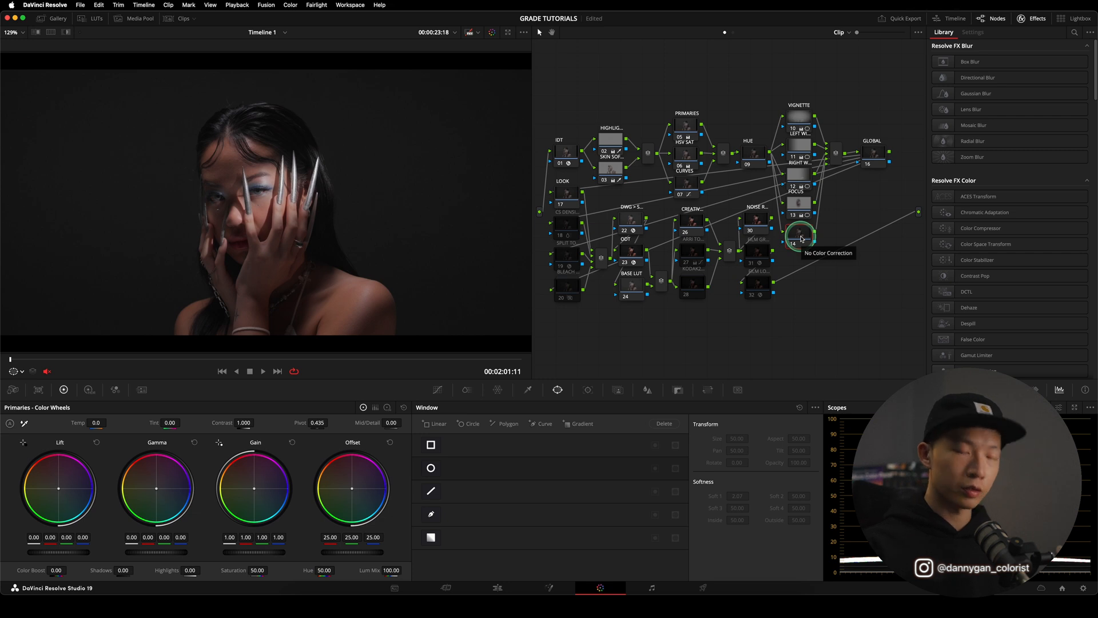
{"action": "key", "text": "alt+s"}
{"action": "key", "text": "alt+s"}
{"action": "key", "text": "alt+s"}
{"action": "key", "text": "alt+s"}
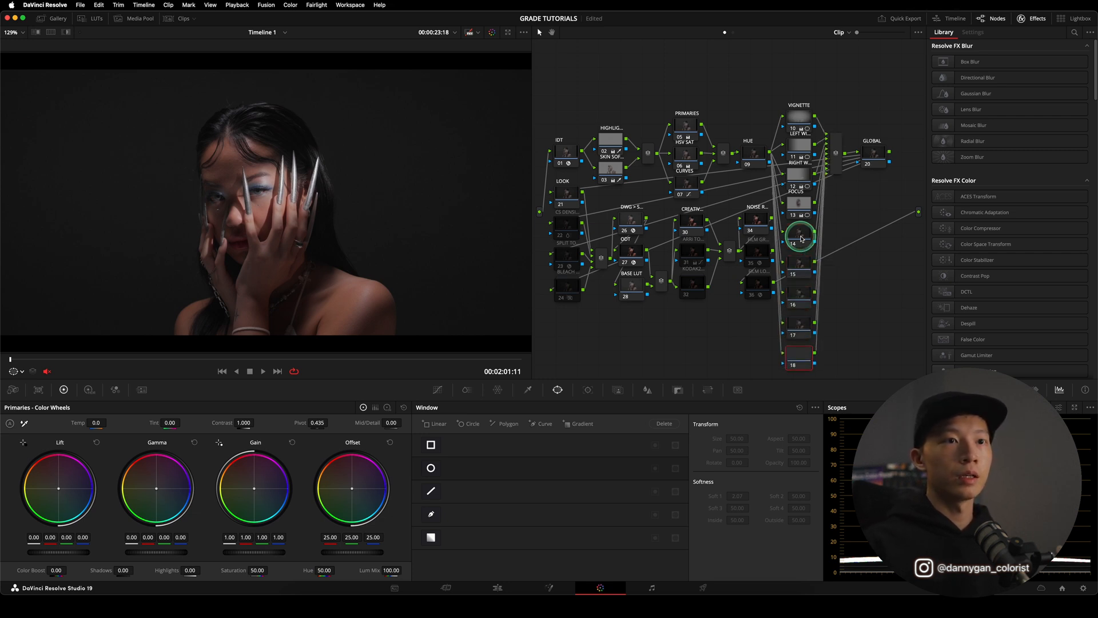
Step: Try extending the parallel stack into two extra columns by repositioning nodes and adding six more parallel nodes
{"action": "left_click_drag", "start_coordinate": [838, 326], "coordinate": [841, 241]}
{"action": "left_click", "coordinate": [845, 242]}
{"action": "key", "text": "alt+s"}
{"action": "key", "text": "alt+s"}
{"action": "key", "text": "alt+s"}
{"action": "left_click_drag", "start_coordinate": [865, 314], "coordinate": [881, 206]}
{"action": "key", "text": "alt+s"}
{"action": "key", "text": "alt+s"}
{"action": "key", "text": "alt+s"}
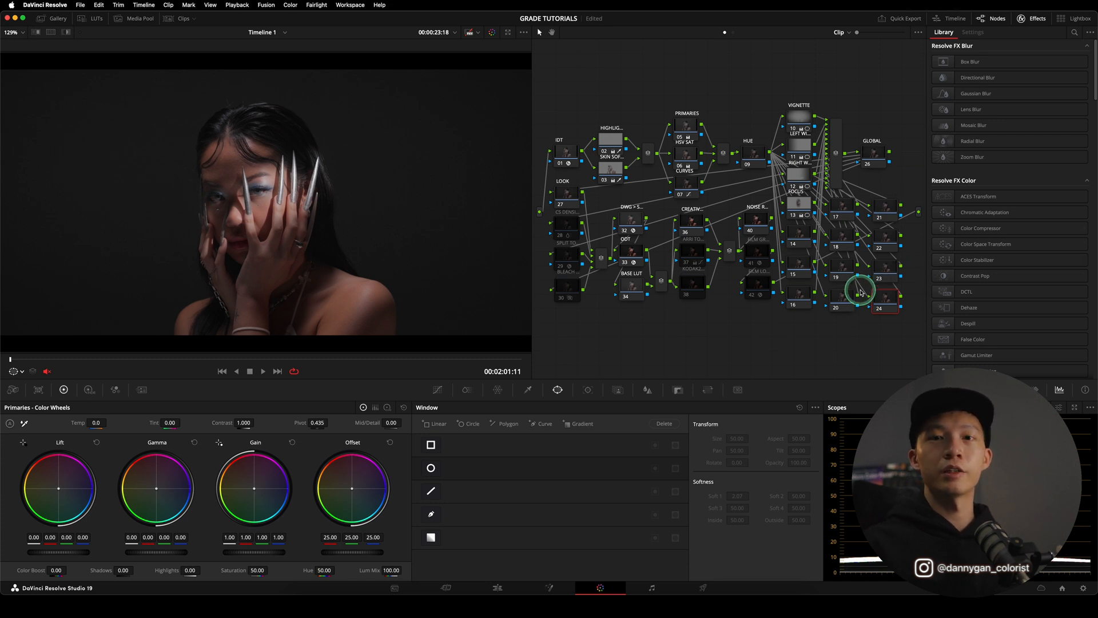
Step: Delete all parallel nodes in the two extra columns and select the GLOBAL node
{"action": "left_click_drag", "start_coordinate": [851, 331], "coordinate": [892, 234]}
{"action": "key", "text": "Delete"}
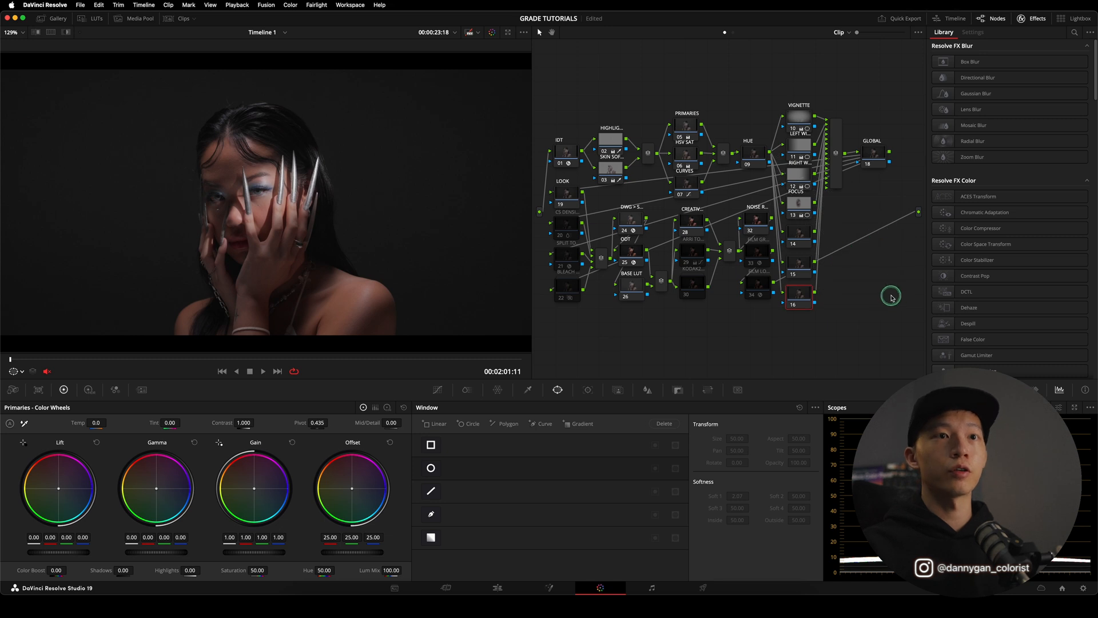
{"action": "left_click_drag", "start_coordinate": [838, 77], "coordinate": [799, 336]}
{"action": "left_click", "coordinate": [876, 159]}
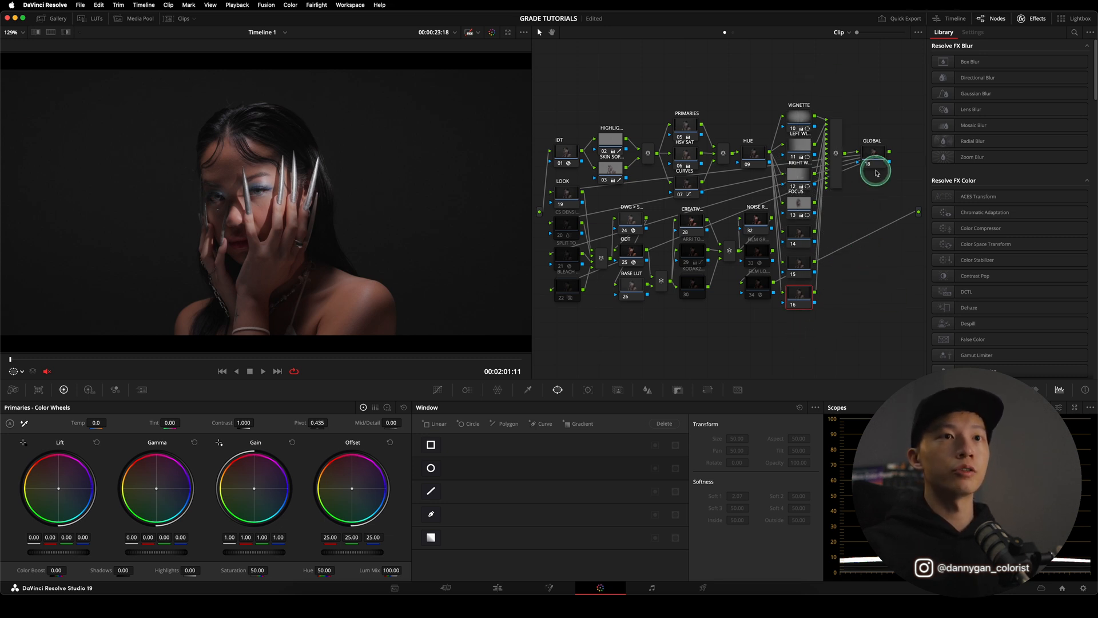
{"action": "left_click", "coordinate": [879, 160]}
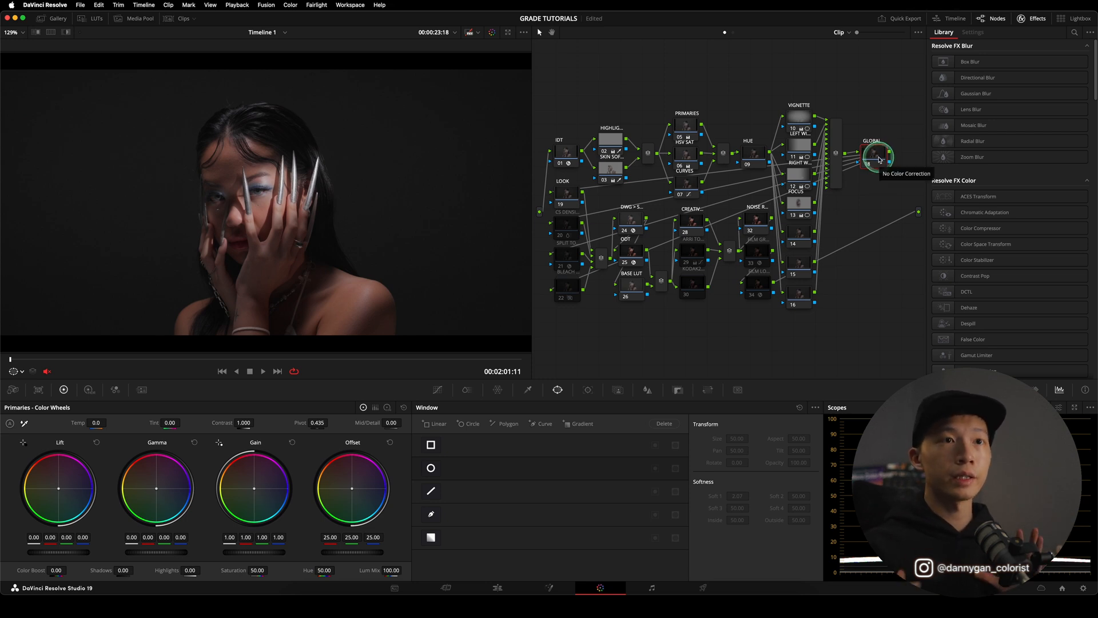
Step: Key the shoulder's skin tone on node 14 with the HSL qualifier, set luminance low to 55.6 and check the highlighted selection
{"action": "left_click", "coordinate": [801, 236]}
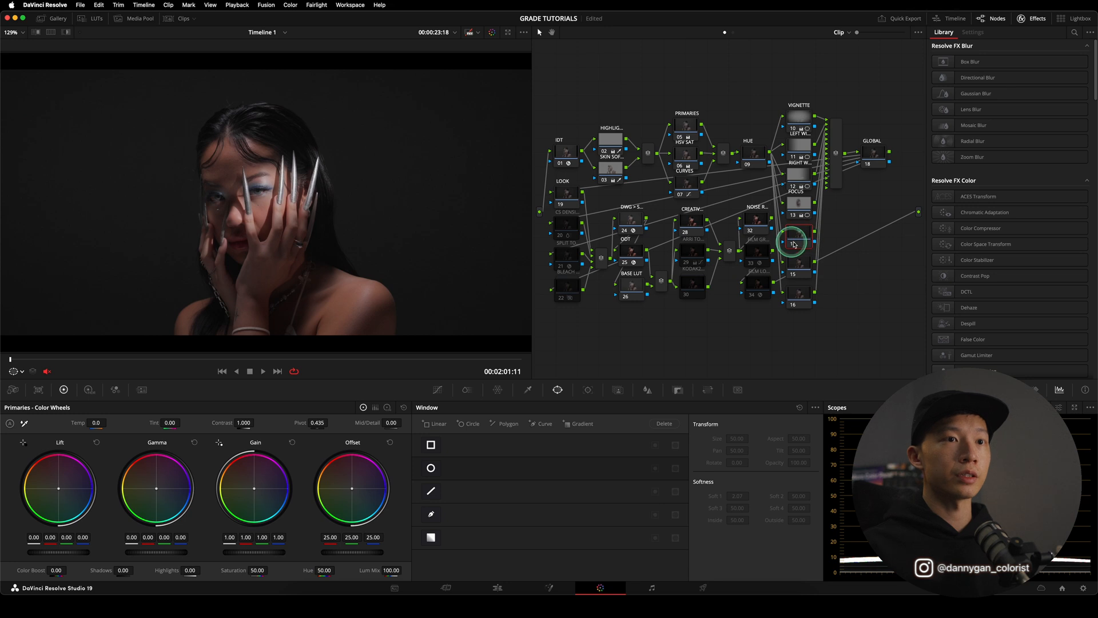
{"action": "left_click", "coordinate": [527, 391]}
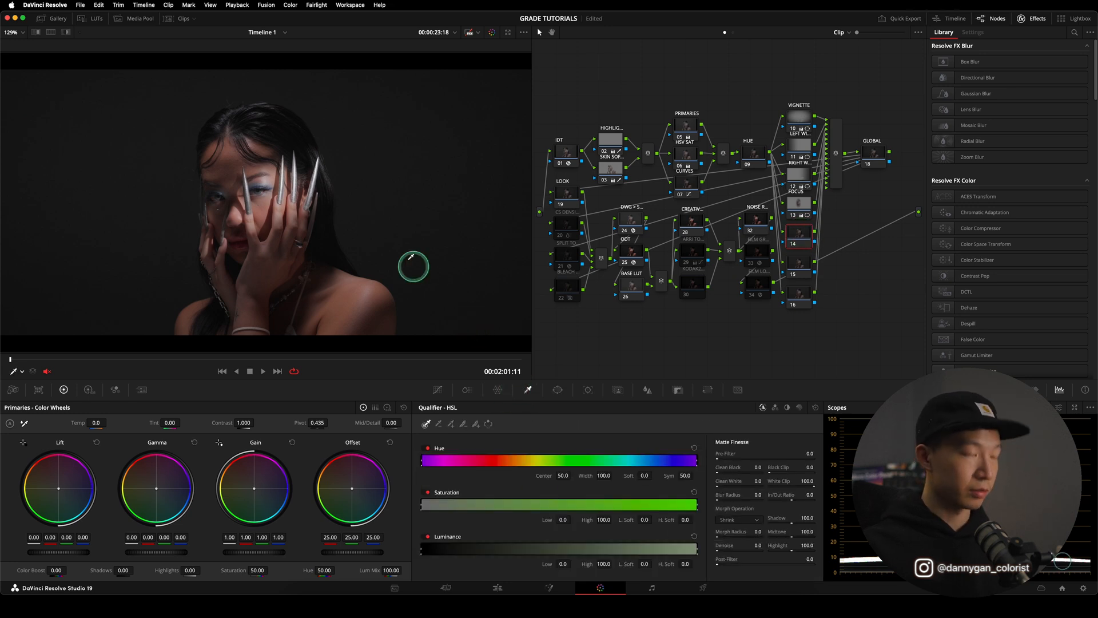
{"action": "left_click", "coordinate": [359, 300]}
{"action": "left_click", "coordinate": [363, 303]}
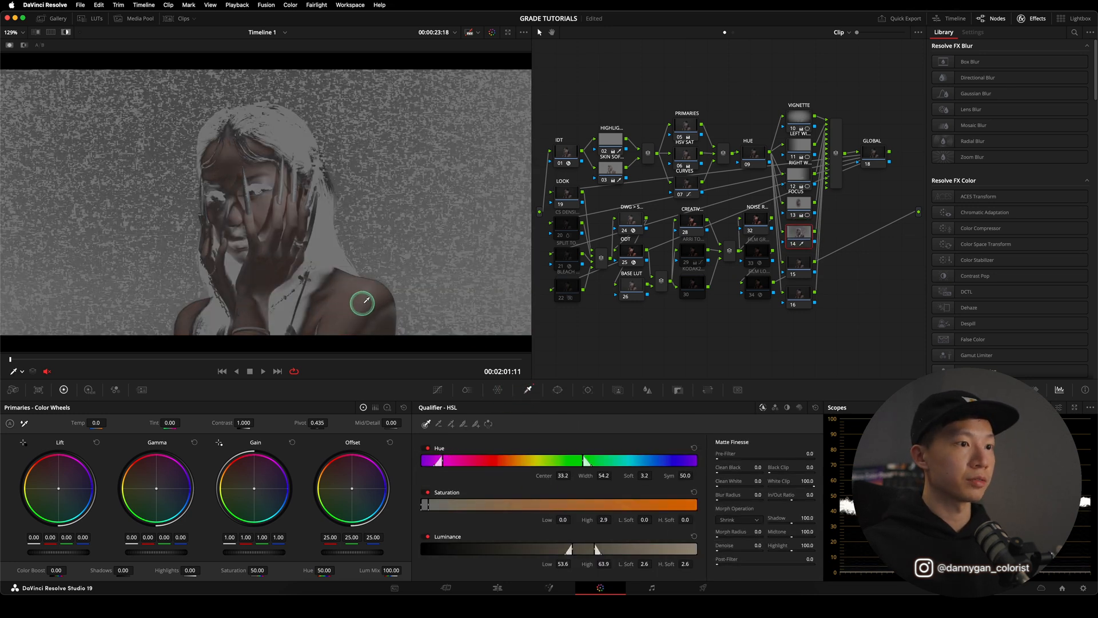
{"action": "left_click_drag", "start_coordinate": [557, 564], "coordinate": [565, 564]}
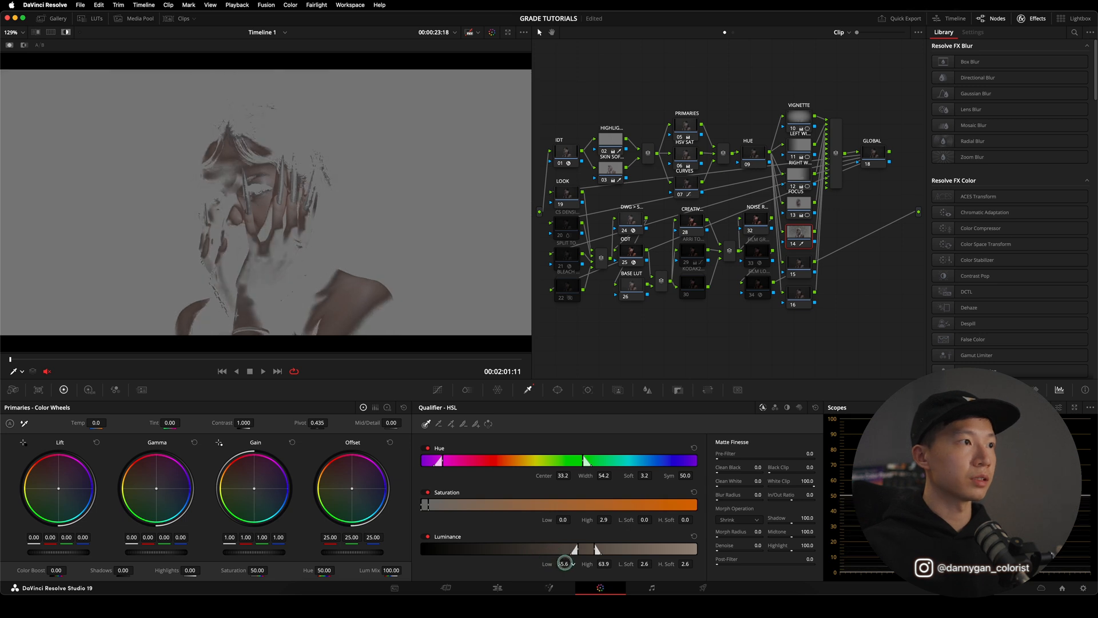
{"action": "key", "text": "shift+h"}
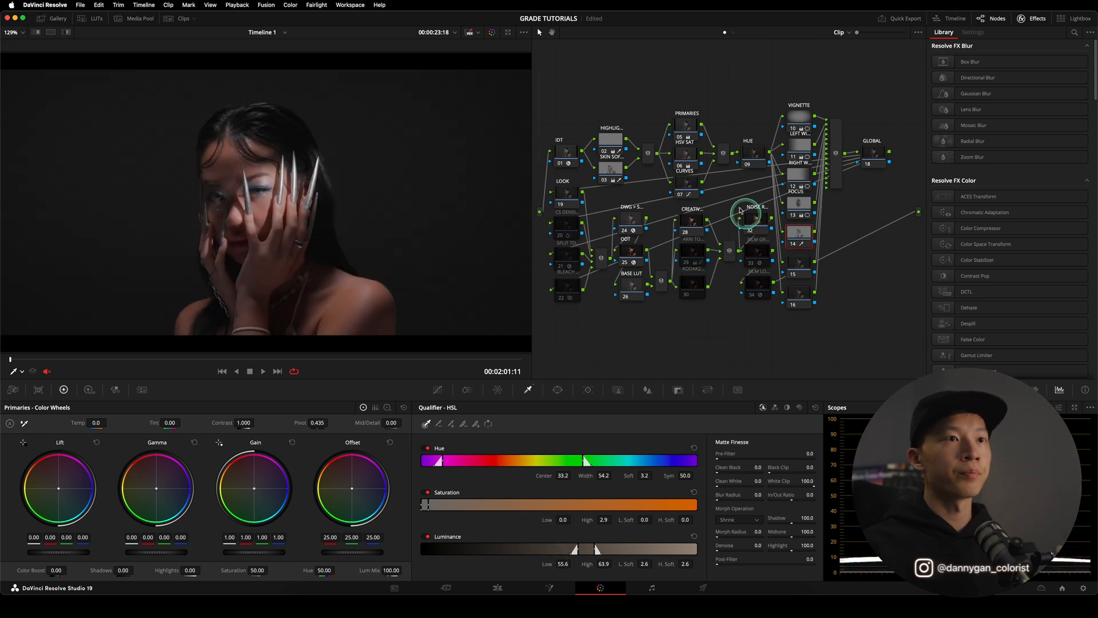
{"action": "key", "text": "shift+h"}
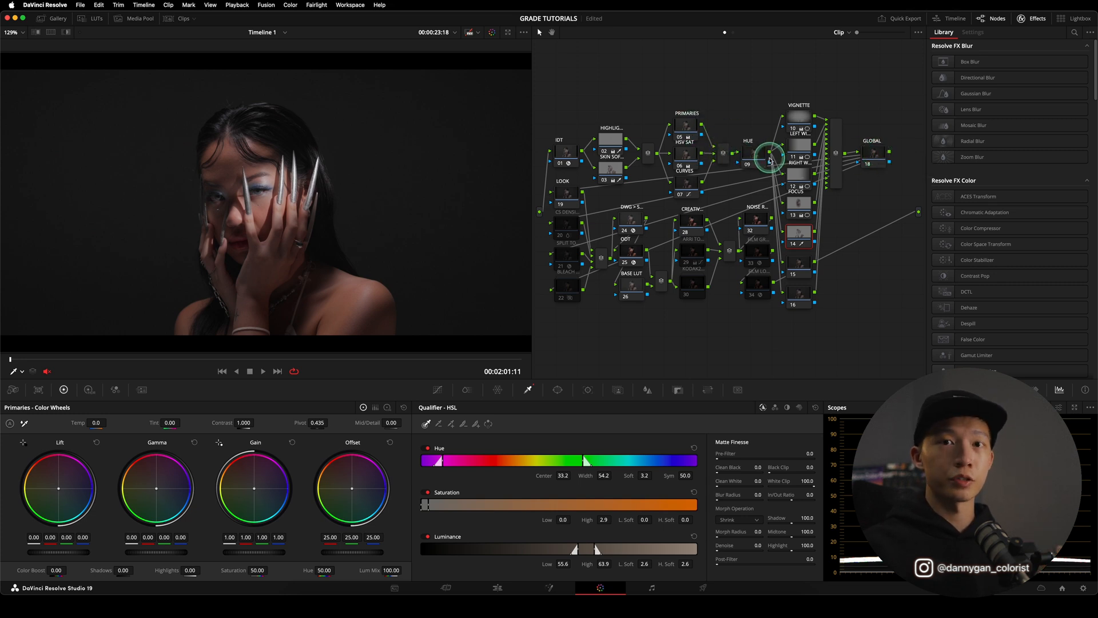
Step: Try cooling the PRIMARIES node to a temperature of -980 and check how node 14's qualifier selection changes
{"action": "left_click", "coordinate": [685, 125]}
{"action": "left_click_drag", "start_coordinate": [112, 423], "coordinate": [56, 424]}
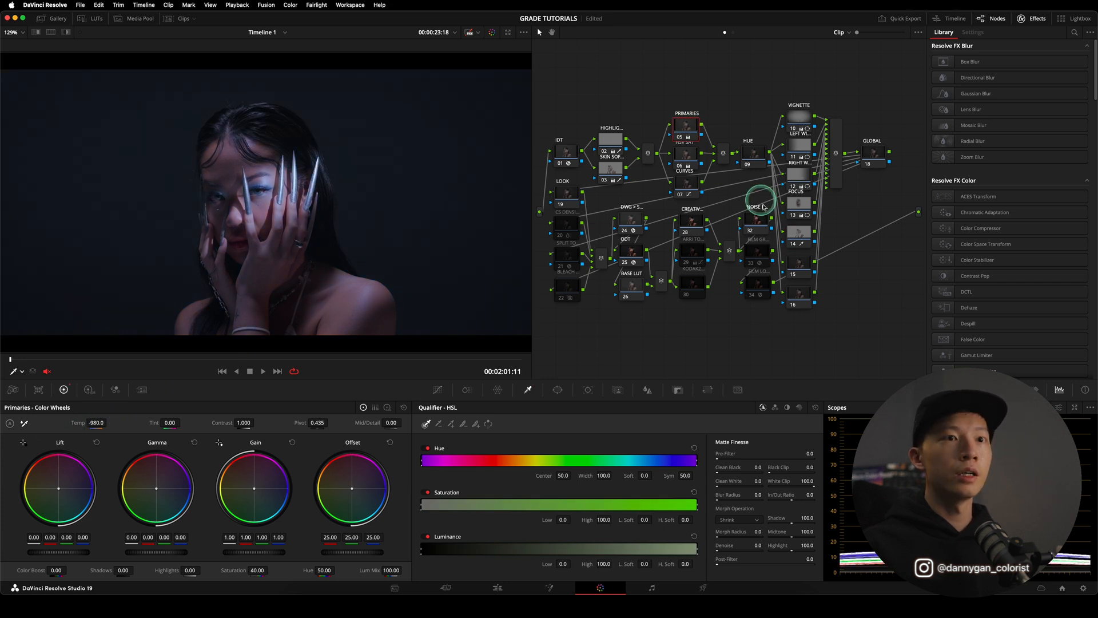
{"action": "left_click", "coordinate": [796, 233]}
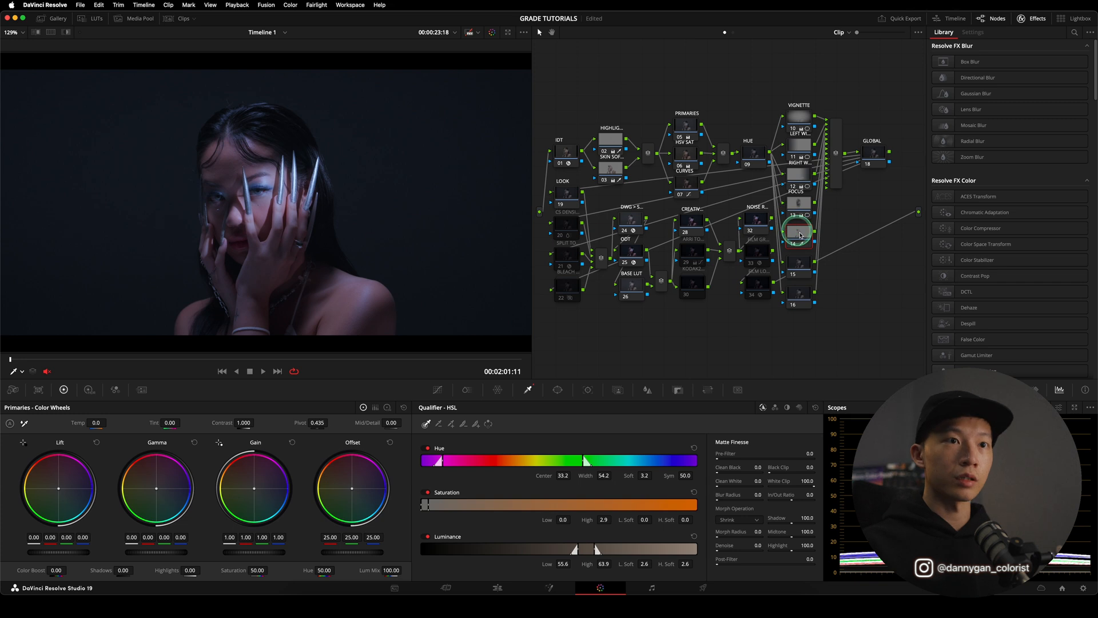
{"action": "key", "text": "shift+h"}
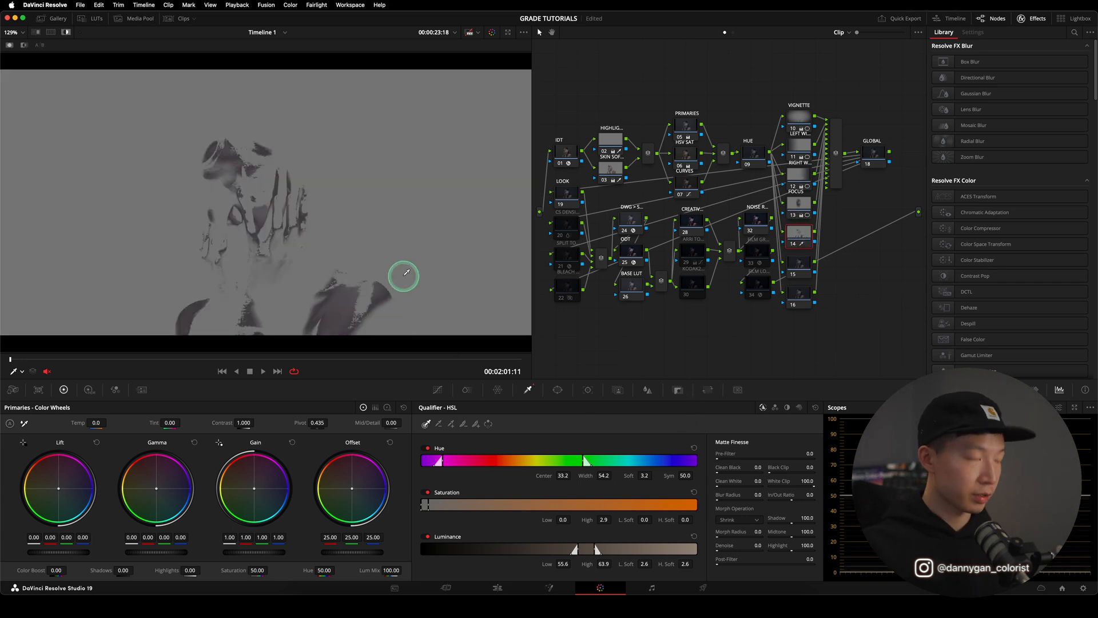
{"action": "key", "text": "shift+h"}
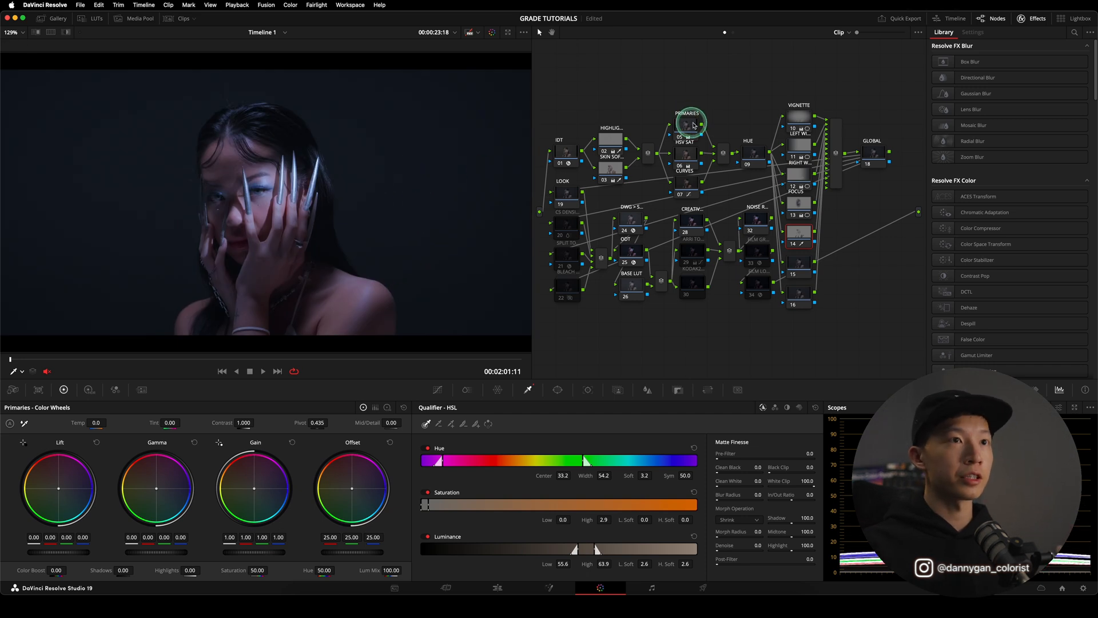
{"action": "left_click", "coordinate": [876, 158]}
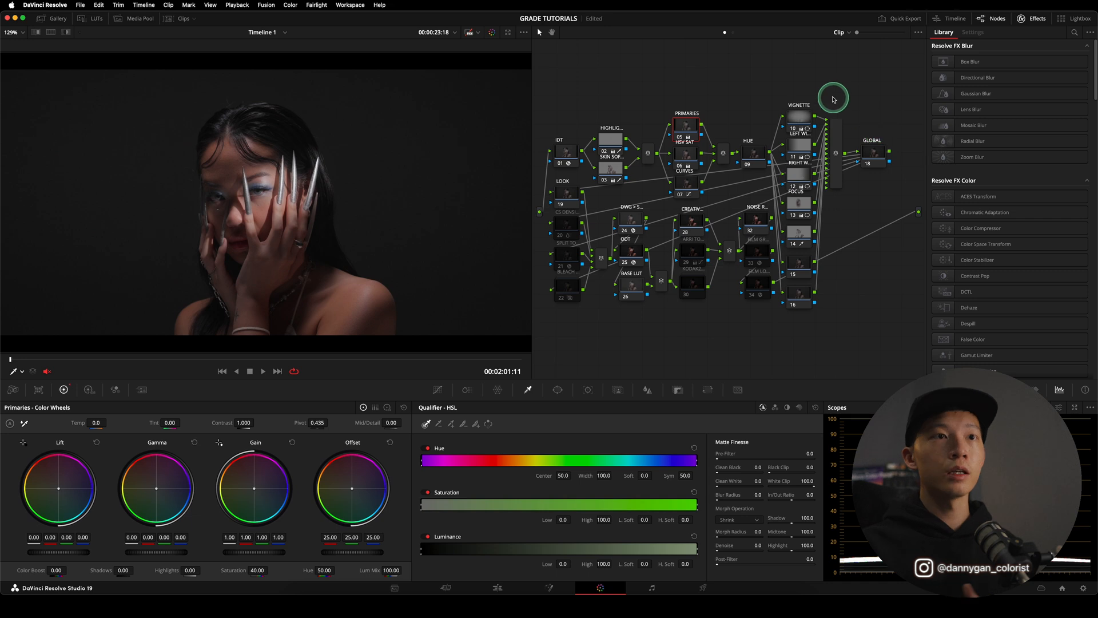
Step: Try cooling the GLOBAL node's temperature to about -380 and check node 14's qualifier selection in highlight view
{"action": "left_click_drag", "start_coordinate": [820, 82], "coordinate": [792, 333]}
{"action": "left_click", "coordinate": [877, 151]}
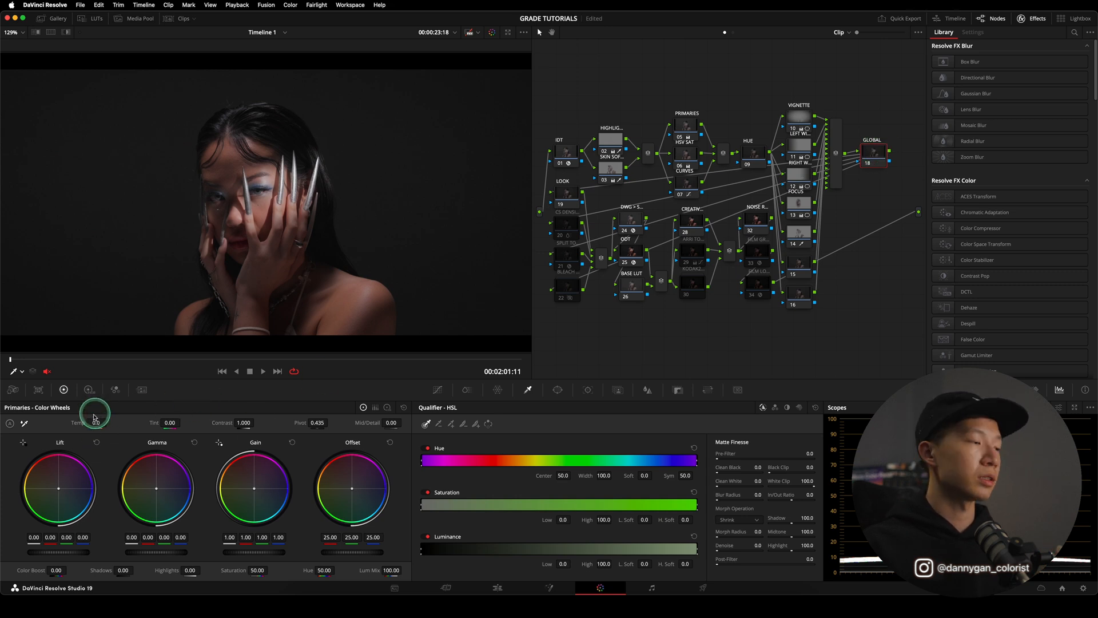
{"action": "left_click_drag", "start_coordinate": [100, 425], "coordinate": [98, 425]}
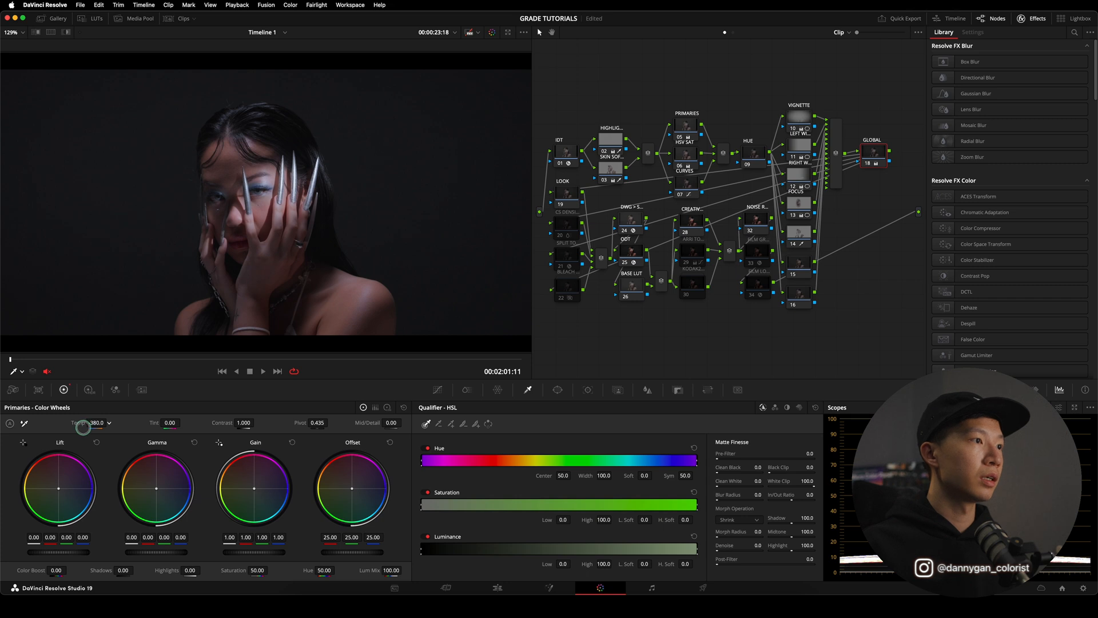
{"action": "left_click", "coordinate": [801, 236]}
{"action": "key", "text": "shift+h"}
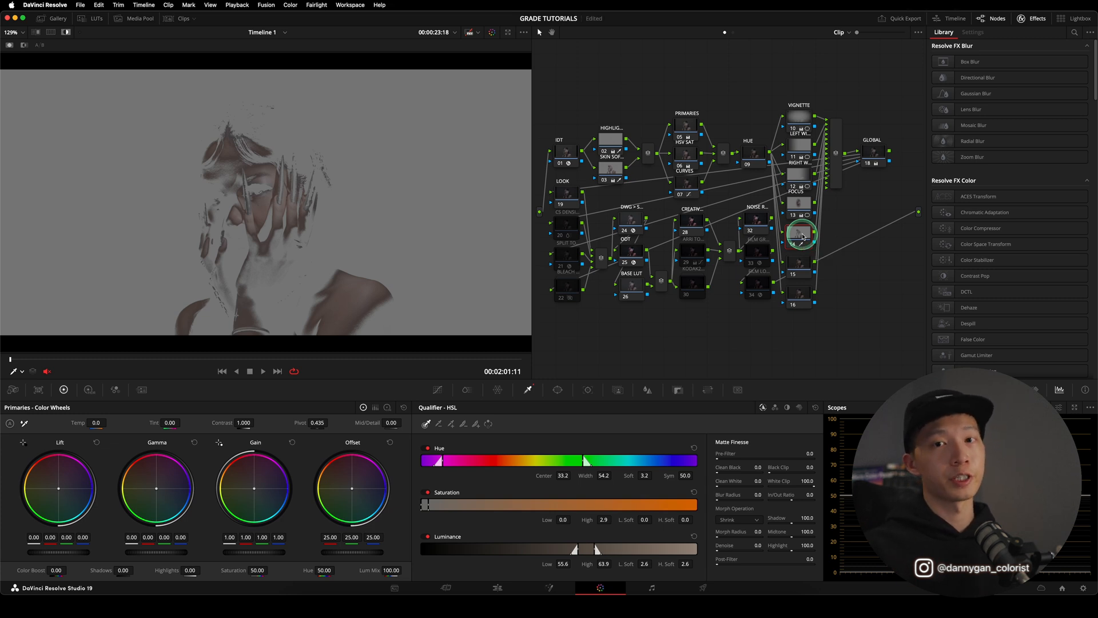
{"action": "left_click", "coordinate": [863, 161]}
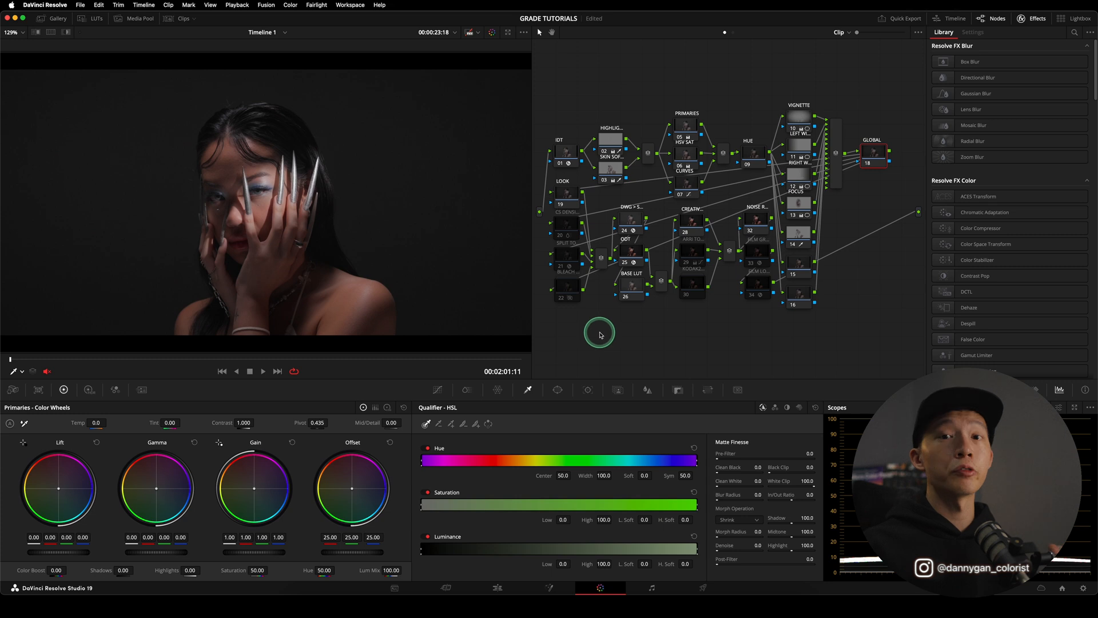
Step: On the LOOK node 19, push the lift toward teal and the gain toward orange, with gain red 1.04 and blue 0.94
{"action": "left_click", "coordinate": [565, 194]}
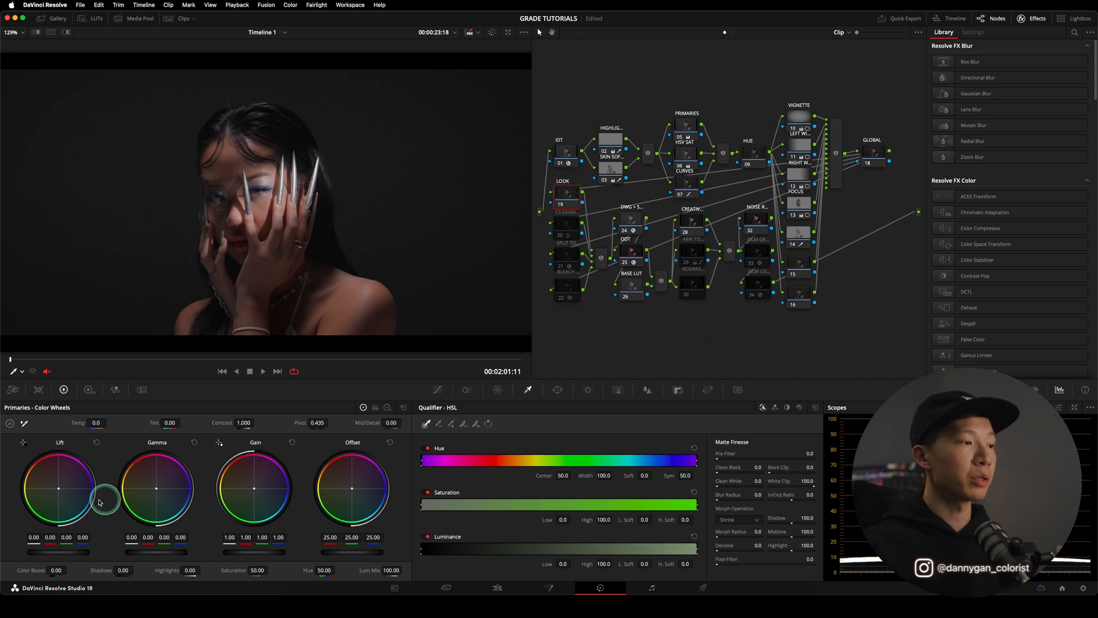
{"action": "left_click_drag", "start_coordinate": [58, 489], "coordinate": [63, 497]}
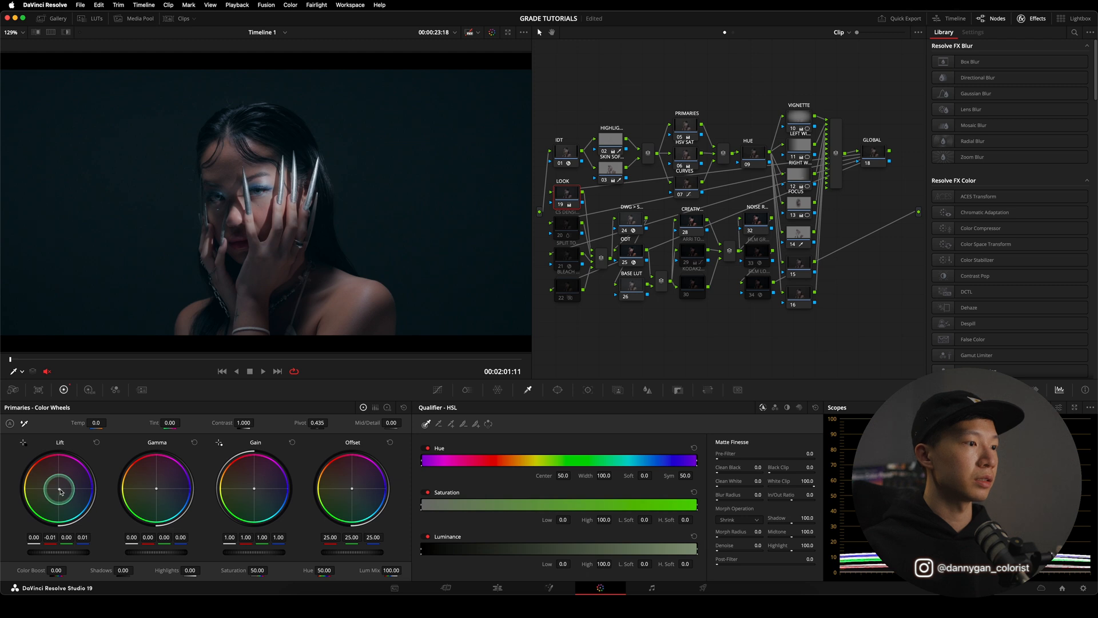
{"action": "left_click_drag", "start_coordinate": [248, 485], "coordinate": [242, 482]}
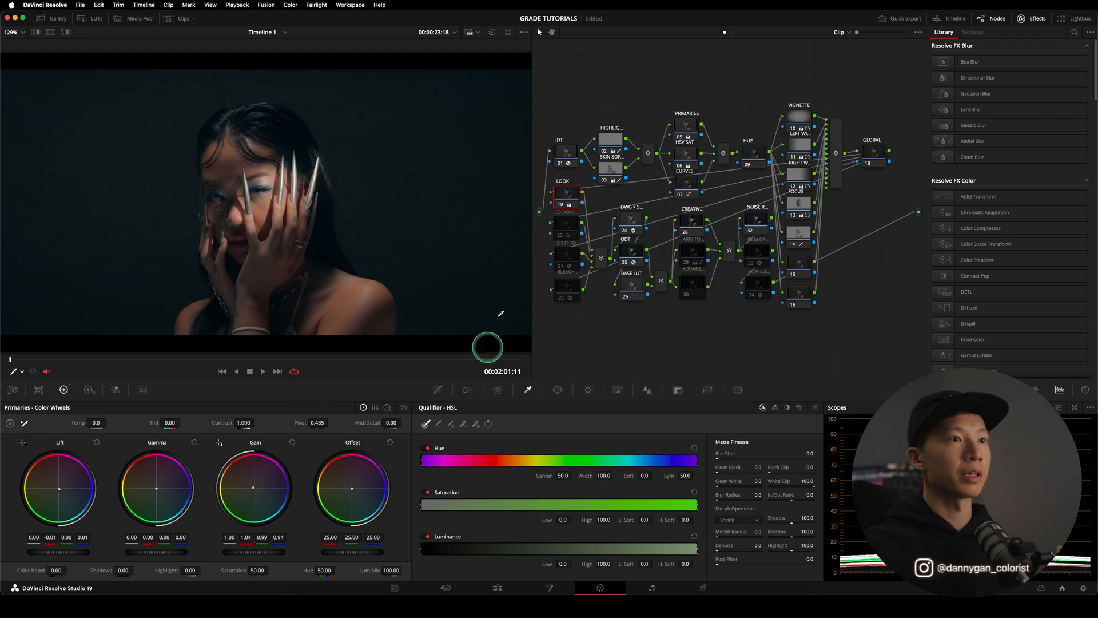
Step: Counter the teal in the LOOK node's deepest shadows by shifting the log shadow wheel toward orange, then return to the primaries color wheels
{"action": "left_click", "coordinate": [387, 407]}
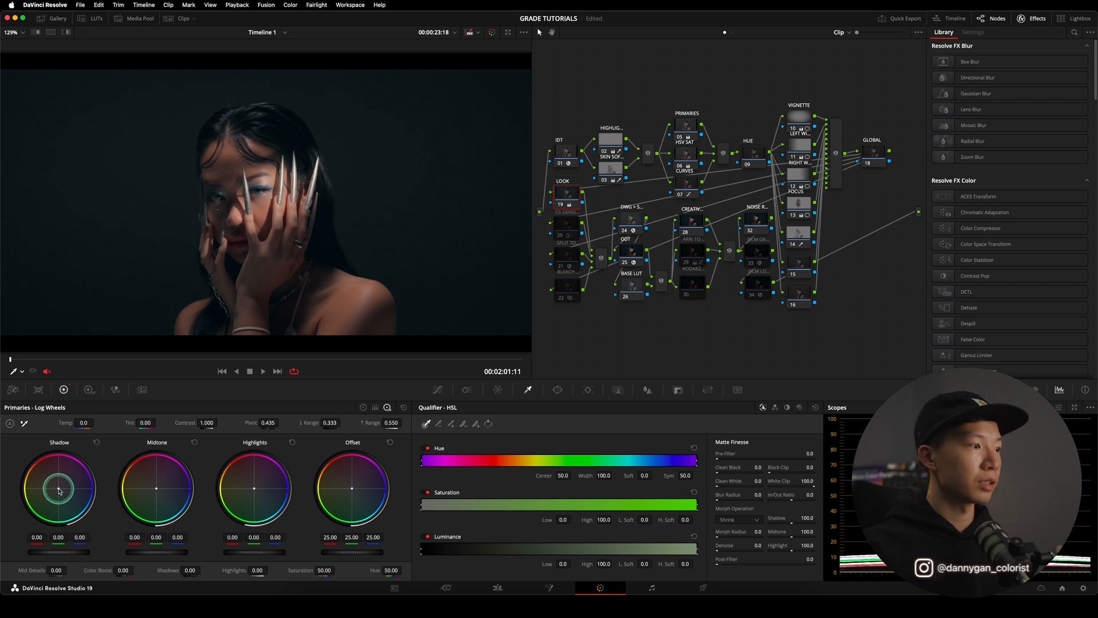
{"action": "left_click_drag", "start_coordinate": [57, 488], "coordinate": [55, 479]}
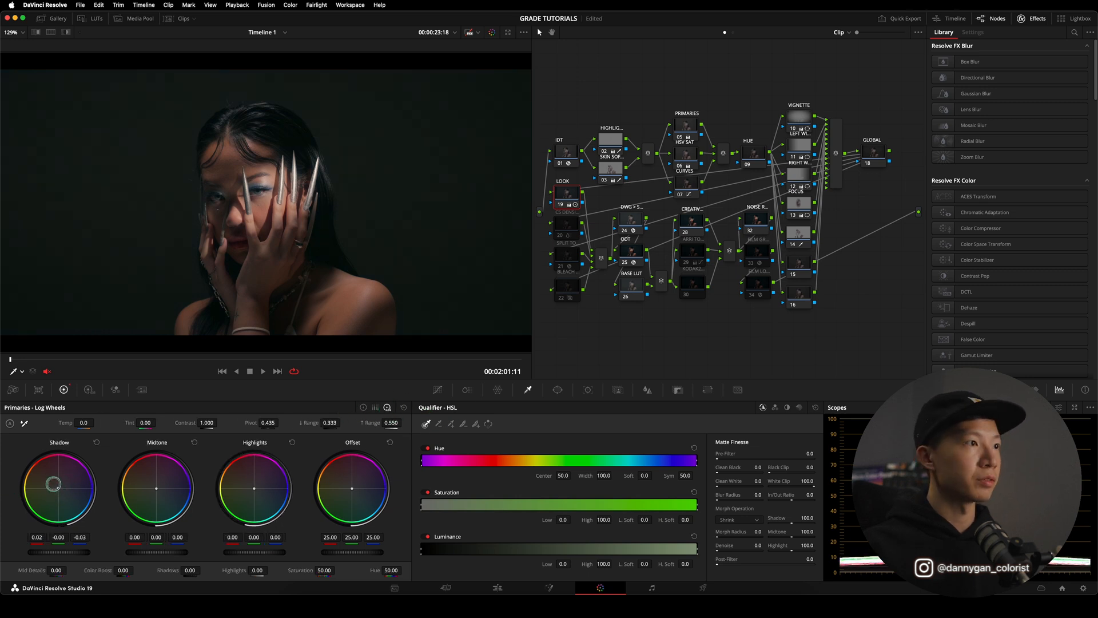
{"action": "left_click", "coordinate": [363, 407]}
{"action": "mouse_move", "coordinate": [569, 198]}
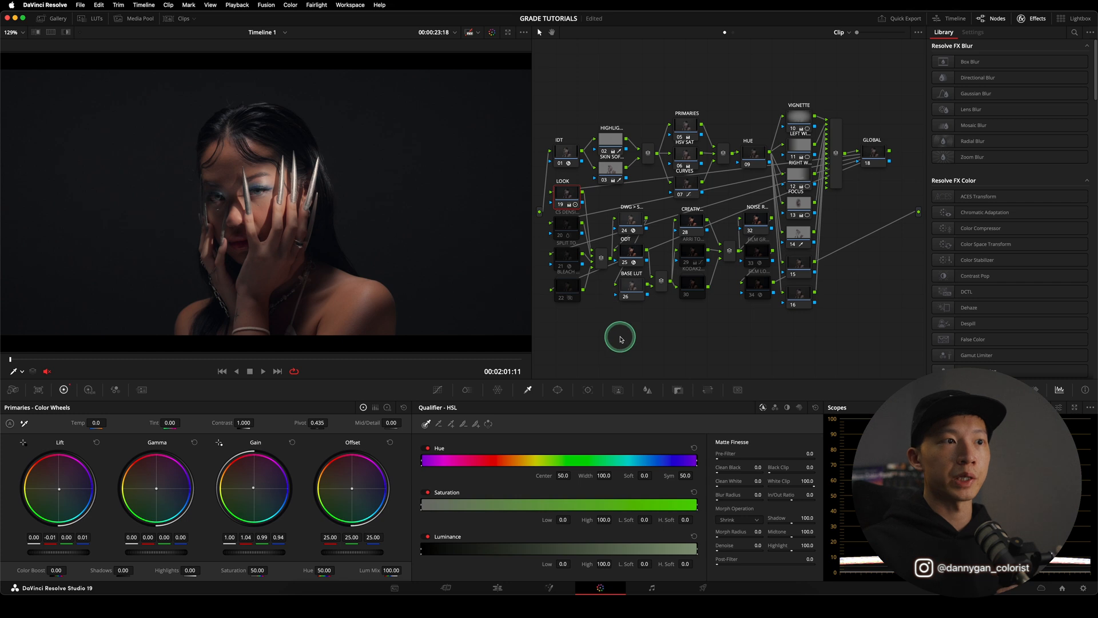
Step: Enable the color slice density node 20 and set its key output gain to 0.5
{"action": "left_click", "coordinate": [564, 223]}
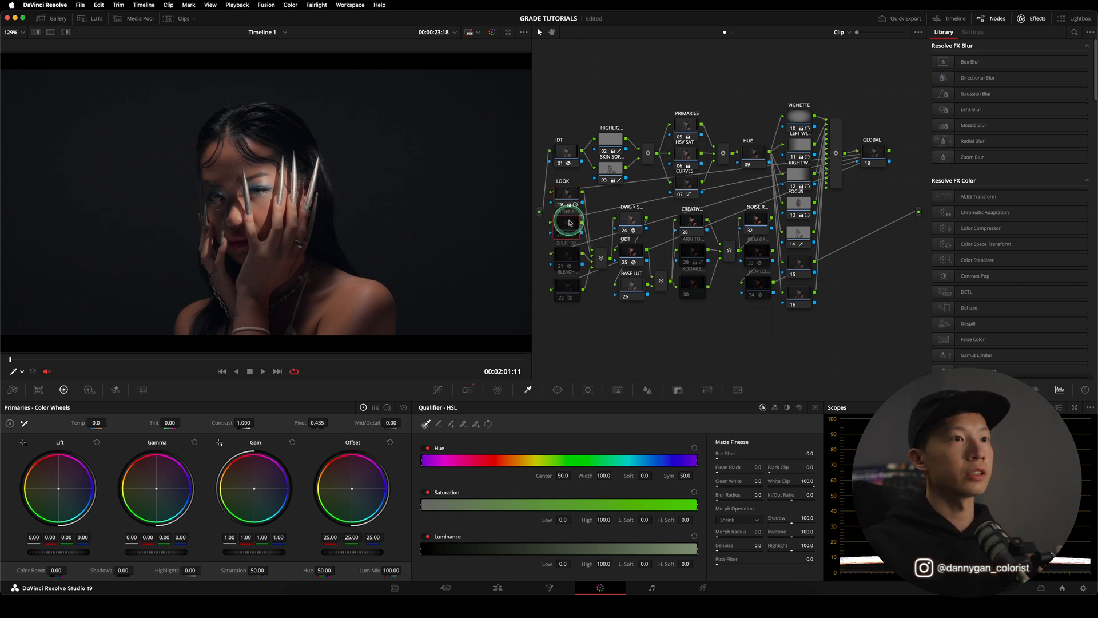
{"action": "left_click", "coordinate": [474, 393]}
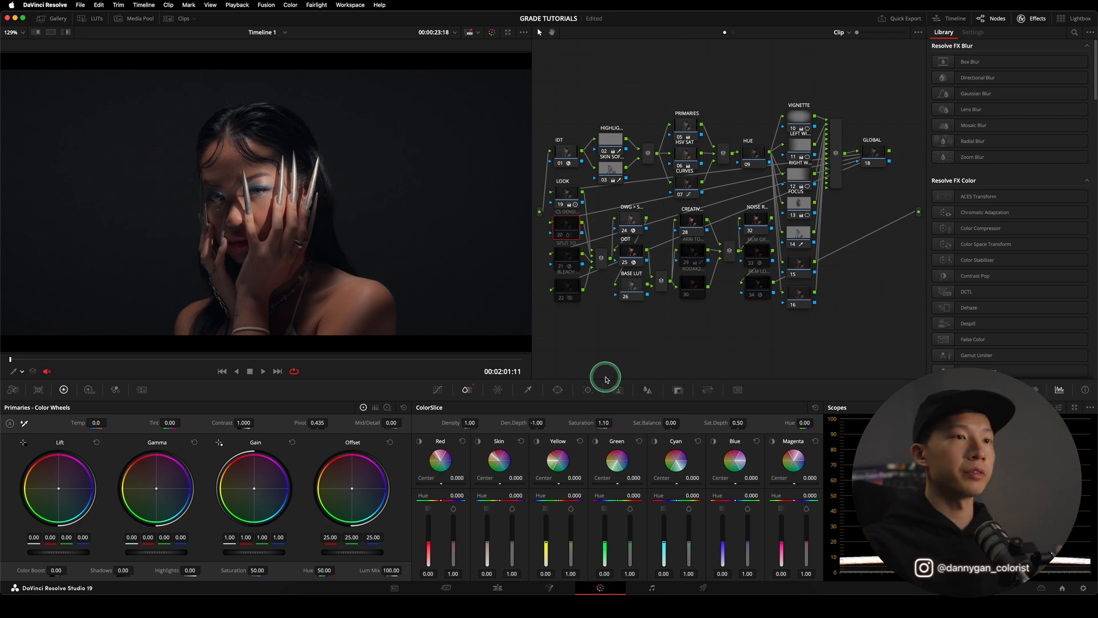
{"action": "key", "text": "super+d"}
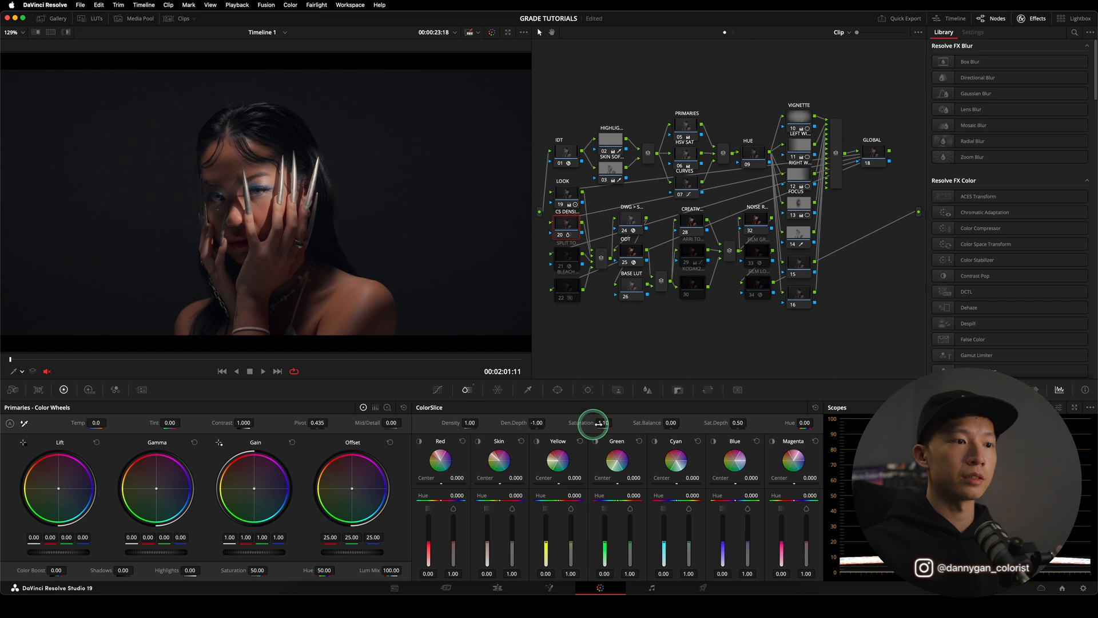
{"action": "left_click", "coordinate": [678, 389]}
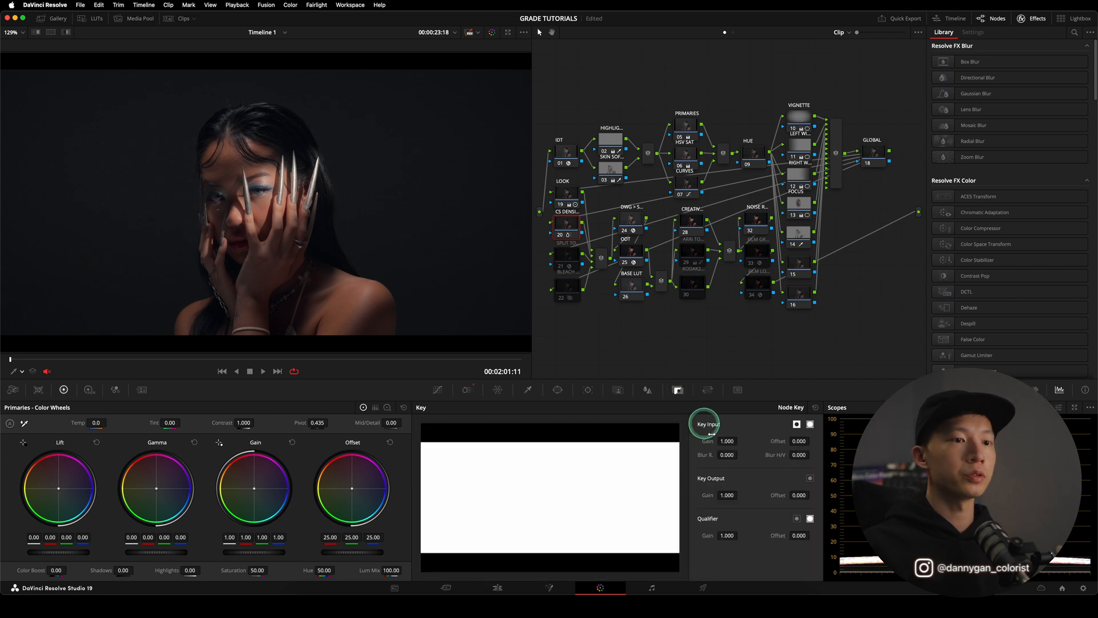
{"action": "left_click", "coordinate": [725, 493]}
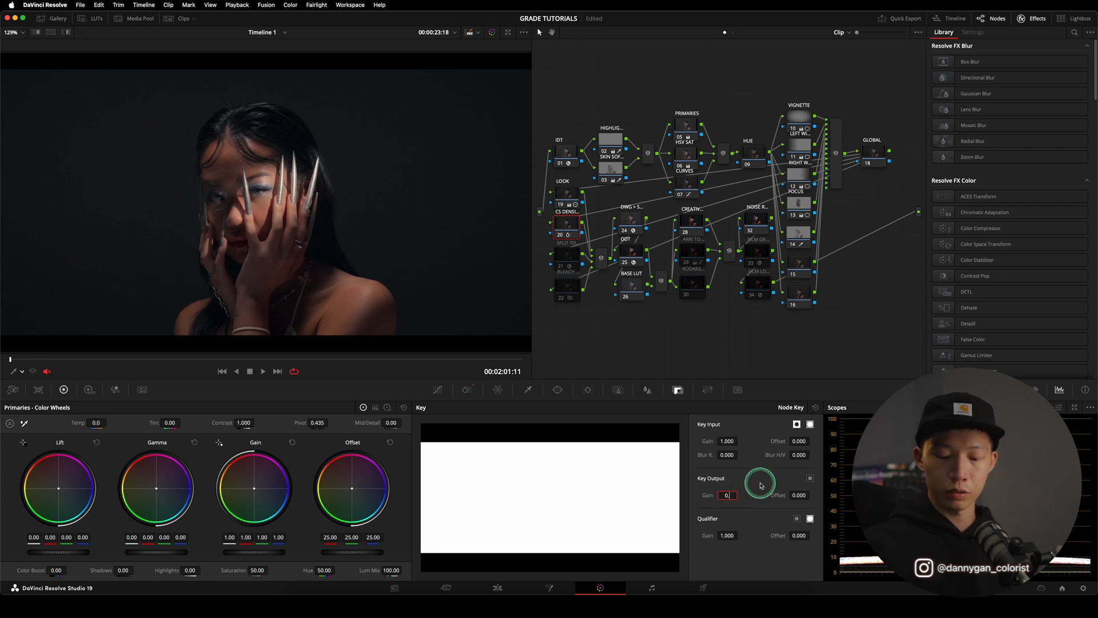
{"action": "key", "text": "Return"}
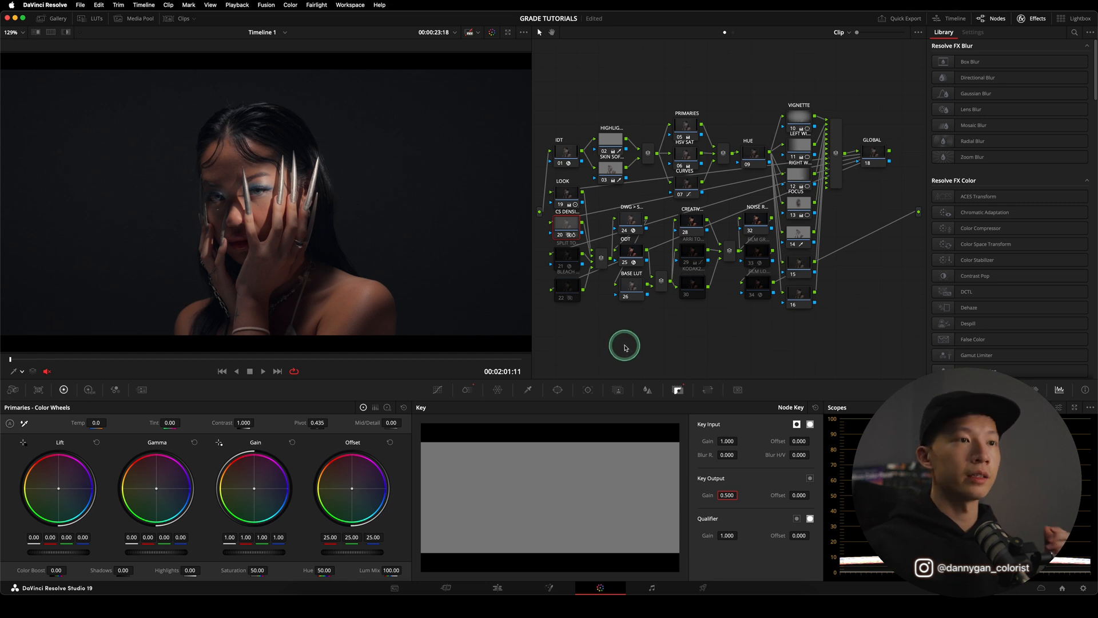
Step: Review the Split Tone settings of the SPLIT TONE node 21, enable the node and set its key output gain to 0.3
{"action": "left_click", "coordinate": [566, 257]}
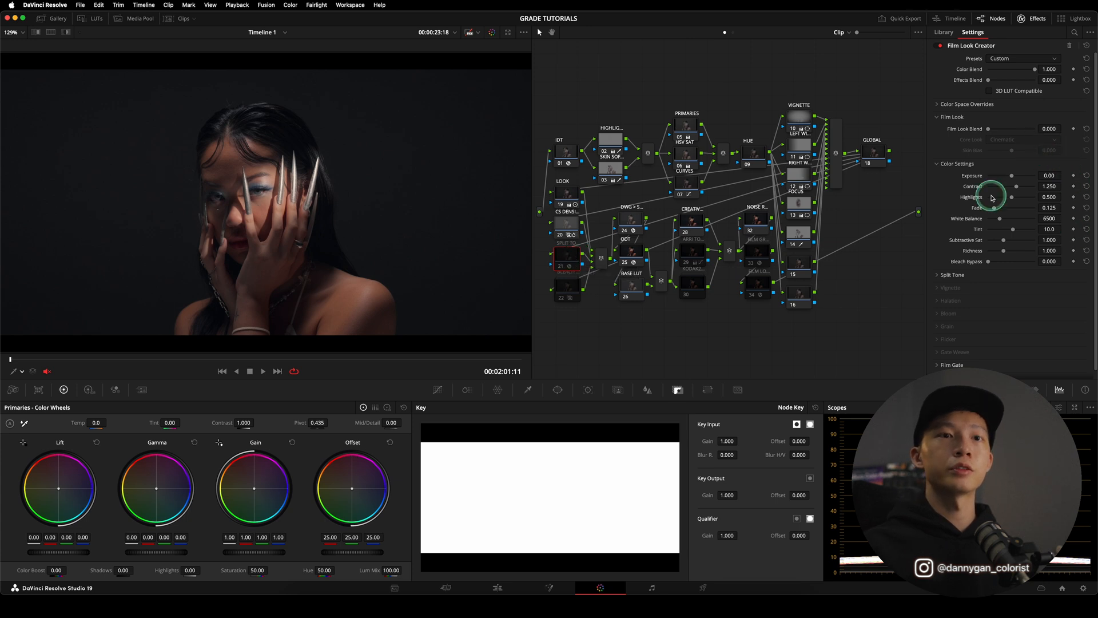
{"action": "left_click", "coordinate": [995, 275]}
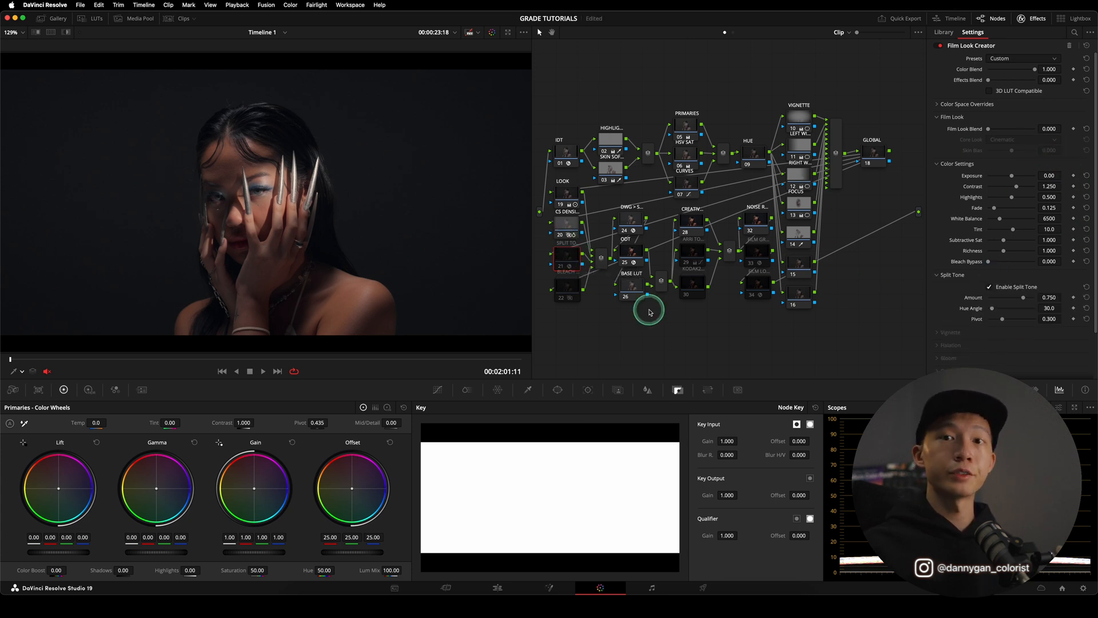
{"action": "left_click", "coordinate": [566, 247]}
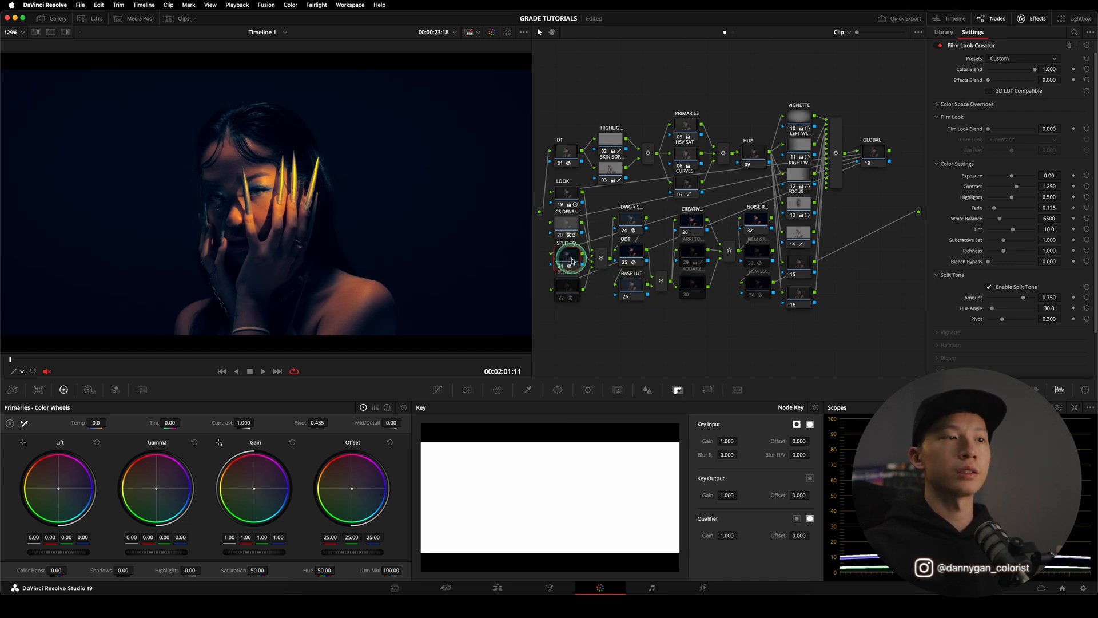
{"action": "left_click", "coordinate": [569, 258]}
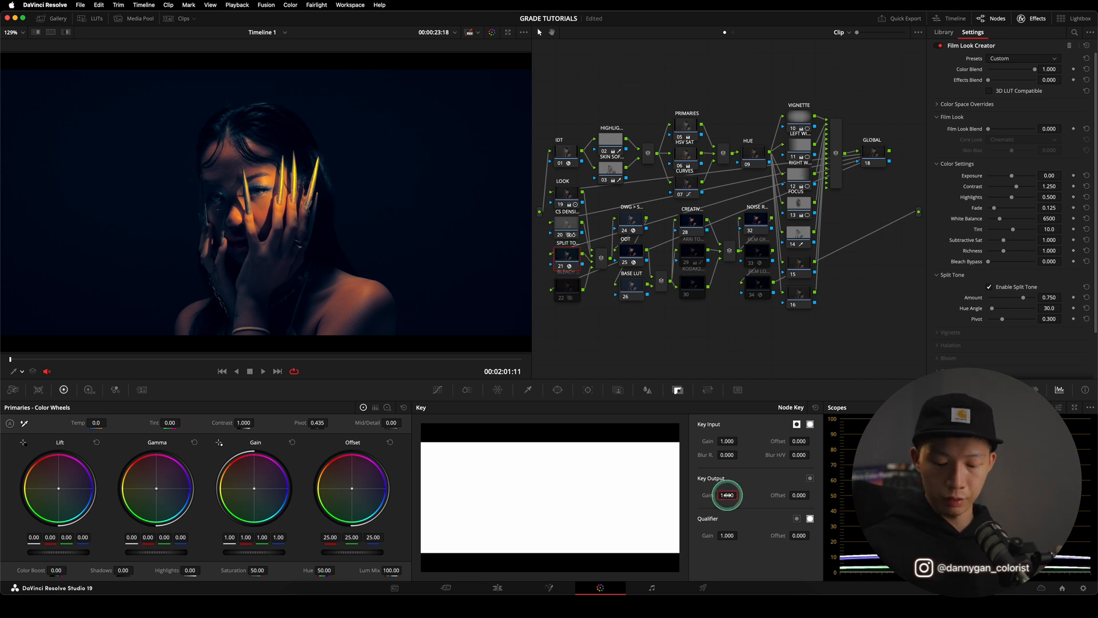
{"action": "type", "text": "0.5"}
{"action": "key", "text": "Return"}
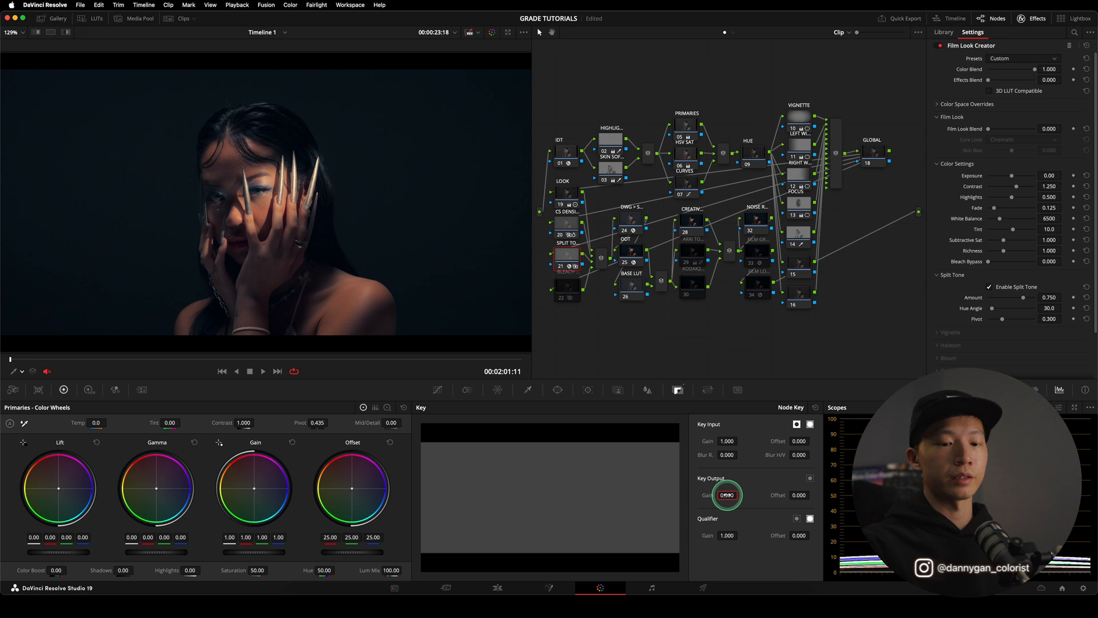
Step: Compare the image with and without the SPLIT TONE node, then leave the node disabled
{"action": "key", "text": "super+d"}
{"action": "key", "text": "super+d"}
{"action": "key", "text": "super+d"}
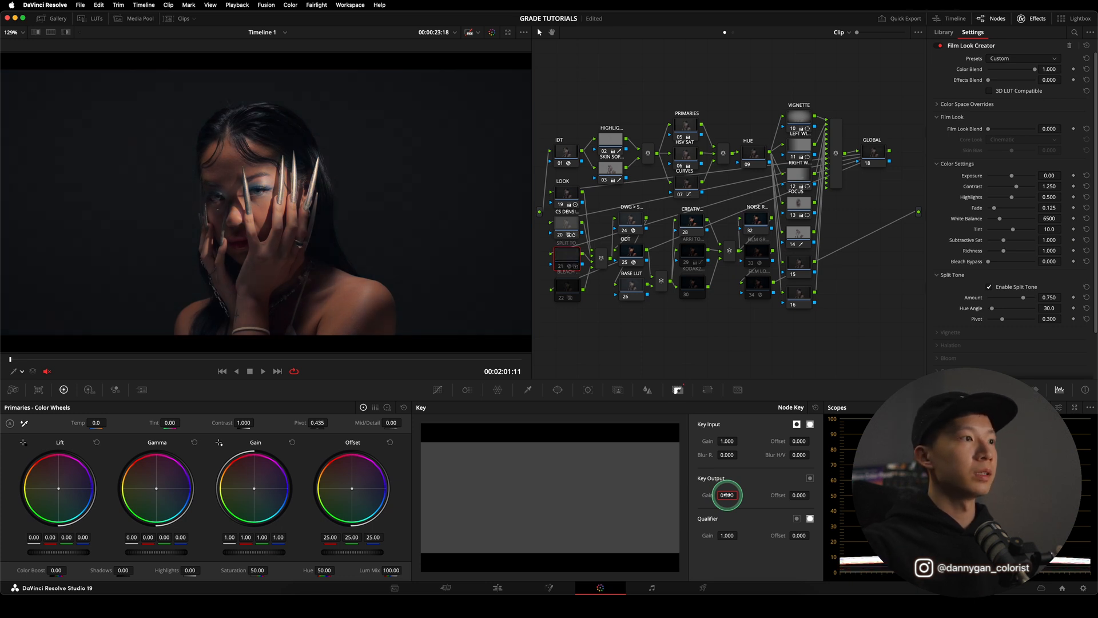
{"action": "key", "text": "super+d"}
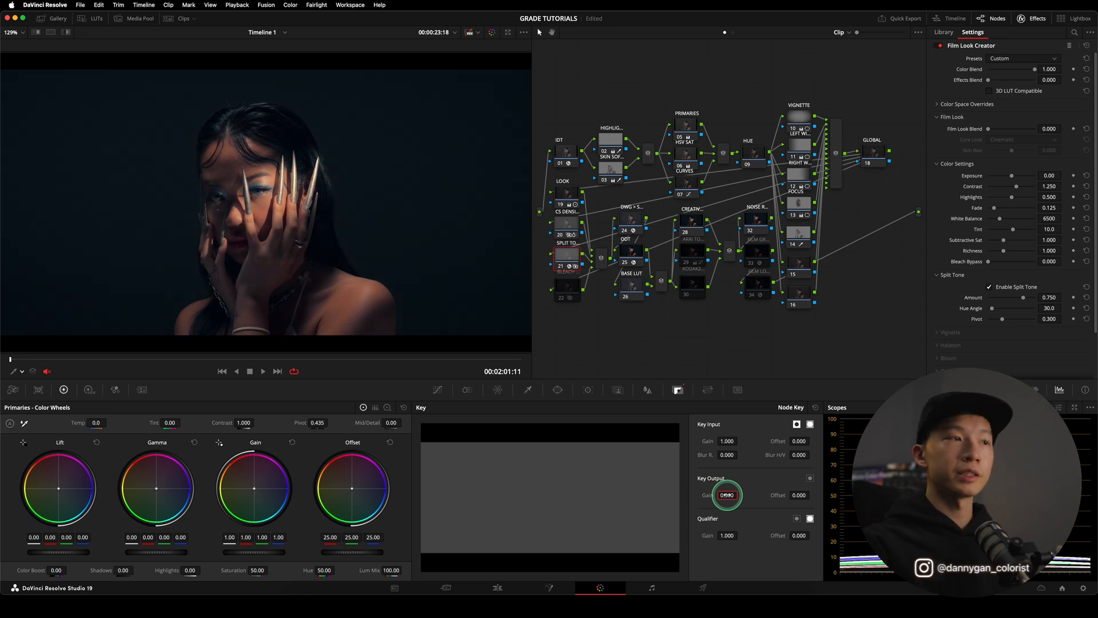
{"action": "key", "text": "super+d"}
{"action": "key", "text": "super+d"}
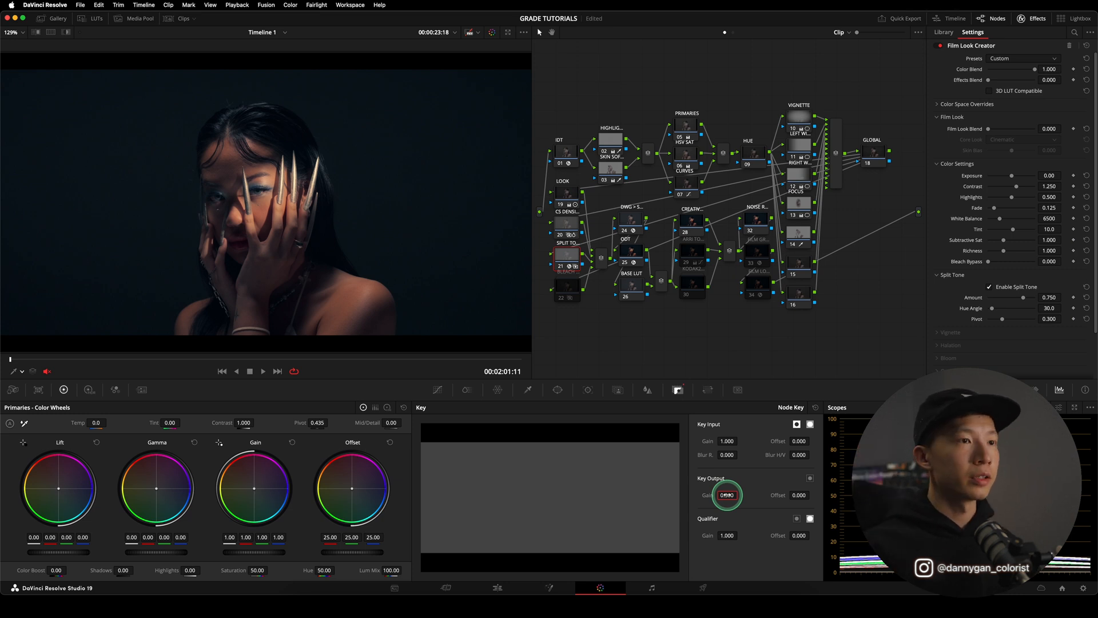
{"action": "left_click", "coordinate": [569, 247]}
{"action": "key", "text": "super+d"}
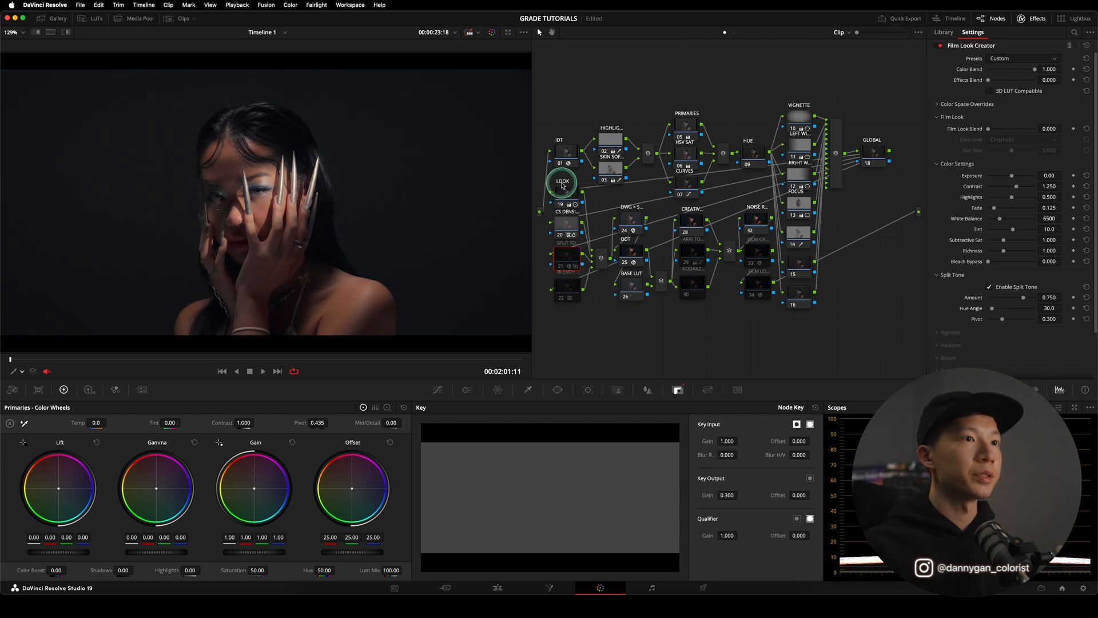
Step: Enable the BLEACH node 22 and keep it selected for adjustment
{"action": "left_click", "coordinate": [565, 181]}
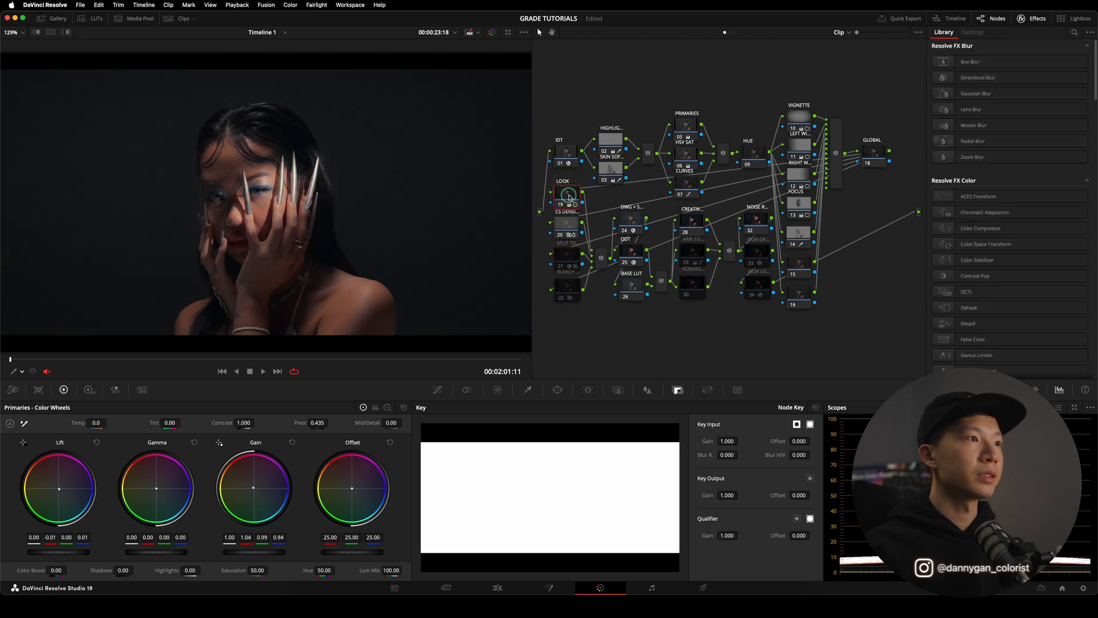
{"action": "left_click", "coordinate": [570, 289]}
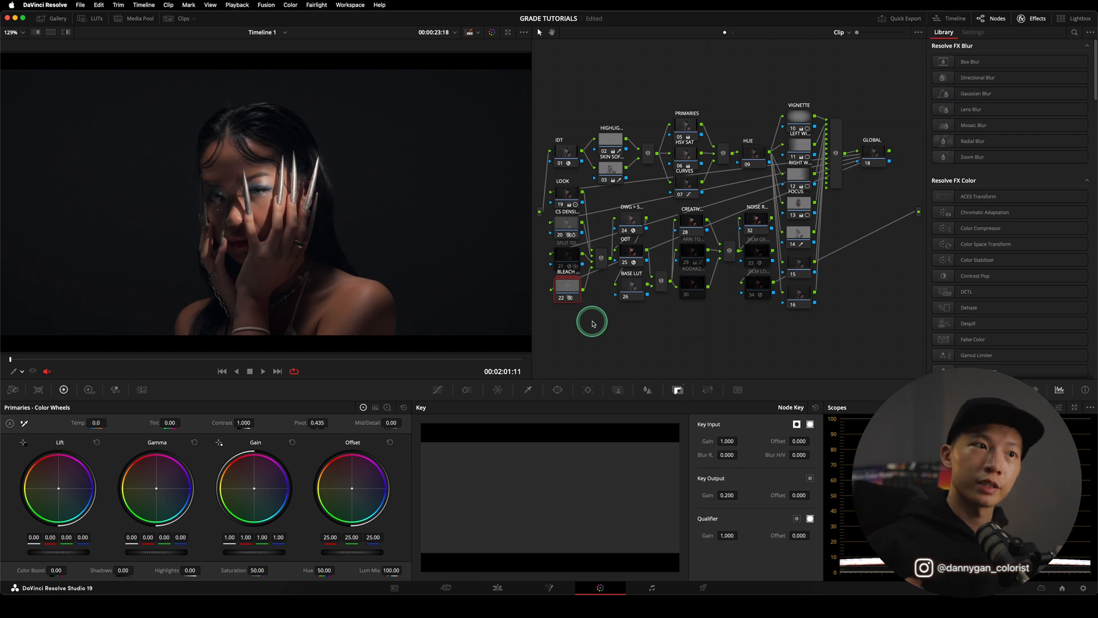
{"action": "left_click", "coordinate": [567, 290]}
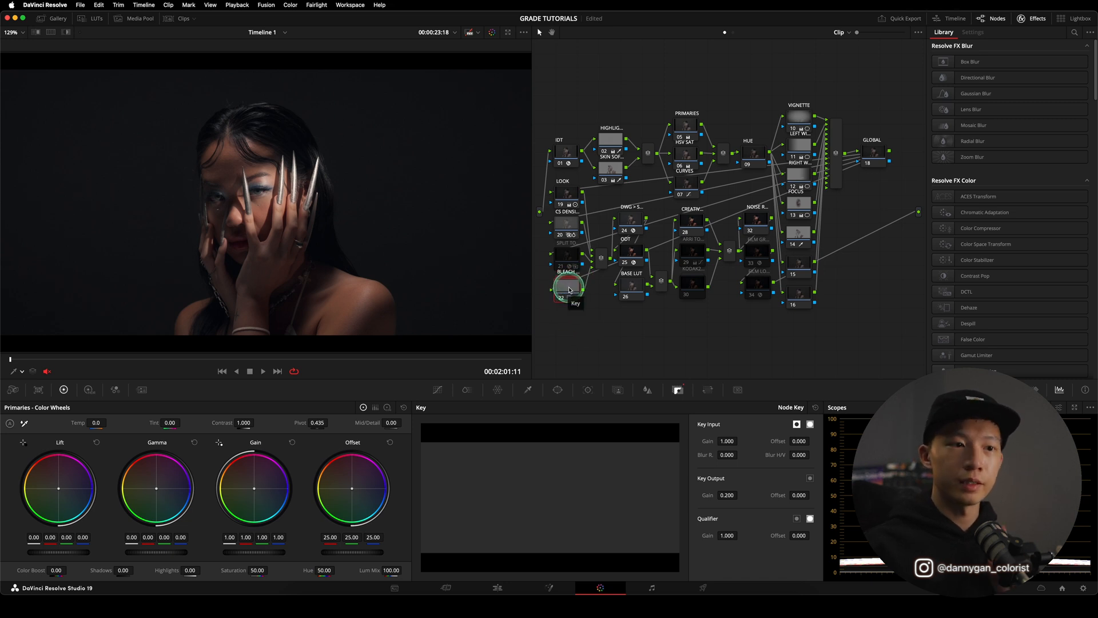
Step: Try the BLEACH node at full strength with a key output gain of 1.0 and save the project
{"action": "double_click", "coordinate": [708, 496]}
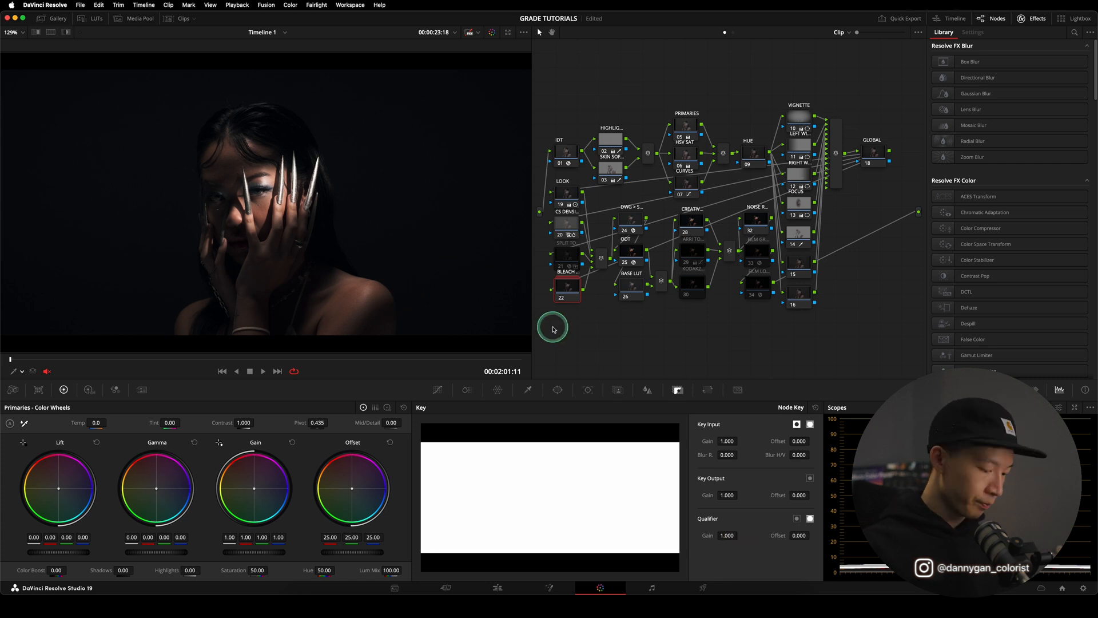
{"action": "key", "text": "super+s"}
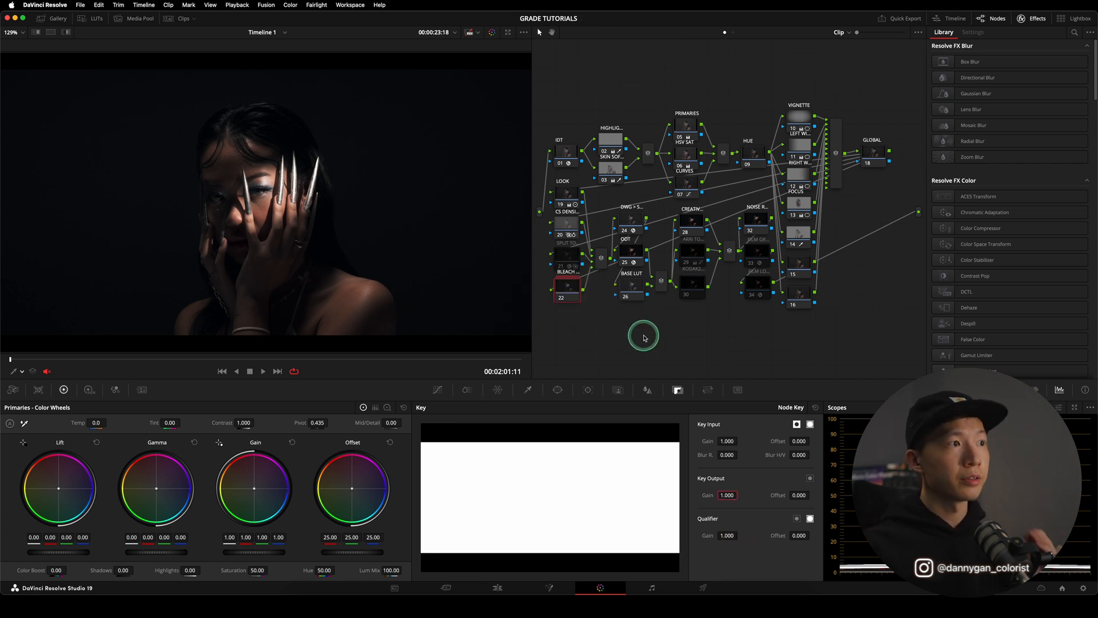
{"action": "left_click", "coordinate": [726, 495]}
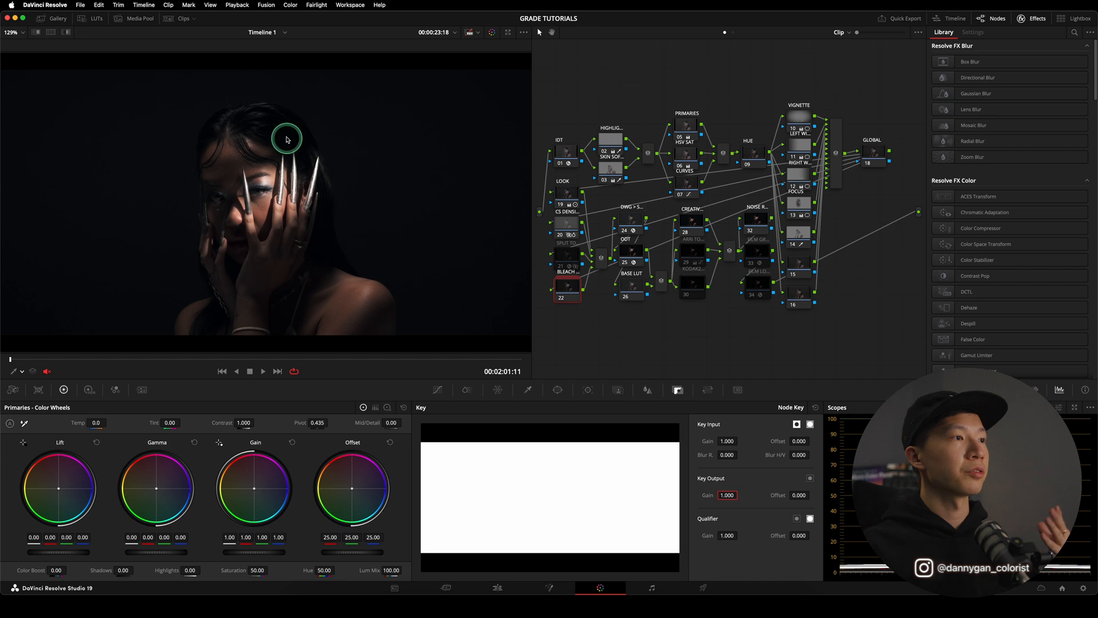
Step: Try lifting the black point of the custom curve on the CURVES node 07
{"action": "left_click", "coordinate": [686, 182]}
{"action": "left_click", "coordinate": [442, 389]}
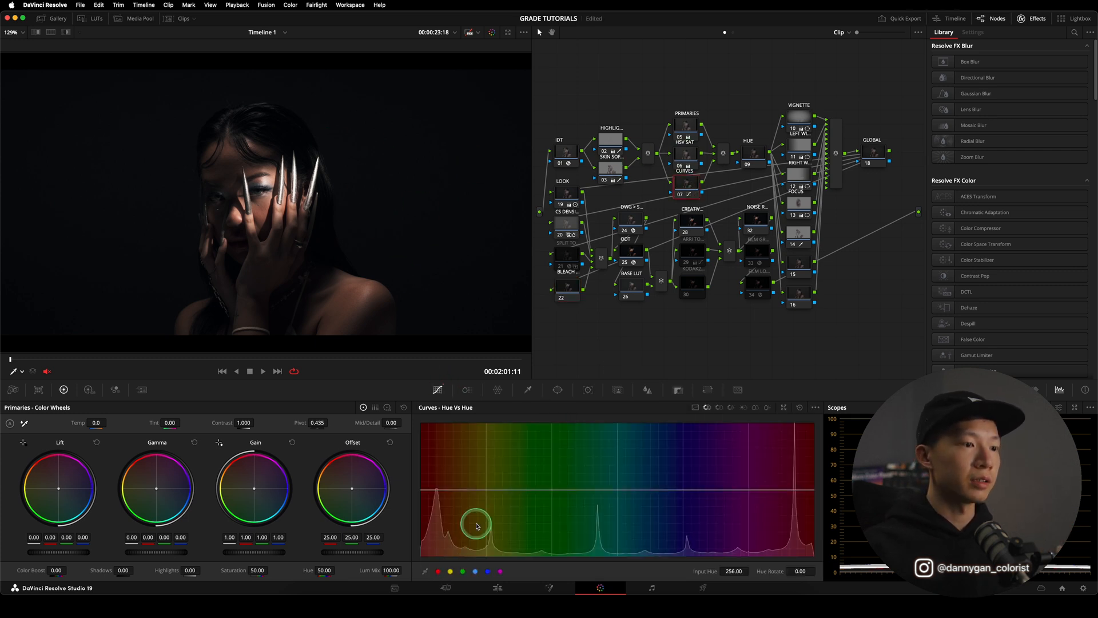
{"action": "left_click", "coordinate": [696, 407]}
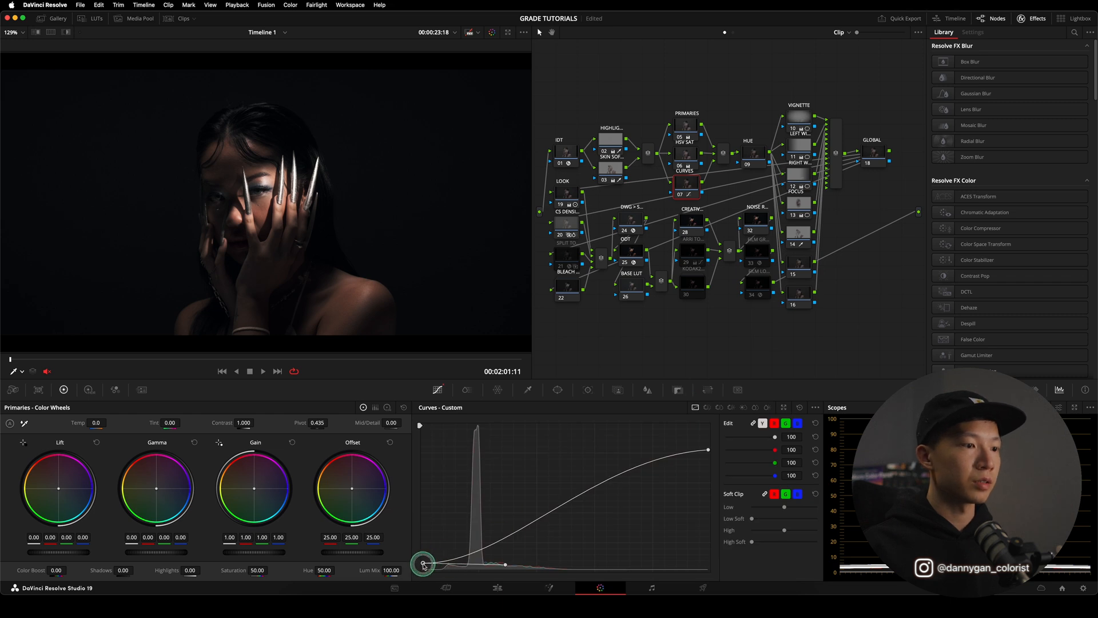
{"action": "left_click_drag", "start_coordinate": [423, 563], "coordinate": [426, 556]}
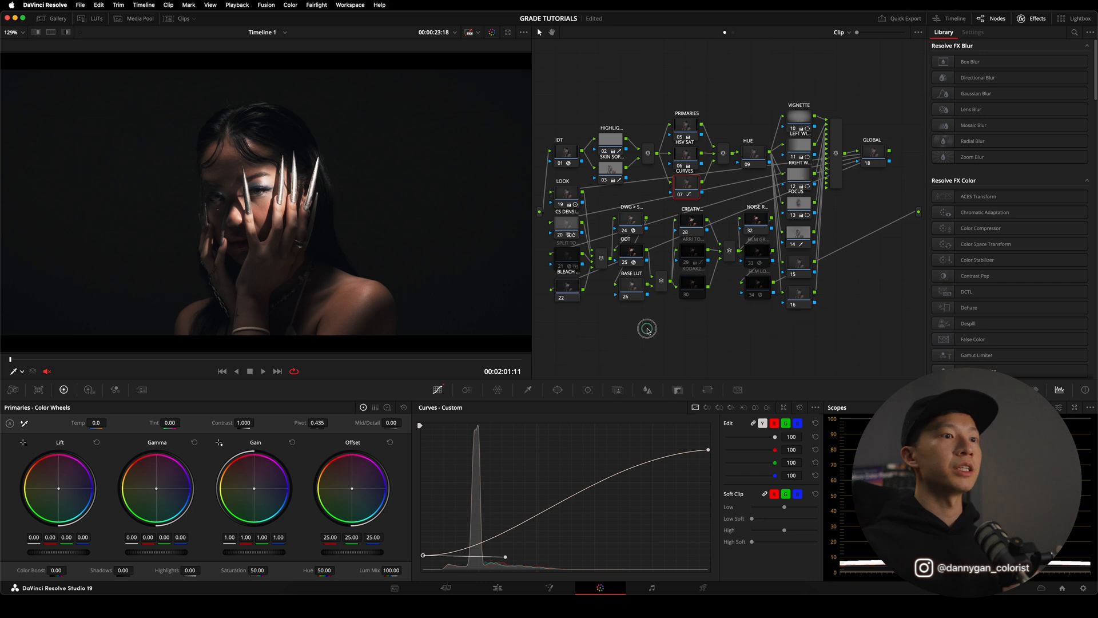
Step: Undo the lifted curve black point and the full-strength BLEACH node gain
{"action": "left_click", "coordinate": [577, 289]}
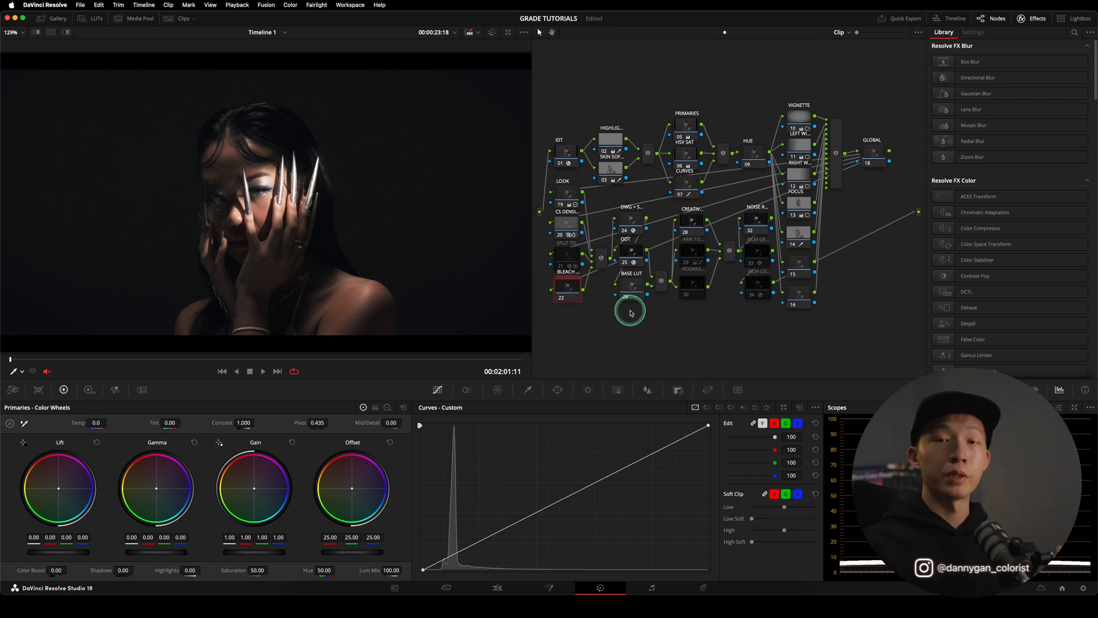
{"action": "key", "text": "super+z"}
{"action": "key", "text": "super+z"}
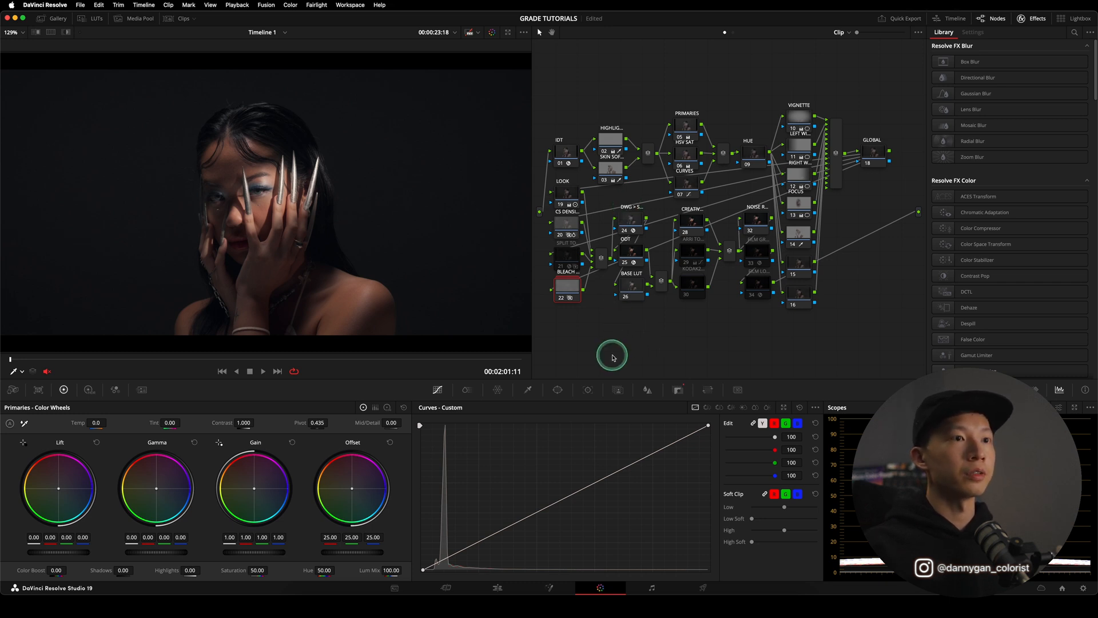
Step: Examine the color space transform settings of the ODT node 25 and look at the BASE LUT node 26
{"action": "left_click", "coordinate": [632, 222]}
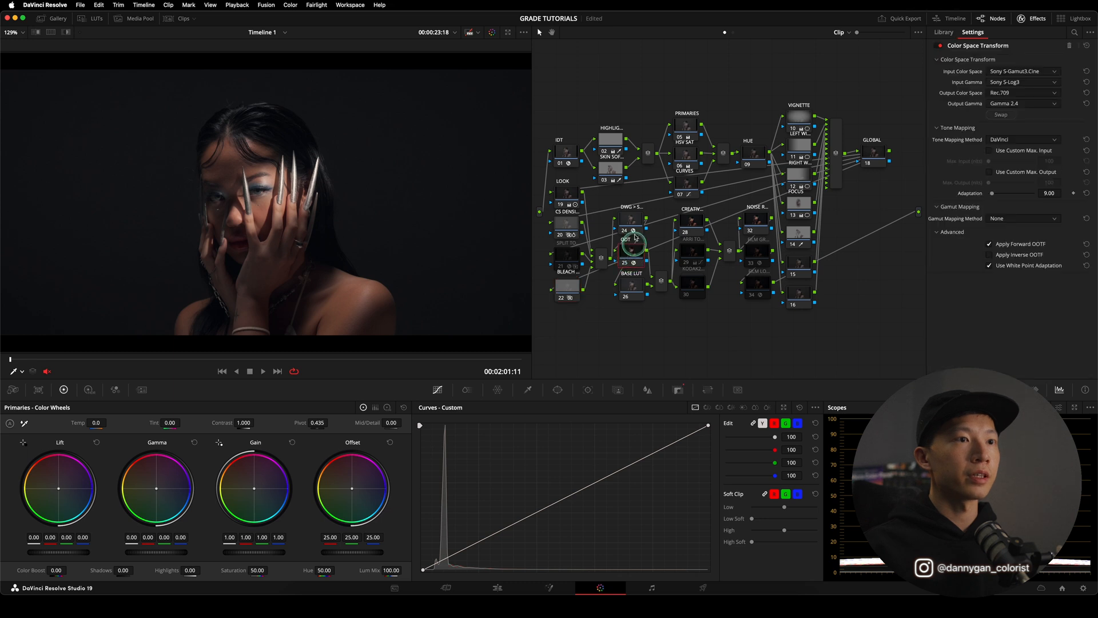
{"action": "left_click", "coordinate": [633, 261]}
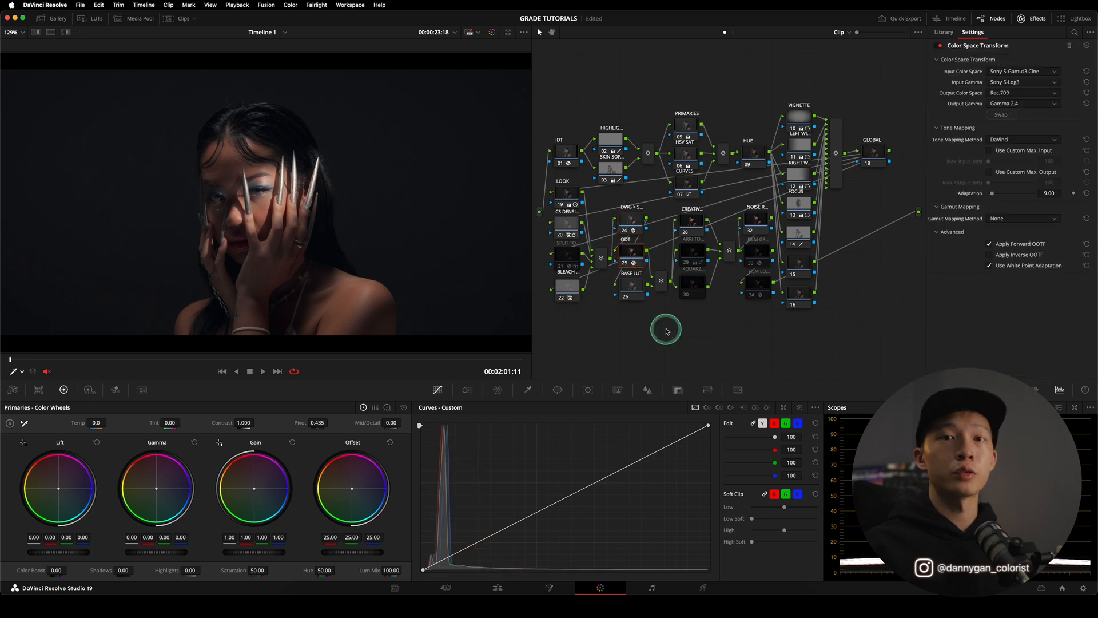
{"action": "left_click", "coordinate": [630, 284]}
{"action": "left_click", "coordinate": [630, 285]}
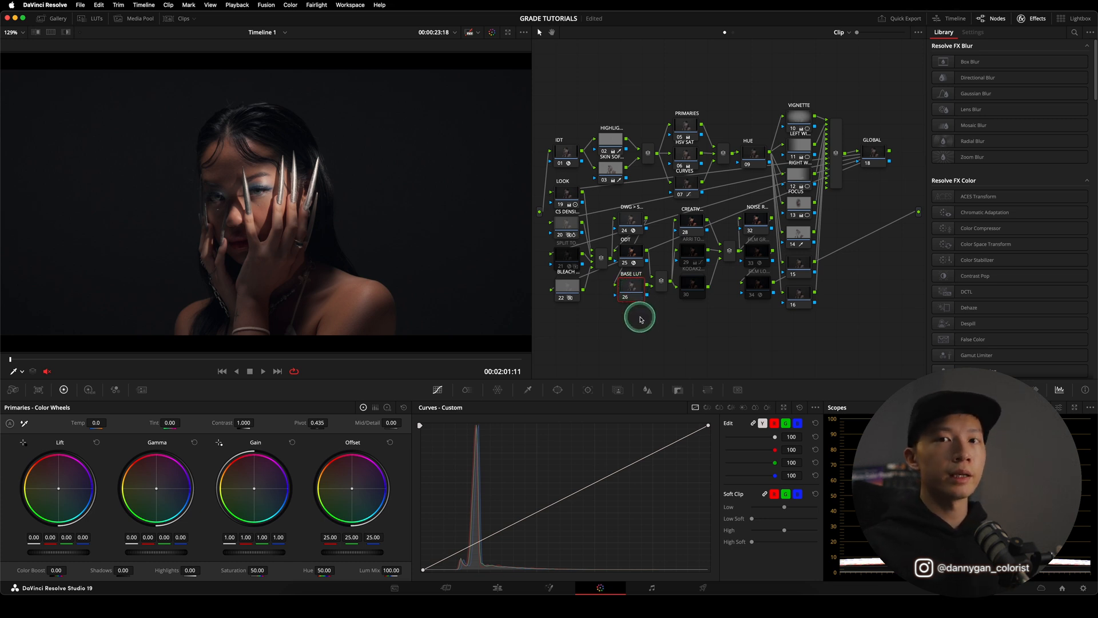
{"action": "left_click", "coordinate": [633, 257]}
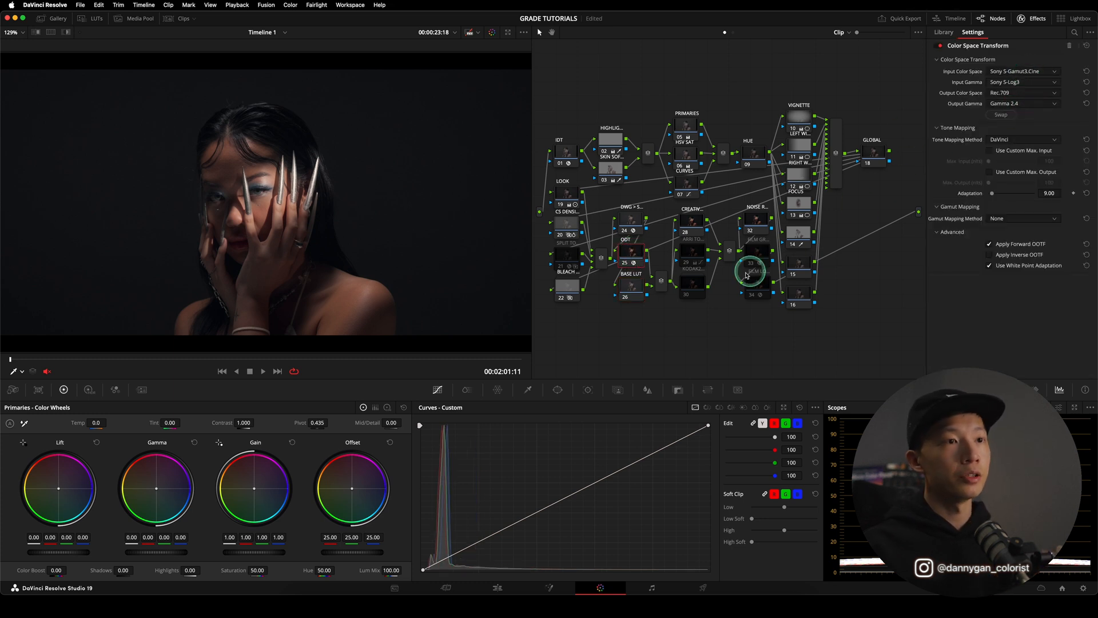
{"action": "left_click", "coordinate": [628, 290]}
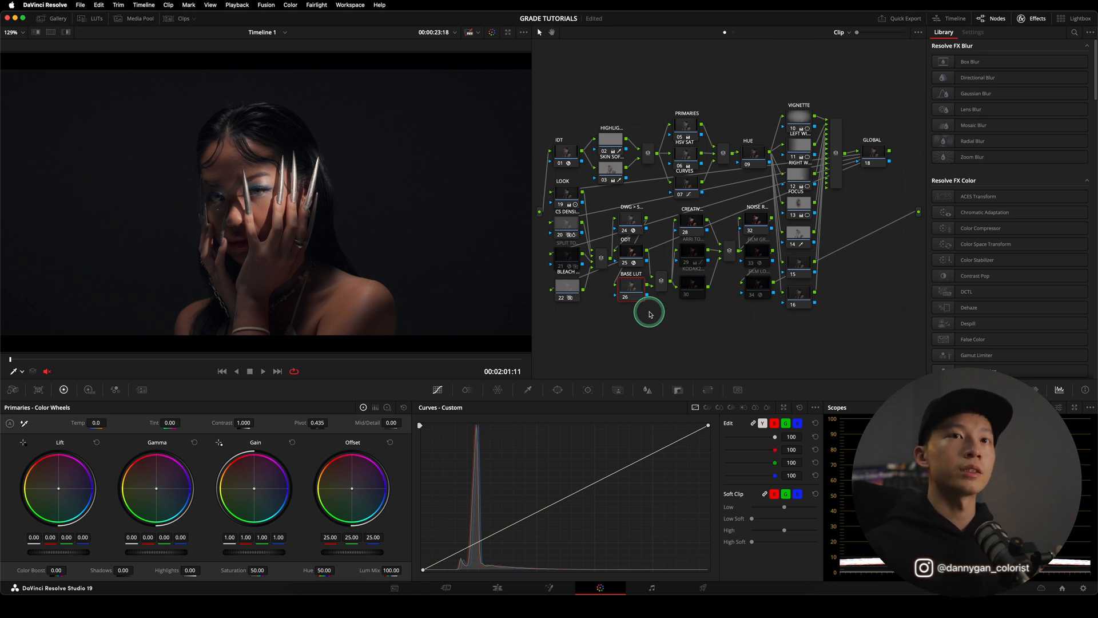
Step: Compare the image with the ODT node 25 disabled and enabled while the BASE LUT node is selected
{"action": "left_click", "coordinate": [631, 252]}
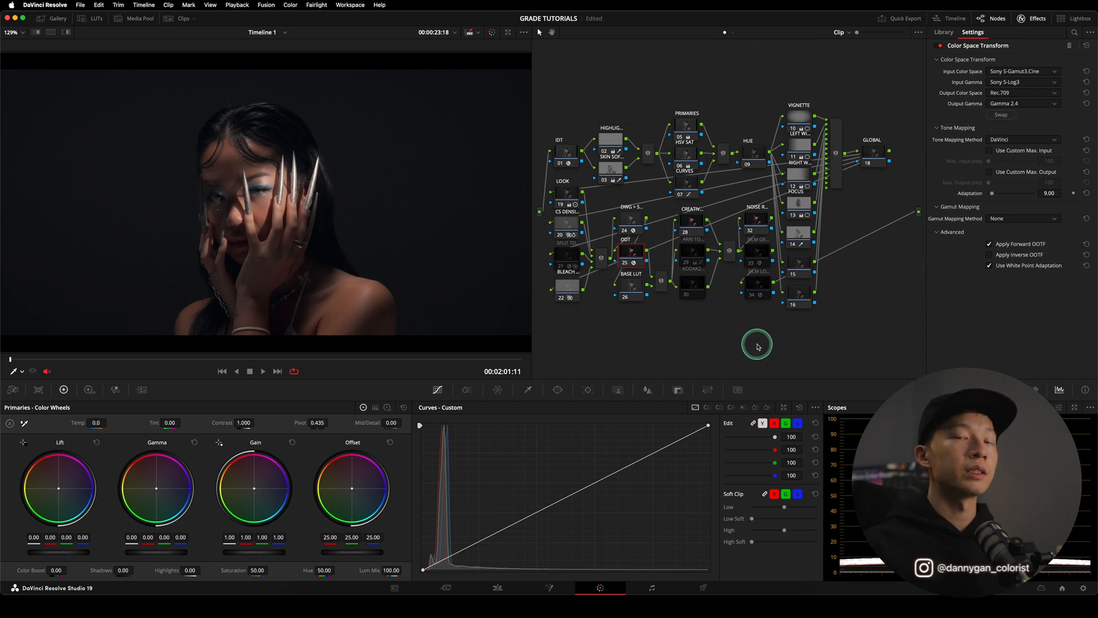
{"action": "left_click", "coordinate": [631, 284]}
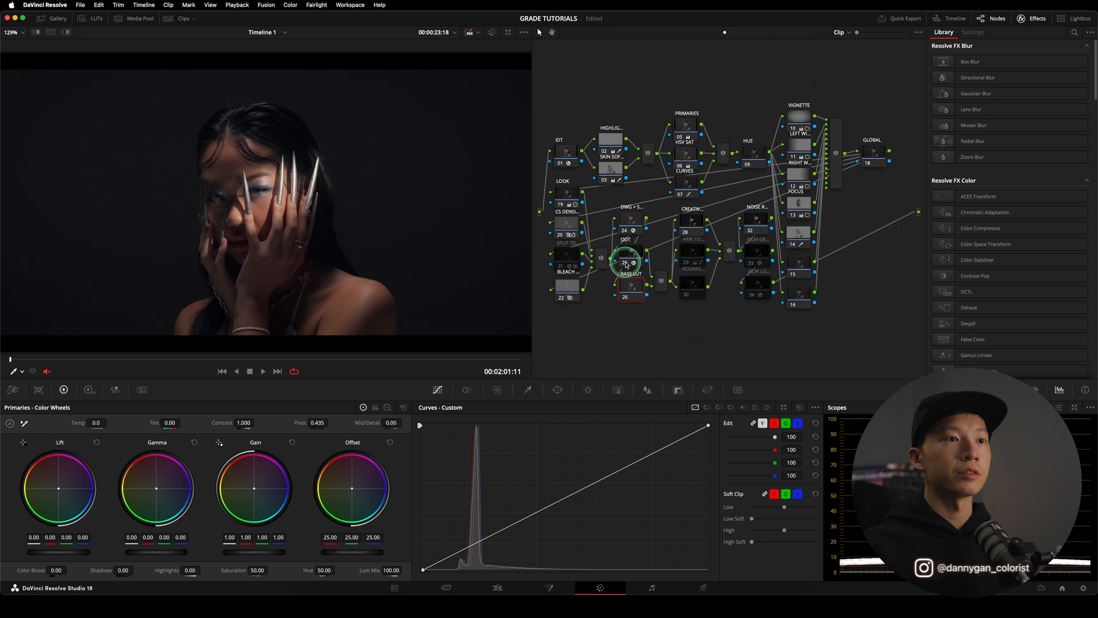
{"action": "left_click", "coordinate": [625, 264]}
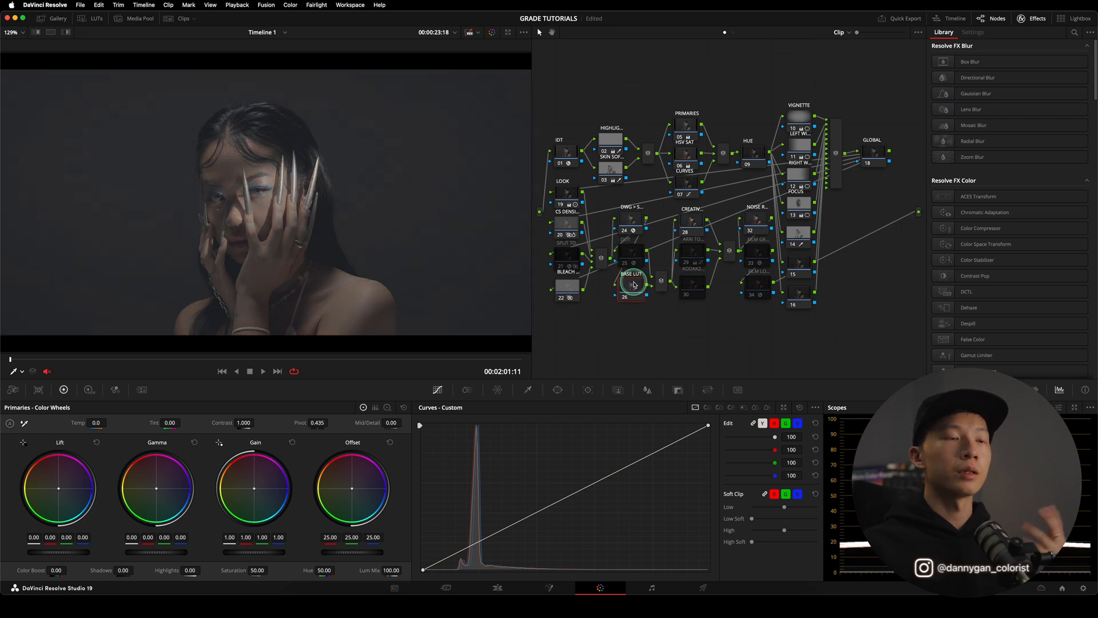
{"action": "left_click", "coordinate": [625, 262]}
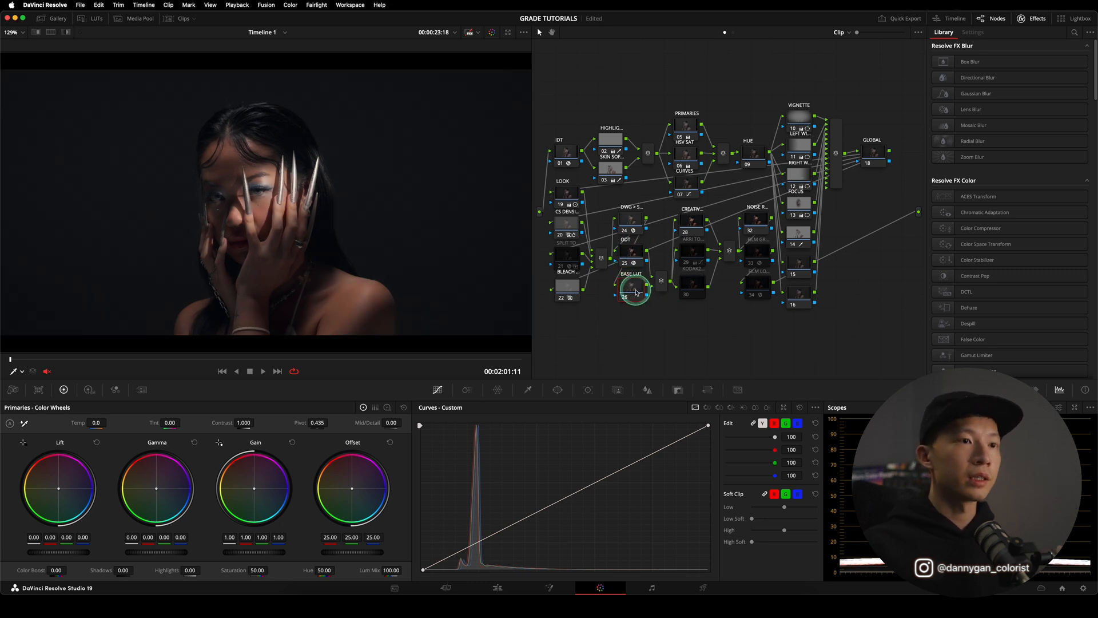
Step: Review the output transform nodes 24 to 26 and the ODT node's Sony S-Log3 to Rec.709 Gamma 2.4 conversion
{"action": "left_click_drag", "start_coordinate": [655, 320], "coordinate": [618, 196]}
{"action": "left_click", "coordinate": [687, 320]}
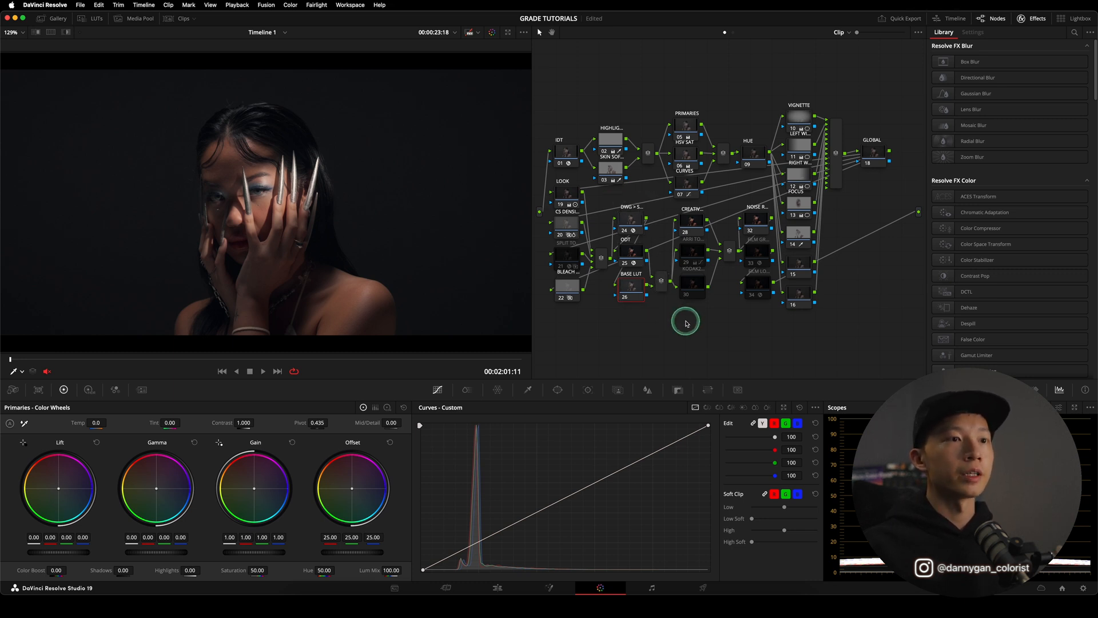
{"action": "left_click", "coordinate": [632, 252]}
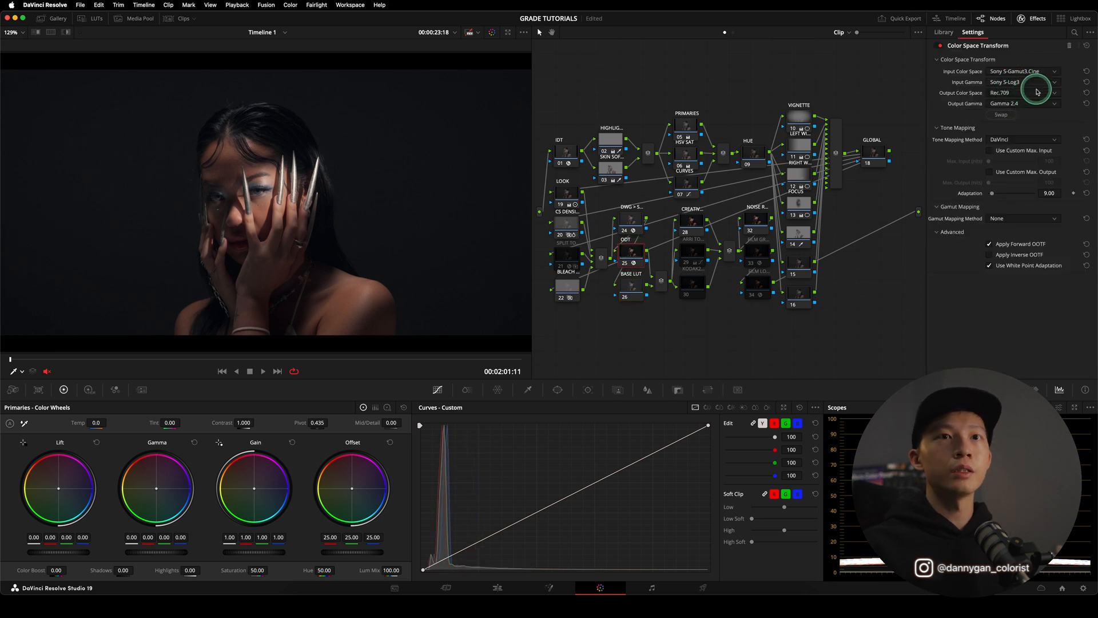
{"action": "left_click_drag", "start_coordinate": [681, 324], "coordinate": [777, 217]}
{"action": "left_click", "coordinate": [750, 316]}
Step: Select the creative node 28 and open the Visionary Colour LUTs folder in the LUT browser
{"action": "left_click", "coordinate": [694, 221]}
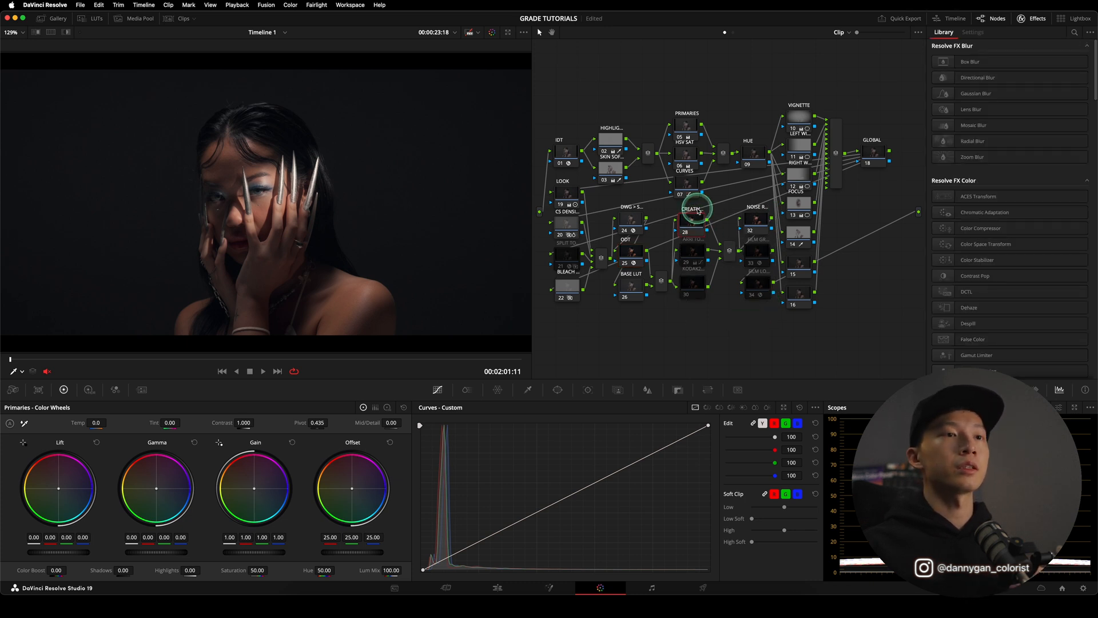
{"action": "left_click_drag", "start_coordinate": [532, 51], "coordinate": [400, 74]}
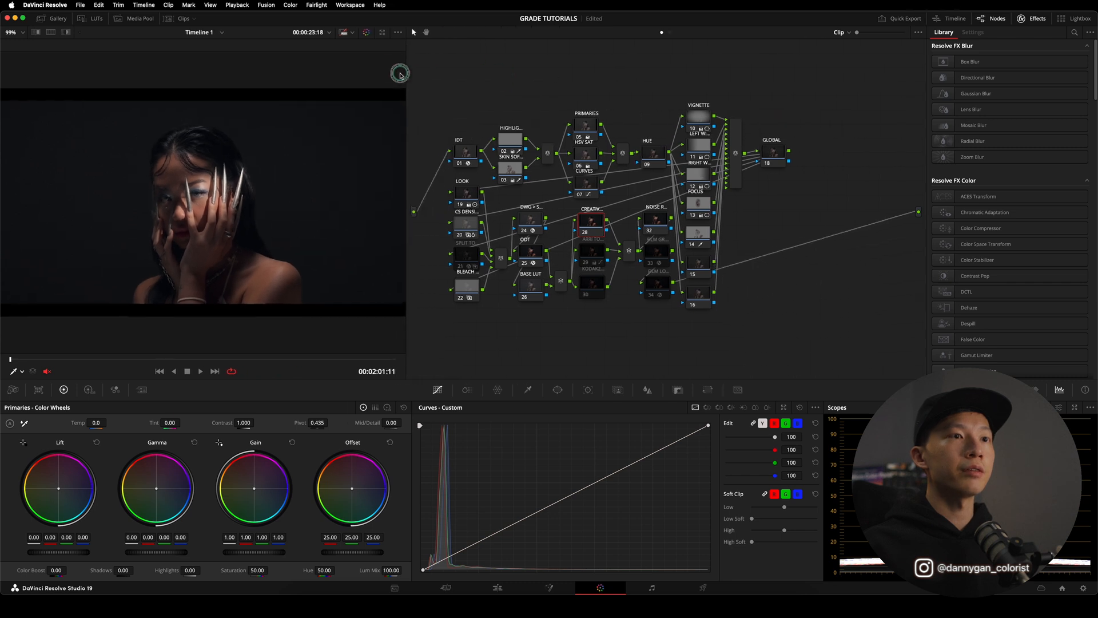
{"action": "left_click_drag", "start_coordinate": [881, 33], "coordinate": [857, 43]}
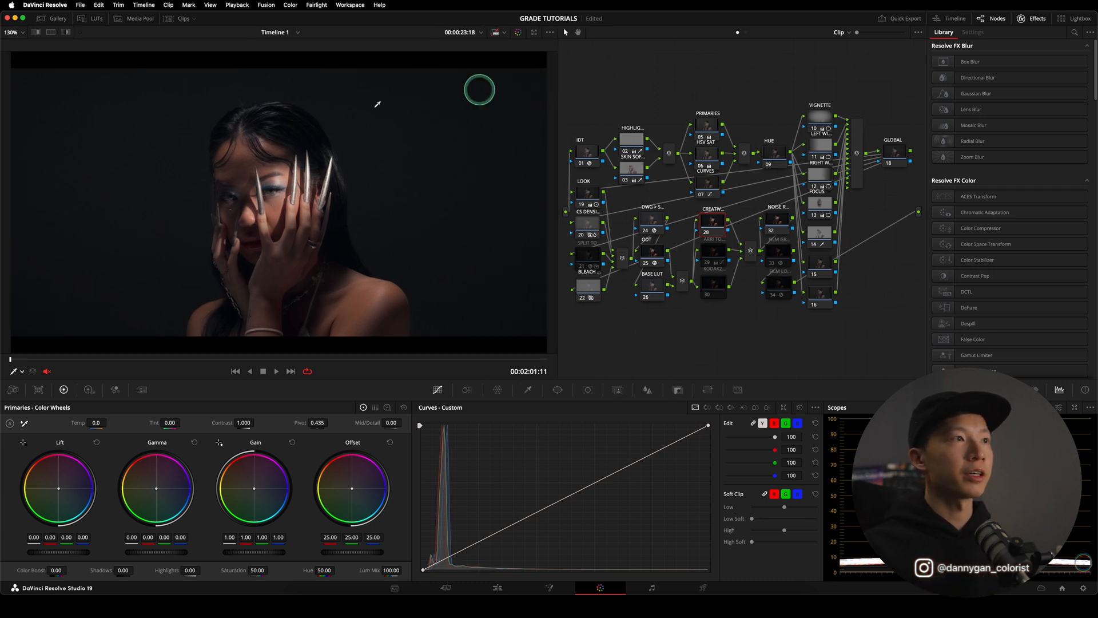
{"action": "left_click", "coordinate": [94, 18]}
{"action": "scroll", "coordinate": [48, 275], "scroll_direction": "down", "scroll_amount": 5}
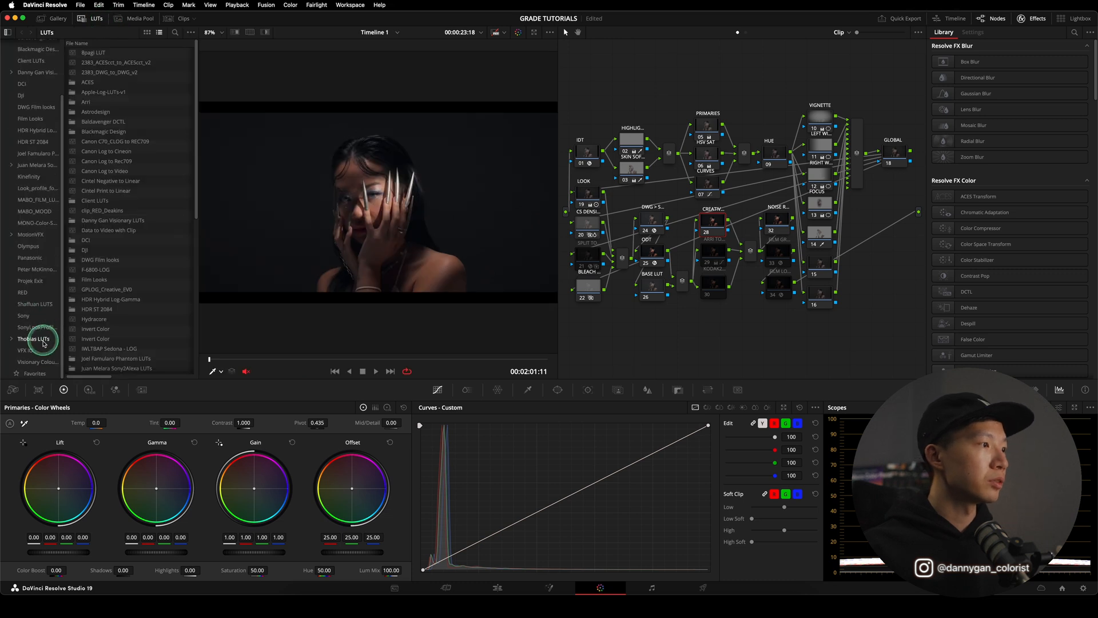
{"action": "left_click", "coordinate": [36, 362]}
{"action": "scroll", "coordinate": [161, 258], "scroll_direction": "down", "scroll_amount": 3}
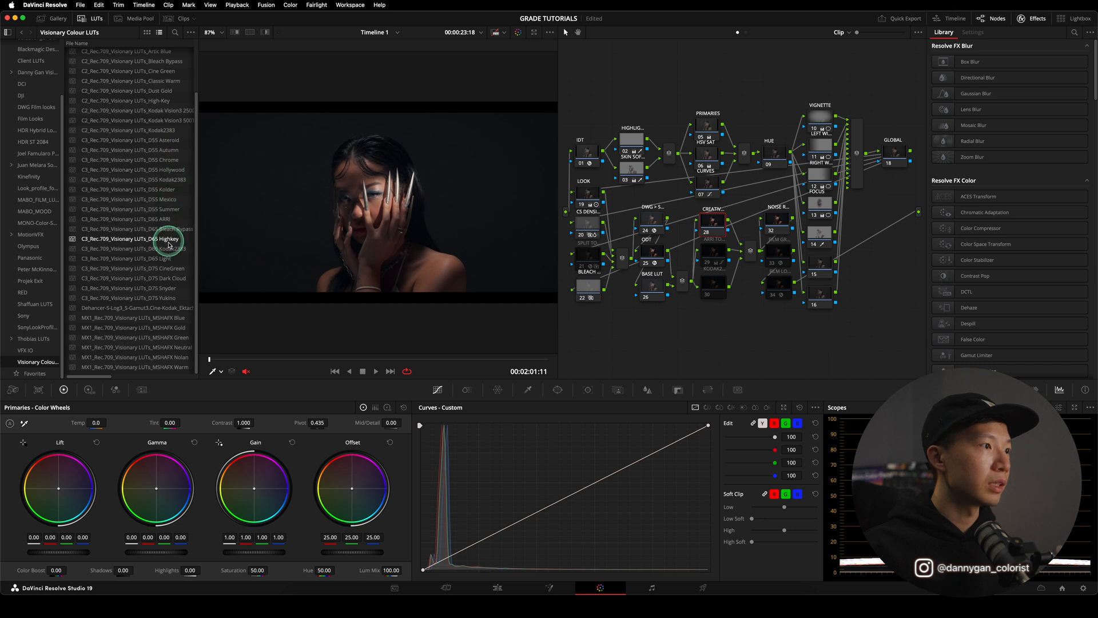
Step: Try the C3_Rec.709_Visionary LUTs_D75 Yukino LUT on the creative node 28 and compare it on and off in full screen
{"action": "double_click", "coordinate": [164, 300]}
{"action": "left_click", "coordinate": [550, 376]}
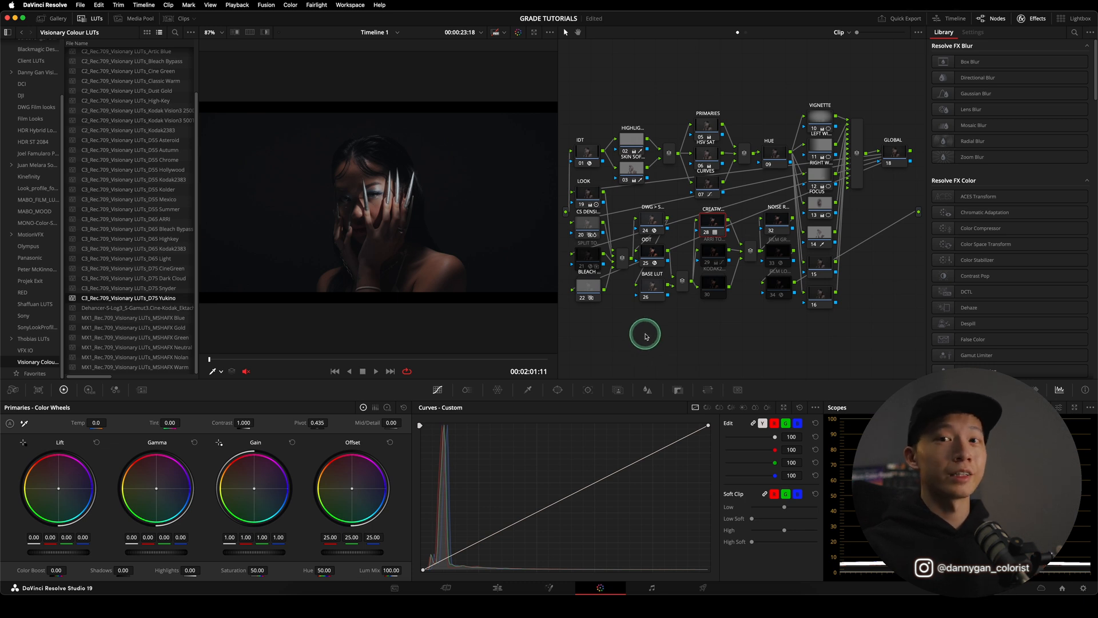
{"action": "key", "text": "super+d"}
{"action": "key", "text": "super+f"}
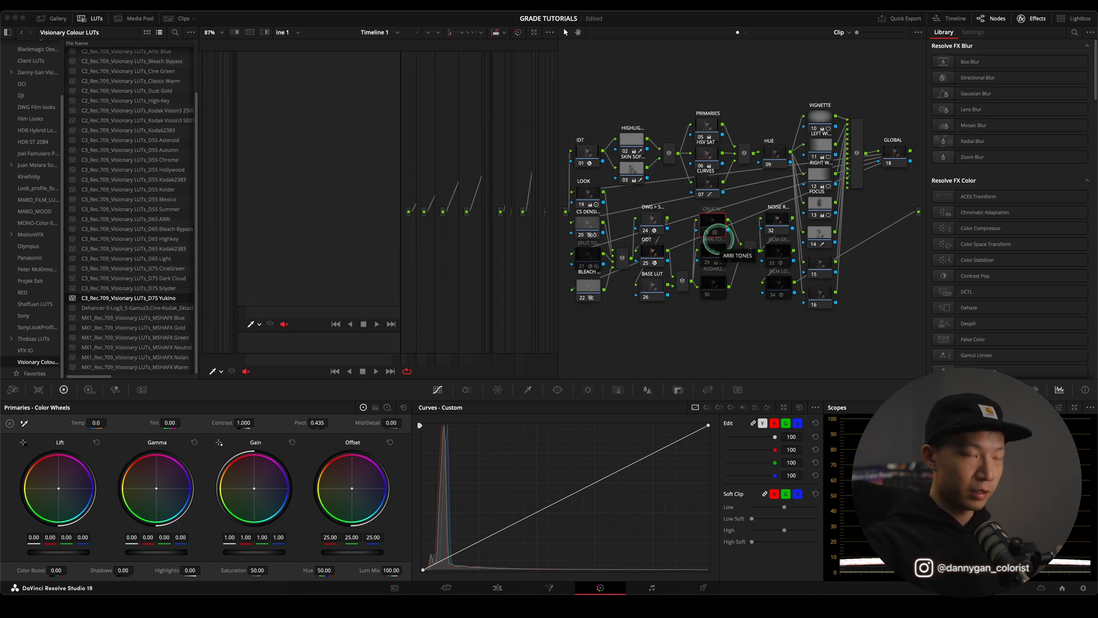
{"action": "key", "text": "super+d"}
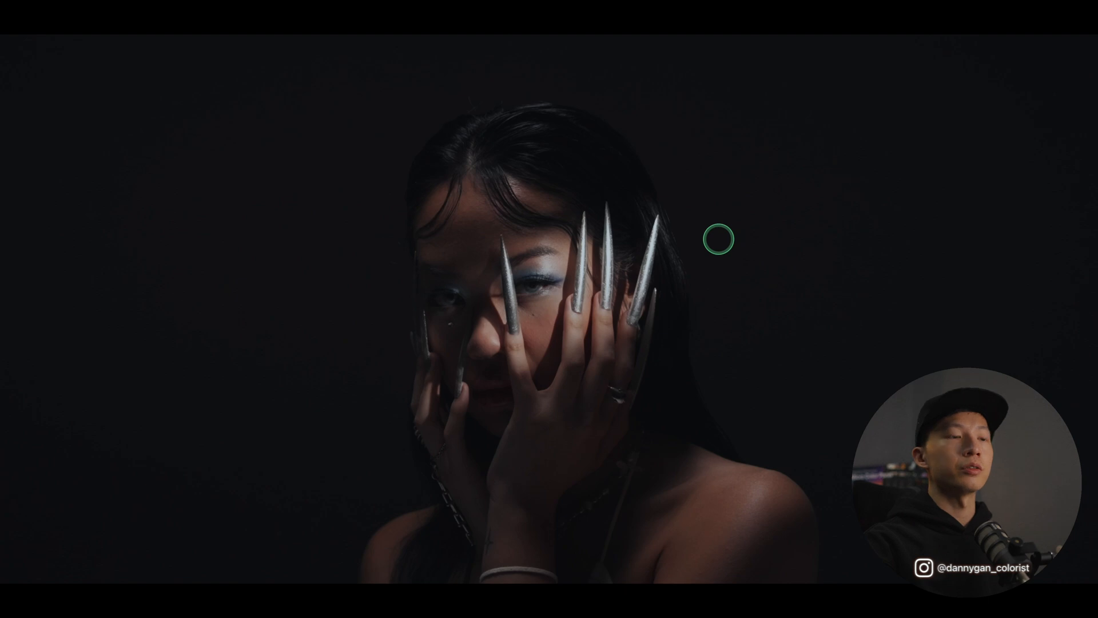
{"action": "key", "text": "super+d"}
{"action": "key", "text": "super+d"}
{"action": "key", "text": "super+d"}
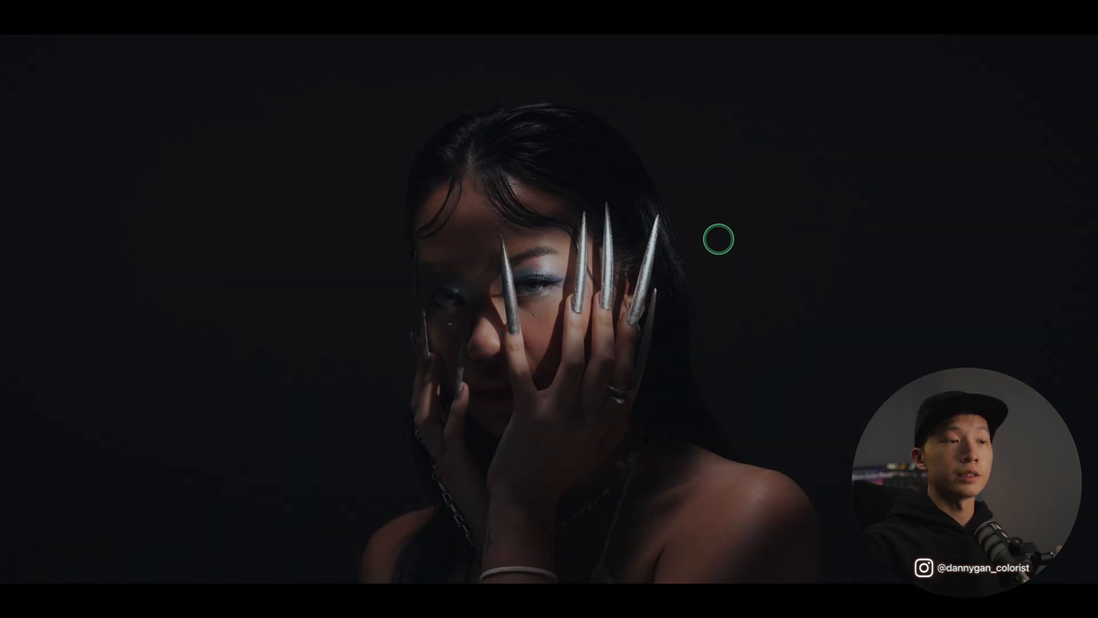
{"action": "key", "text": "super+d"}
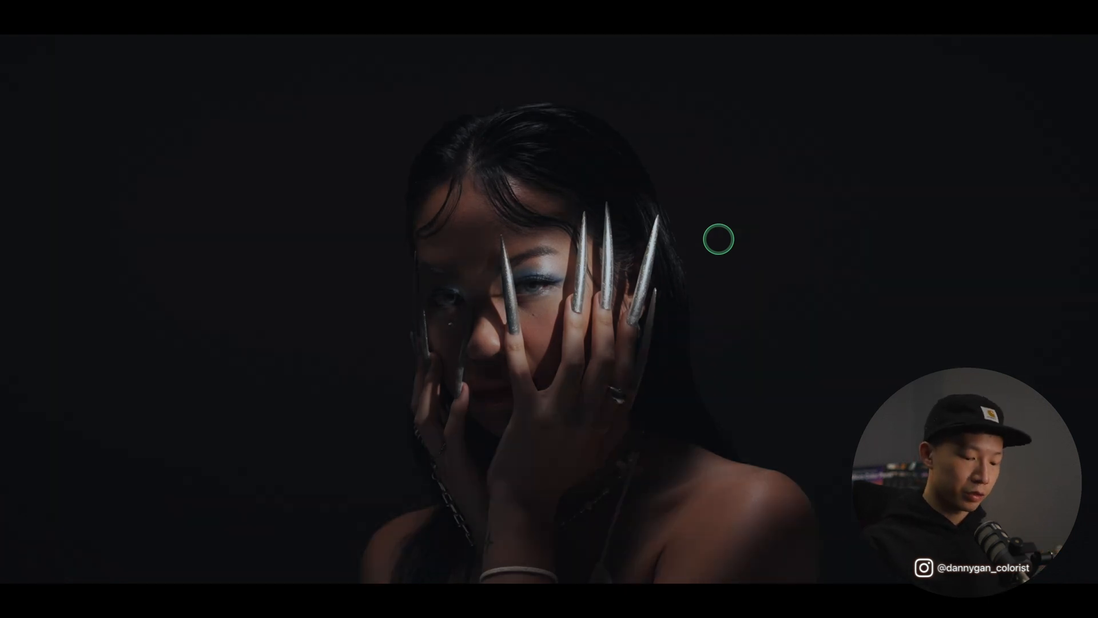
{"action": "key", "text": "Escape"}
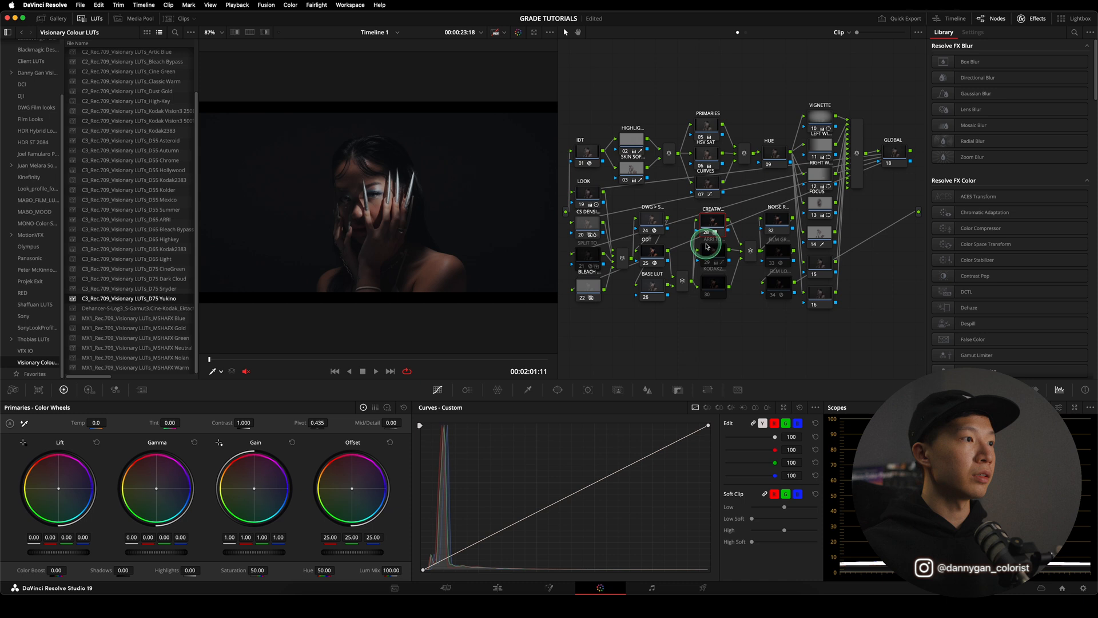
Step: Try the C3_Rec.709_Visionary LUTs_D75 CineGreen LUT on the creative node 28 and view the image full screen
{"action": "left_click", "coordinate": [169, 271]}
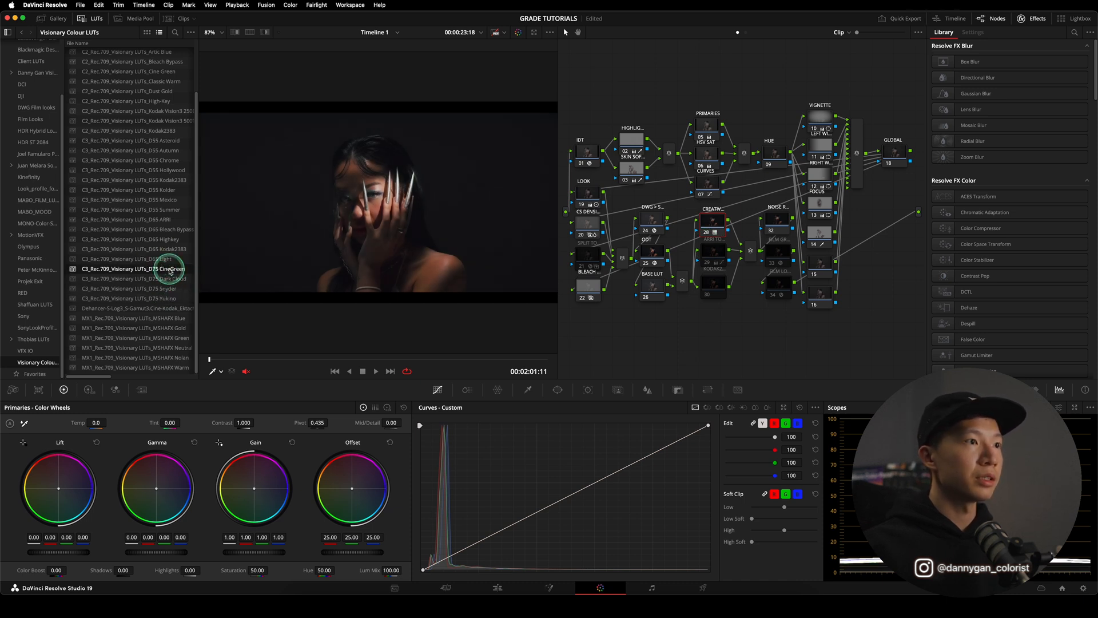
{"action": "key", "text": "super+f"}
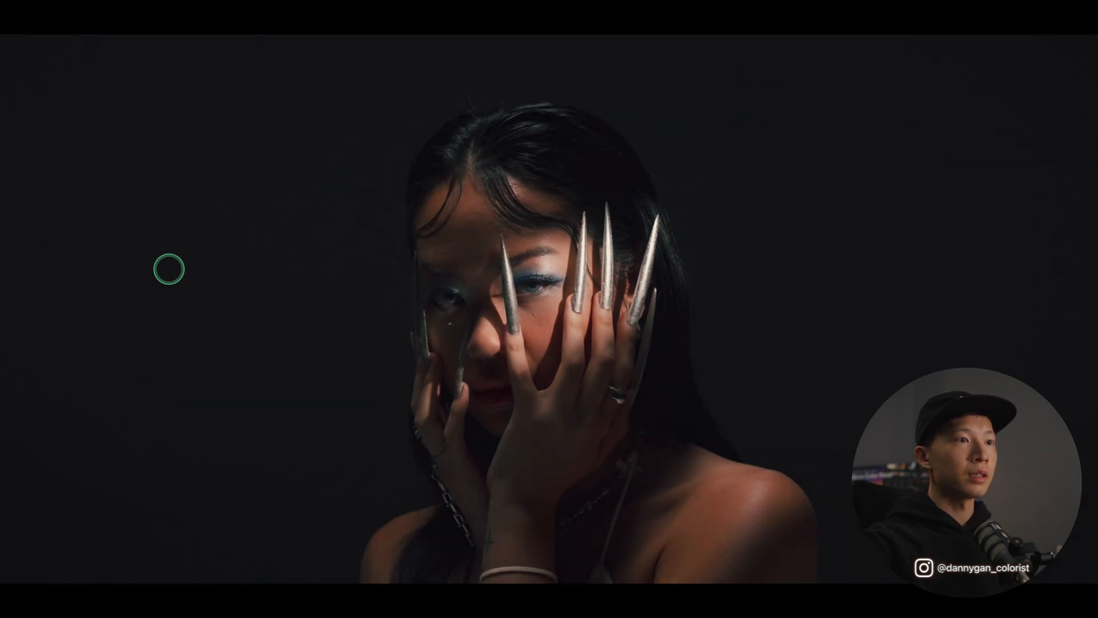
{"action": "key", "text": "super+f"}
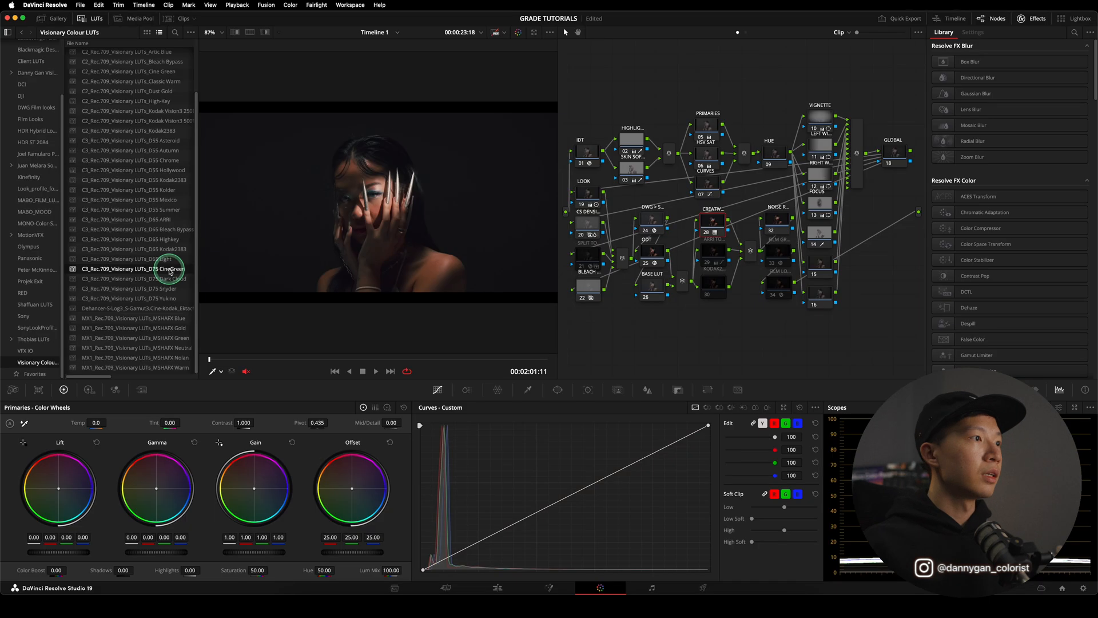
Step: Apply the C3_Rec.709_Visionary LUTs_D55 Hollywood LUT to the creative node 28 and check the image full screen
{"action": "left_click", "coordinate": [172, 172]}
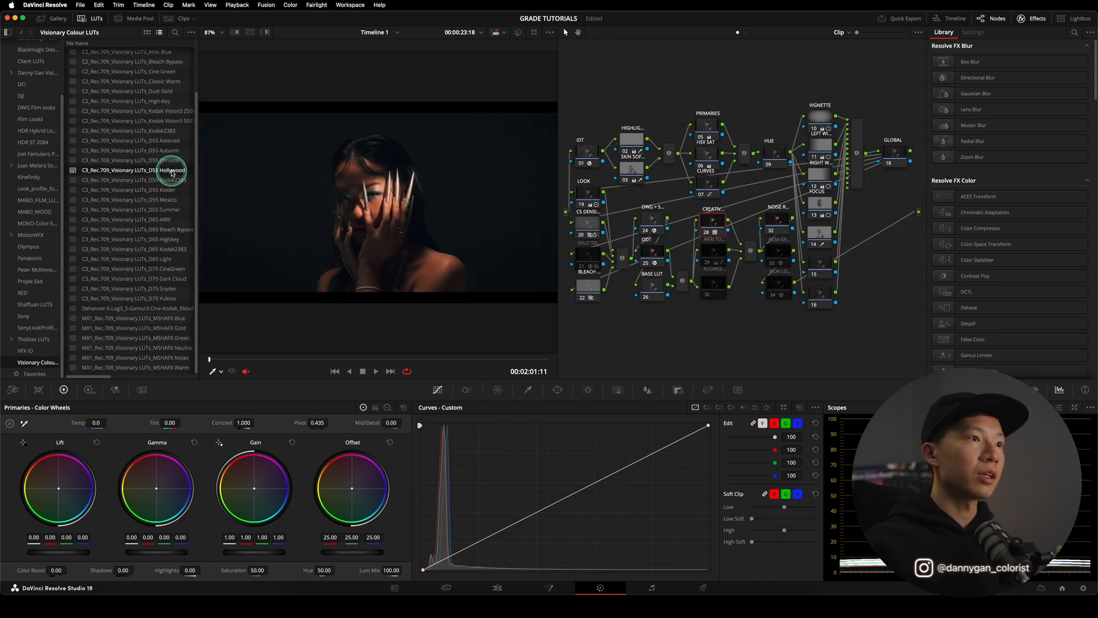
{"action": "key", "text": "super+f"}
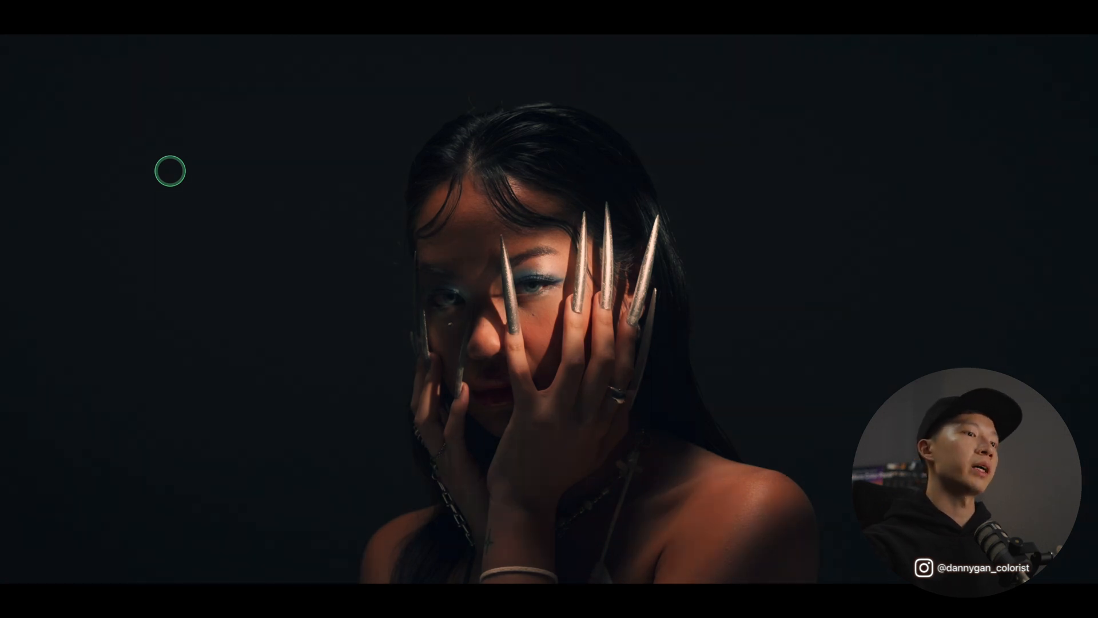
{"action": "key", "text": "Escape"}
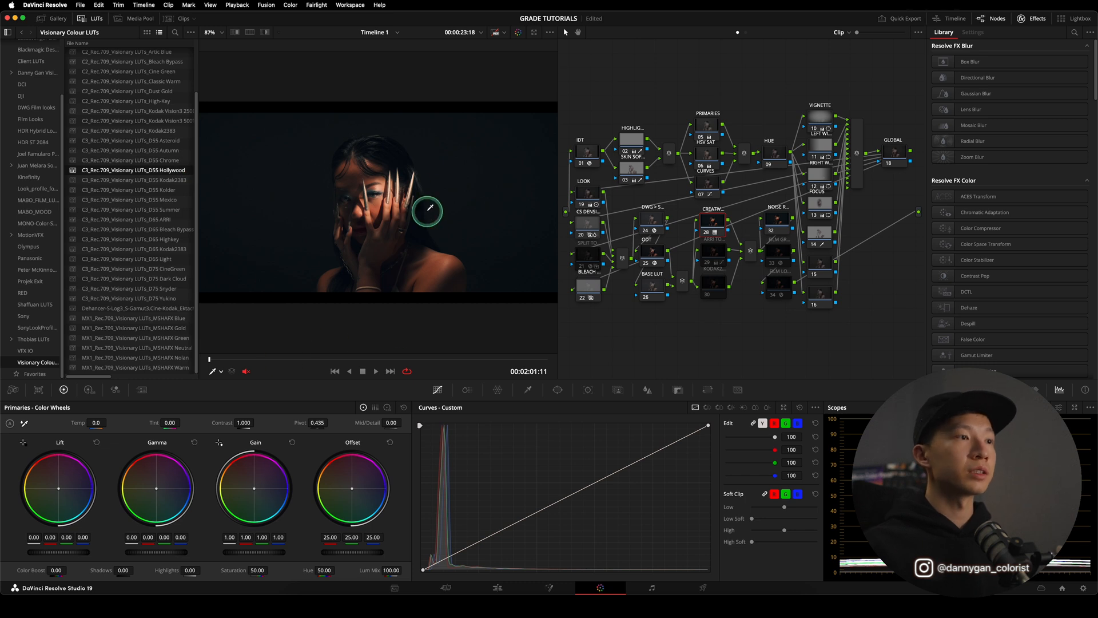
Step: Set the creative node 28's key output gain to 0.500, check the image full screen and close the LUT browser
{"action": "left_click", "coordinate": [679, 390]}
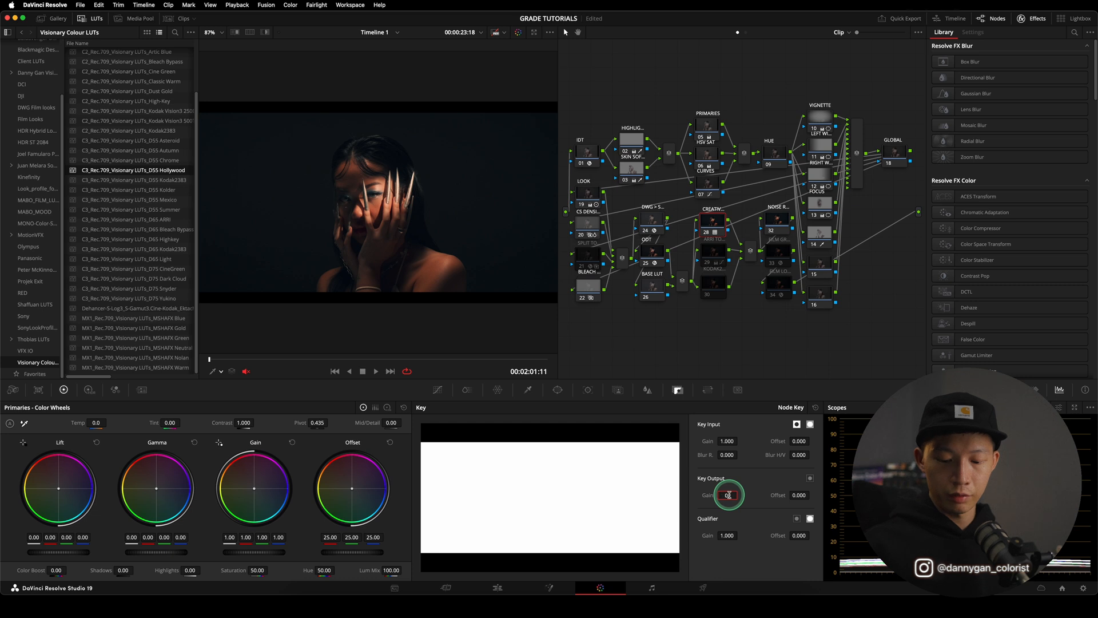
{"action": "key", "text": "Return"}
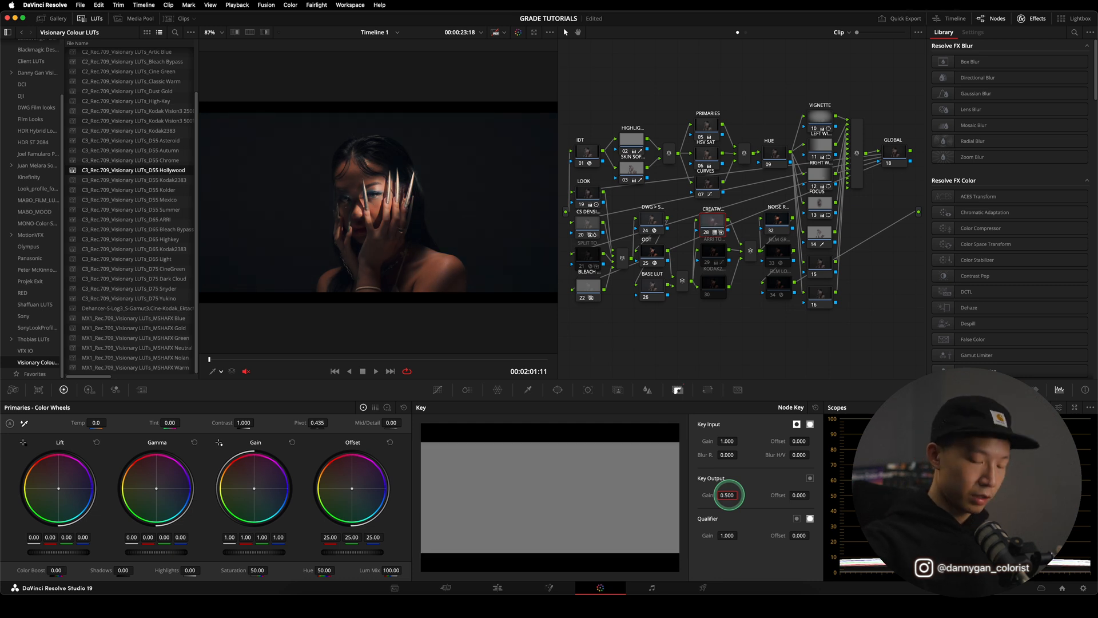
{"action": "key", "text": "super+f"}
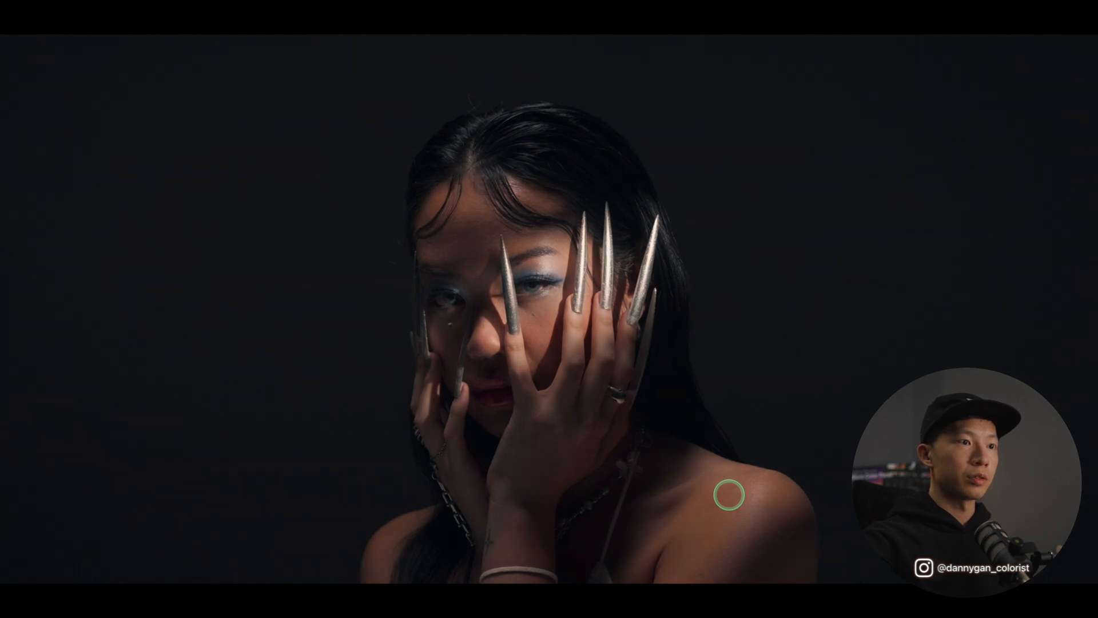
{"action": "key", "text": "super+f"}
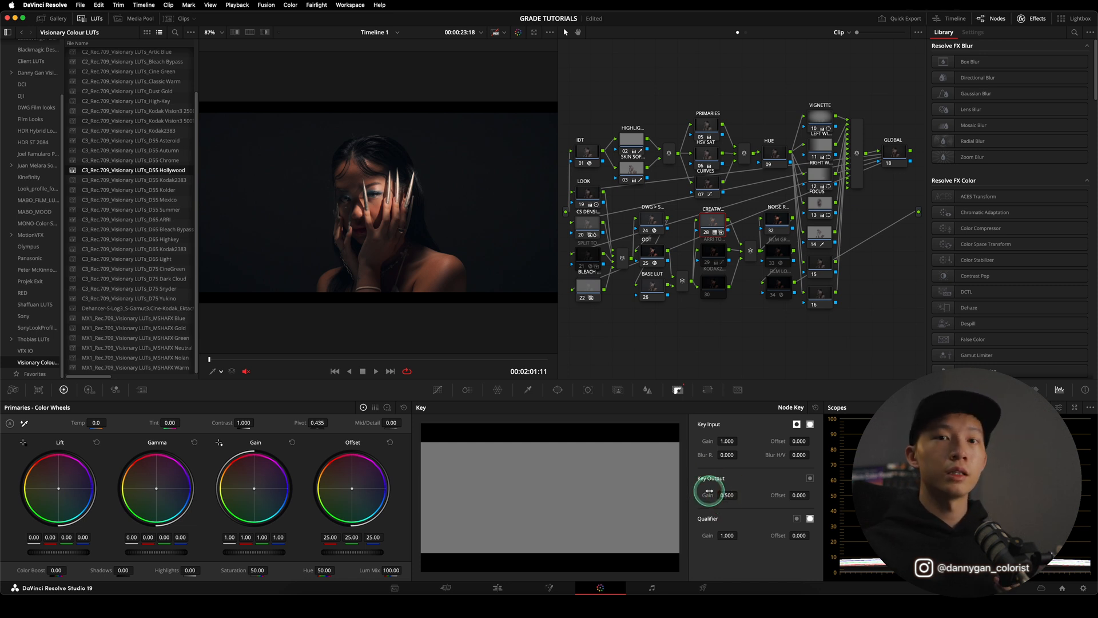
{"action": "left_click", "coordinate": [93, 18]}
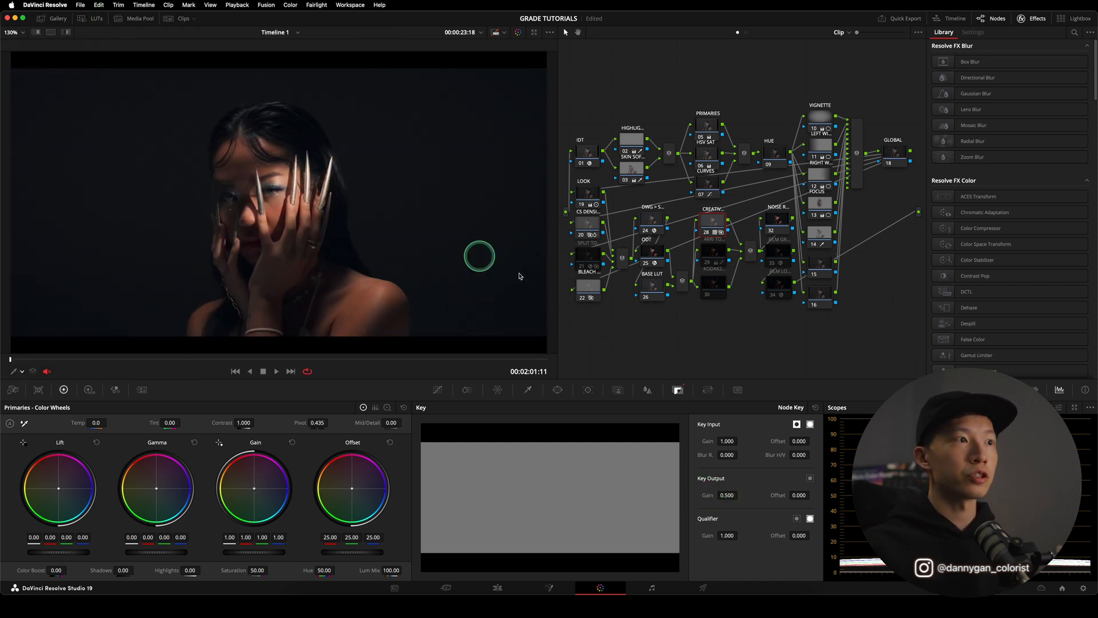
Step: Enable the ARRI TONES node 29 and widen the node graph area
{"action": "left_click", "coordinate": [718, 252]}
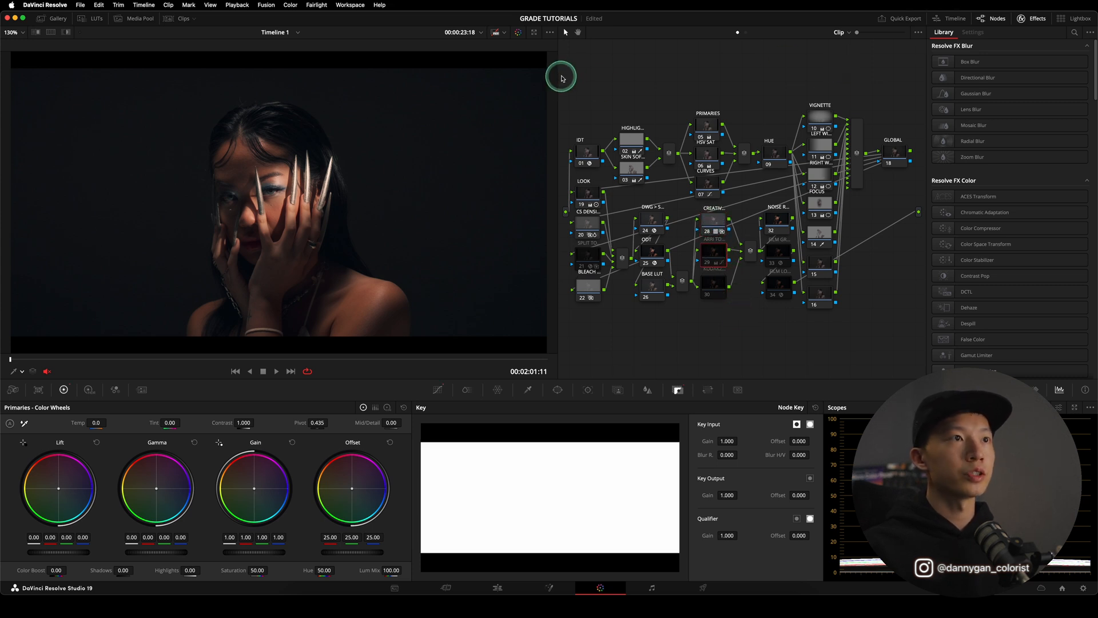
{"action": "left_click_drag", "start_coordinate": [559, 78], "coordinate": [535, 80]}
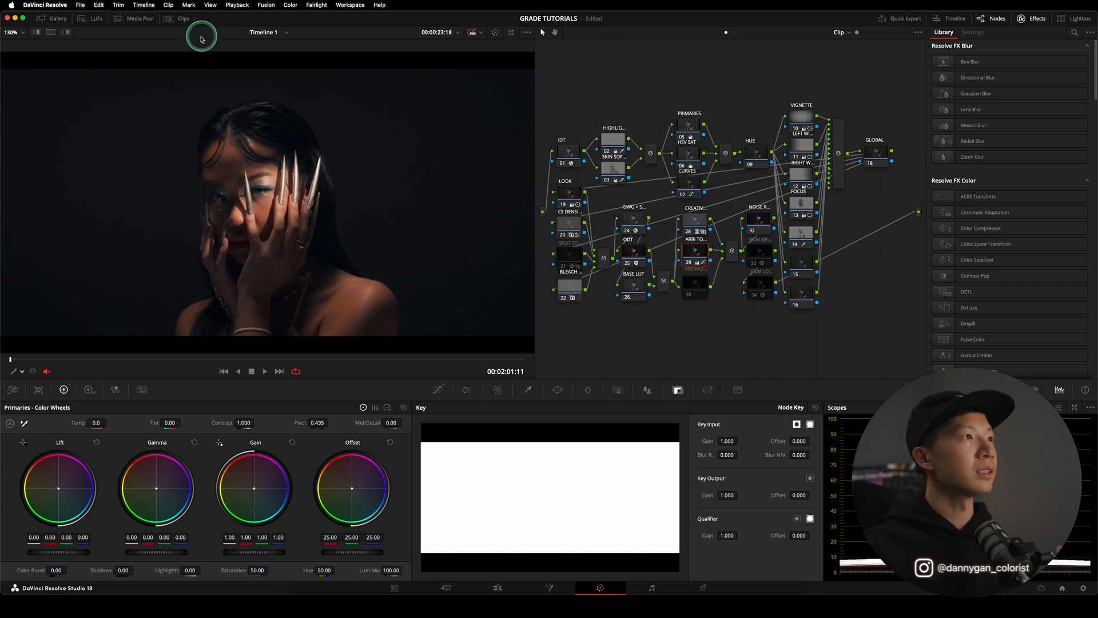
Step: Switch to the clip of cows in a meadow and examine its CST node's color space transform settings
{"action": "left_click", "coordinate": [184, 24]}
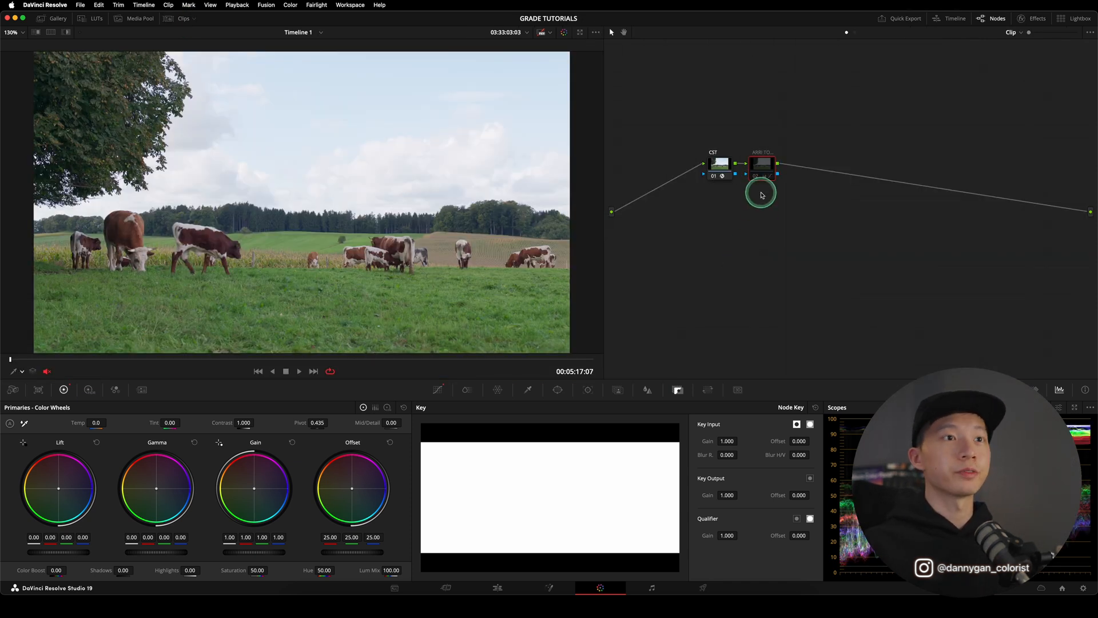
{"action": "left_click", "coordinate": [719, 164]}
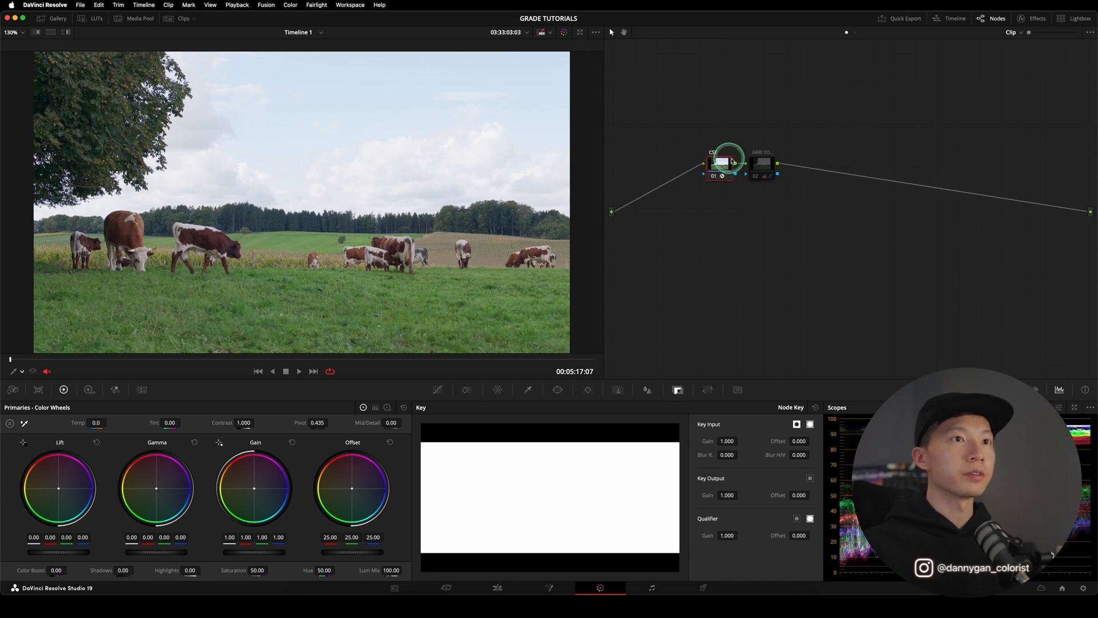
{"action": "left_click", "coordinate": [1025, 23]}
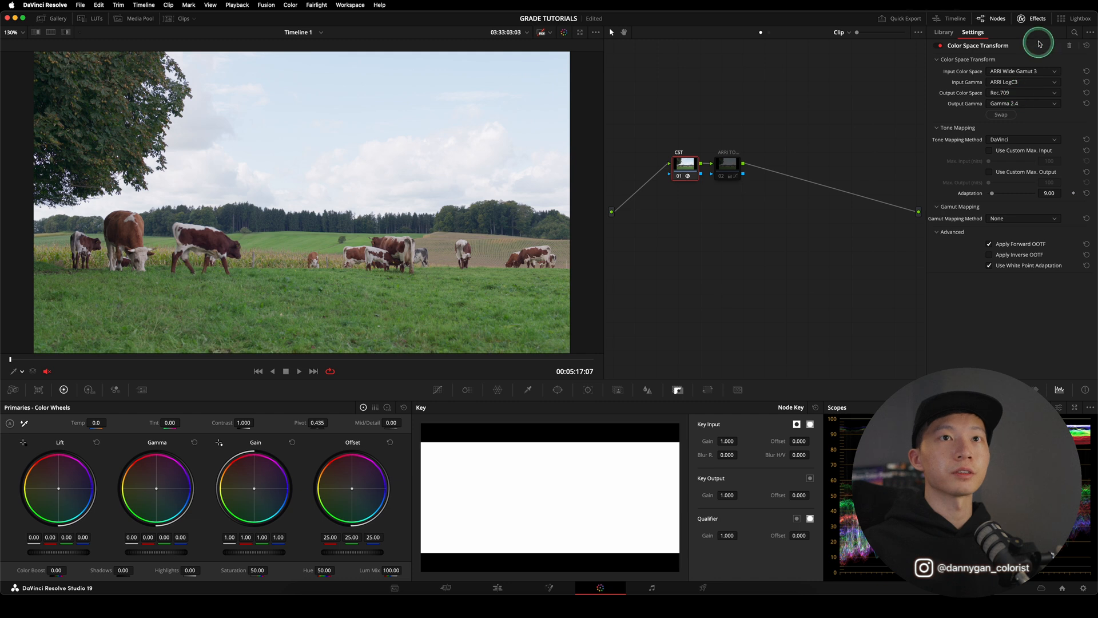
{"action": "left_click", "coordinate": [1033, 18]}
{"action": "left_click", "coordinate": [763, 169]}
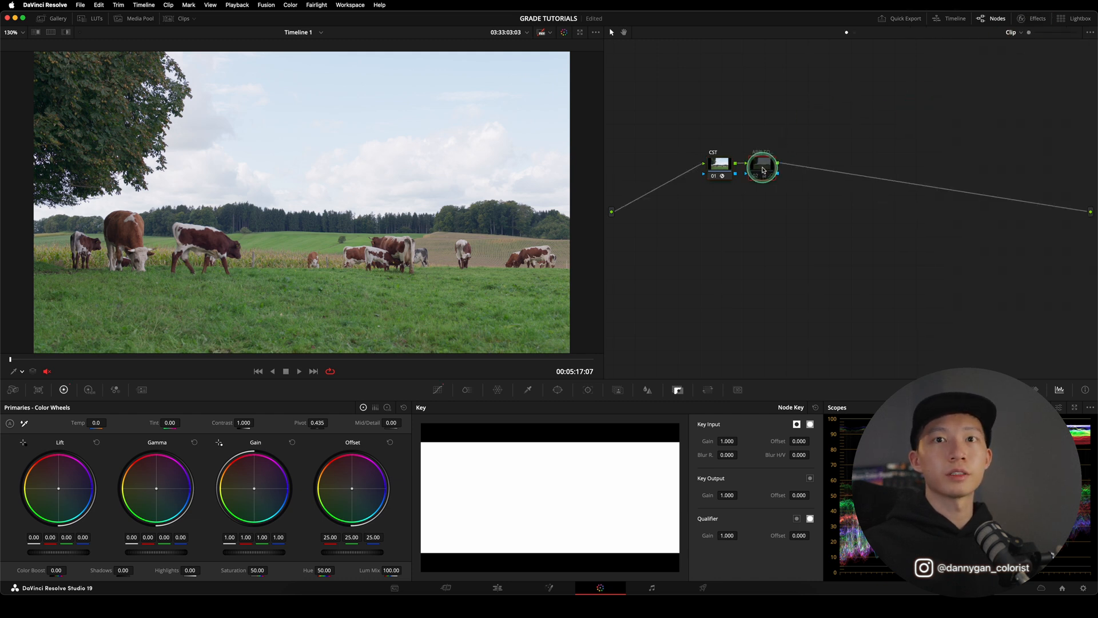
Step: Compare the cow clip with the ARRI TONES node on and off, and examine its Hue Vs Hue, Hue Vs Sat and Hue Vs Lum curves
{"action": "mouse_move", "coordinate": [763, 169]}
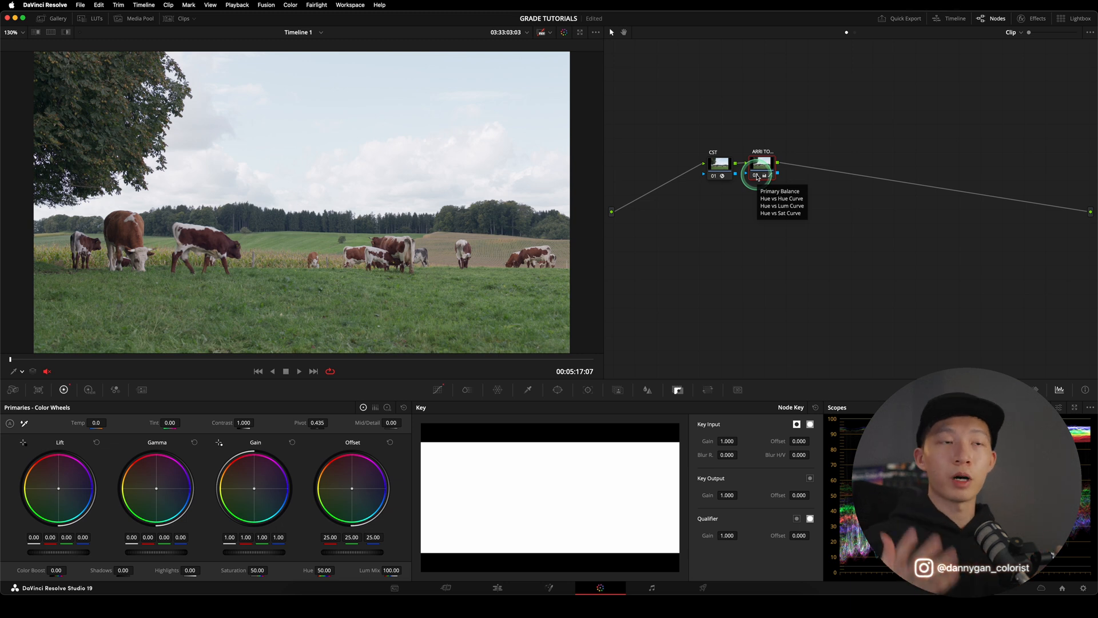
{"action": "left_click", "coordinate": [758, 177]}
{"action": "left_click", "coordinate": [708, 408]}
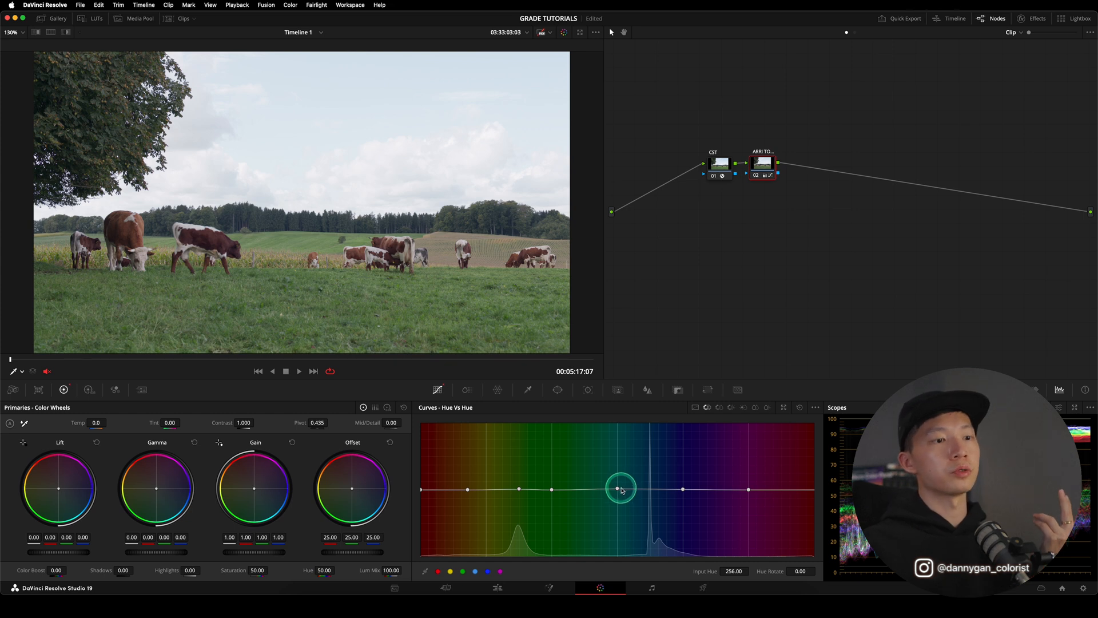
{"action": "left_click", "coordinate": [717, 408]}
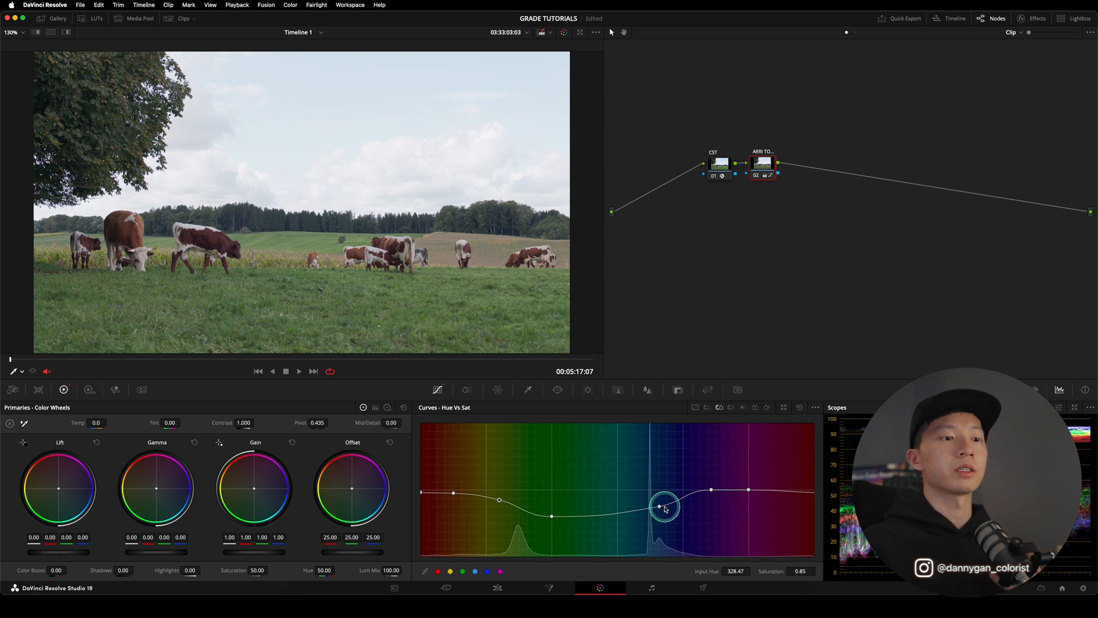
{"action": "left_click", "coordinate": [731, 406]}
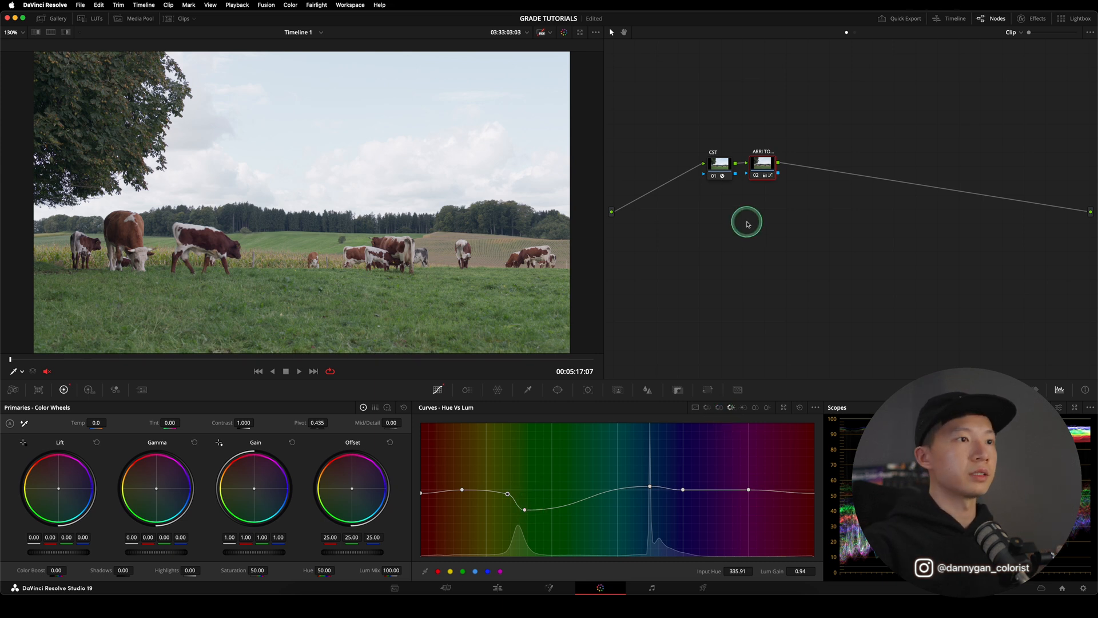
{"action": "key", "text": "ctrl+d"}
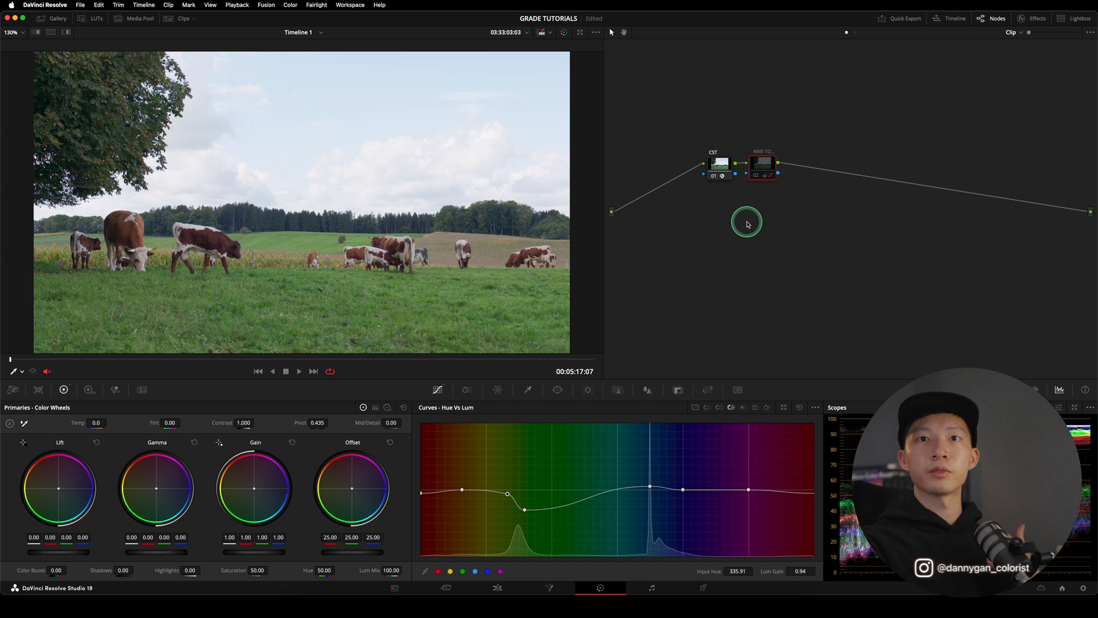
Step: Compare the portrait with the KODAK2383 node 30 on and off, set its key output gain to 0.500 and leave it disabled
{"action": "key", "text": "ctrl+d"}
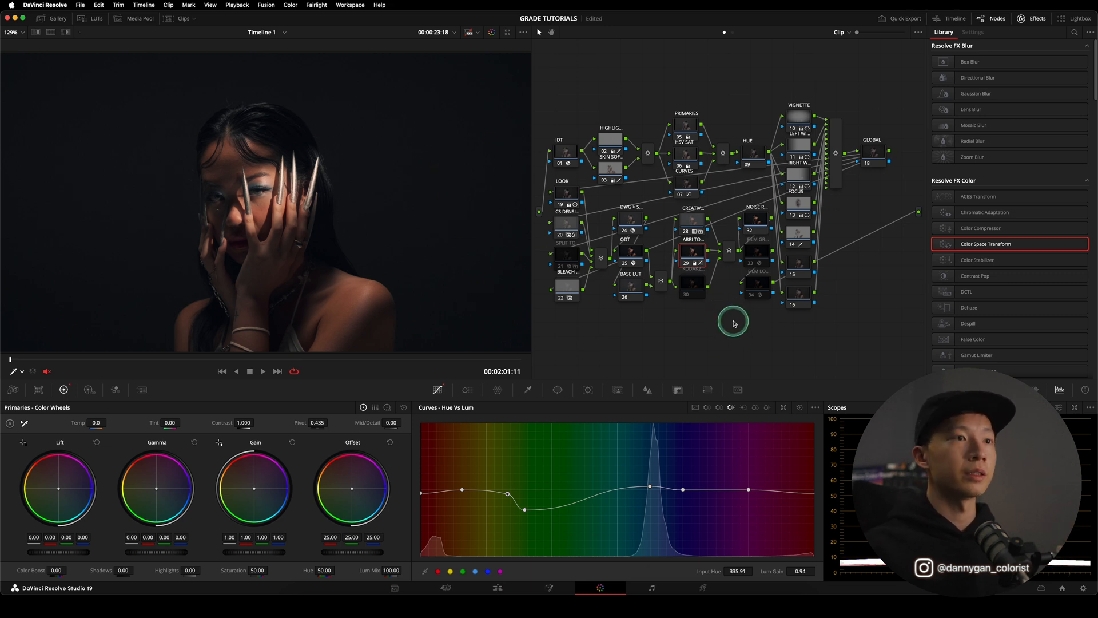
{"action": "left_click", "coordinate": [690, 280]}
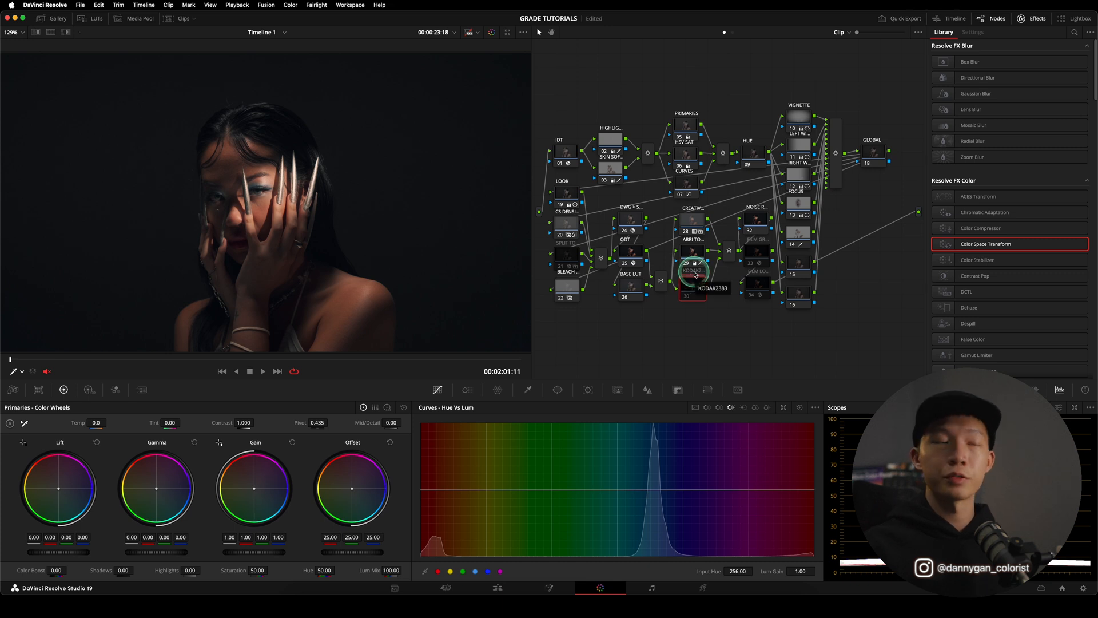
{"action": "key", "text": "ctrl+d"}
{"action": "key", "text": "ctrl+d"}
{"action": "key", "text": "ctrl+d"}
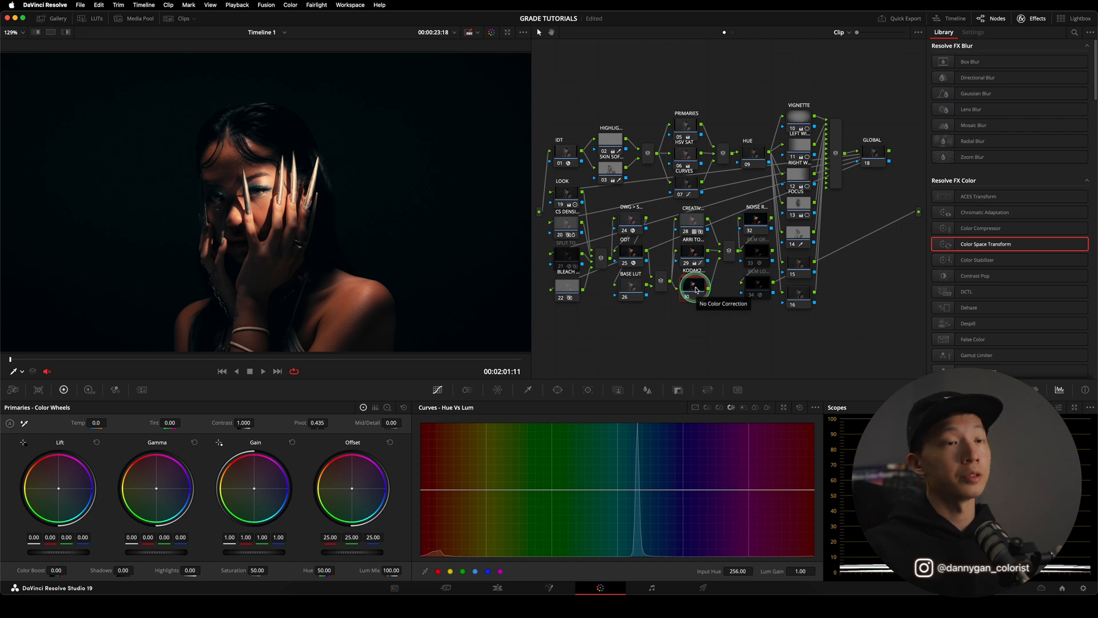
{"action": "left_click", "coordinate": [678, 390]}
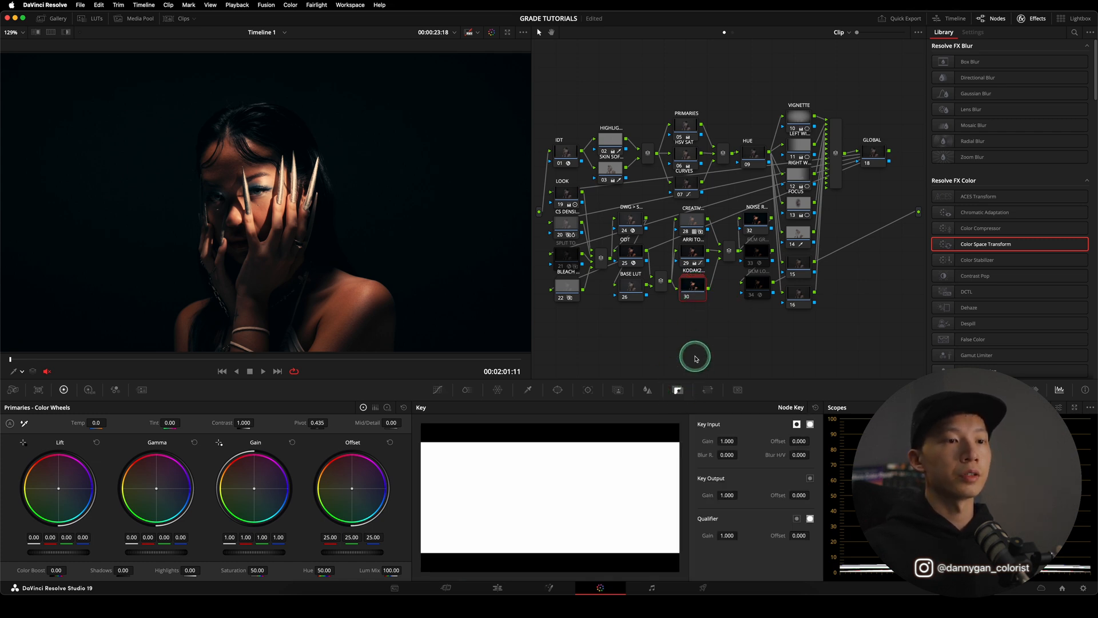
{"action": "left_click", "coordinate": [726, 495]}
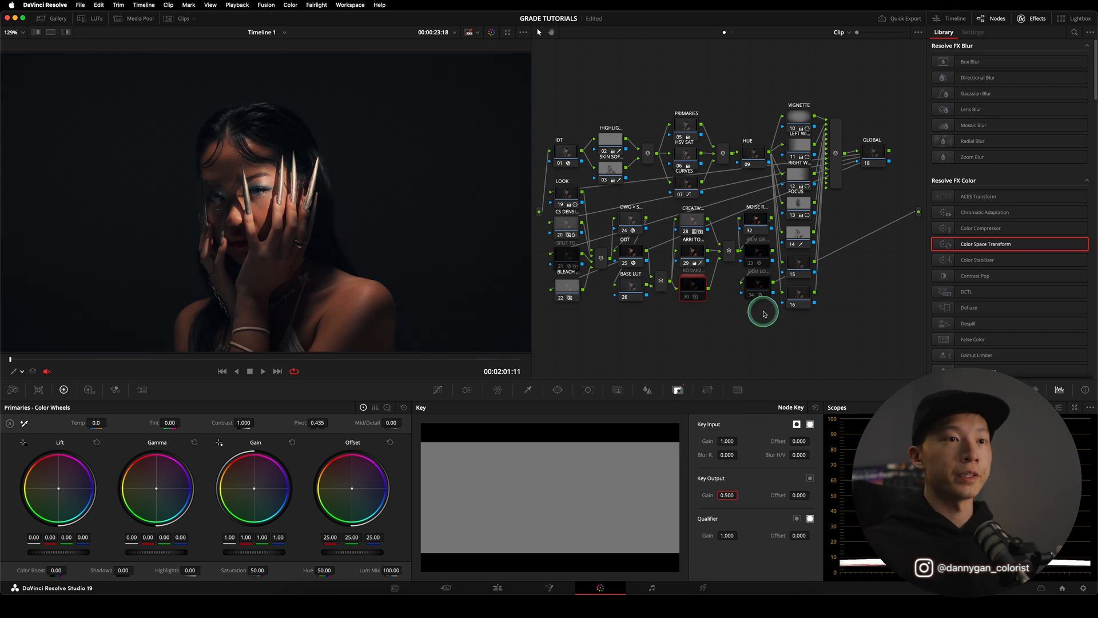
{"action": "left_click_drag", "start_coordinate": [694, 331], "coordinate": [707, 206]}
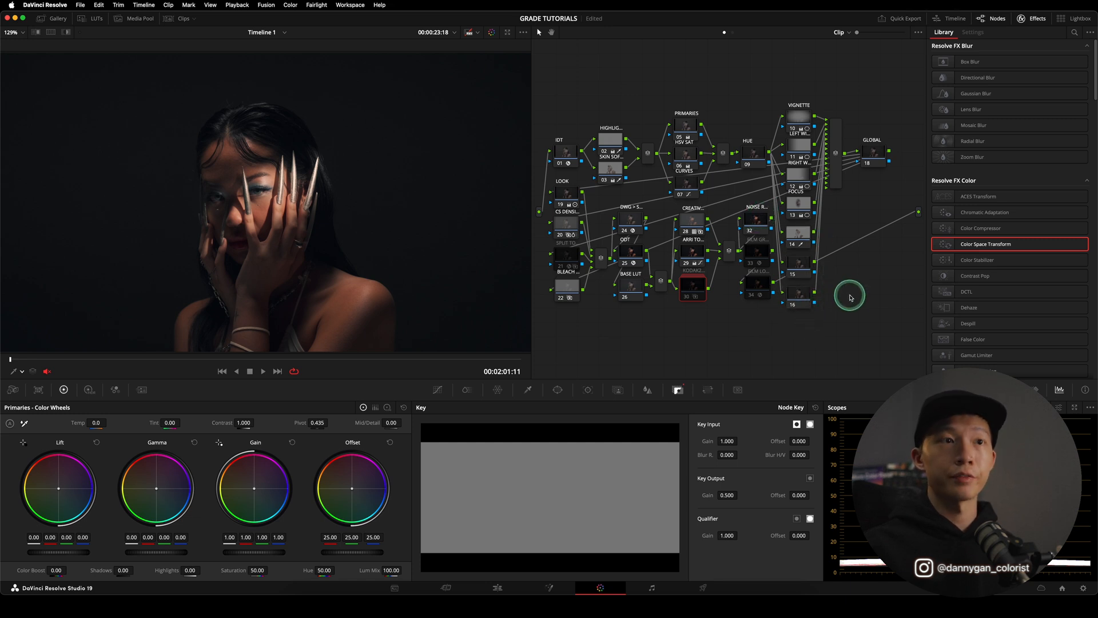
Step: Check the Motion Effects settings for the noise reduction node 32 and apply Neat Video's Reduce Noise v5 to it
{"action": "left_click", "coordinate": [755, 220]}
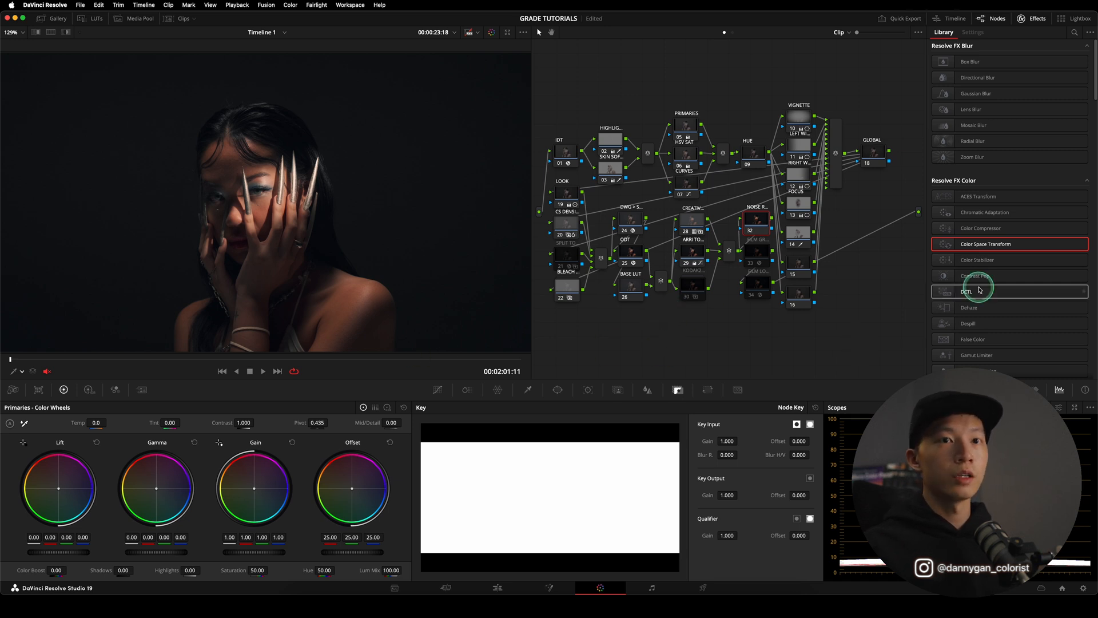
{"action": "left_click", "coordinate": [142, 390]}
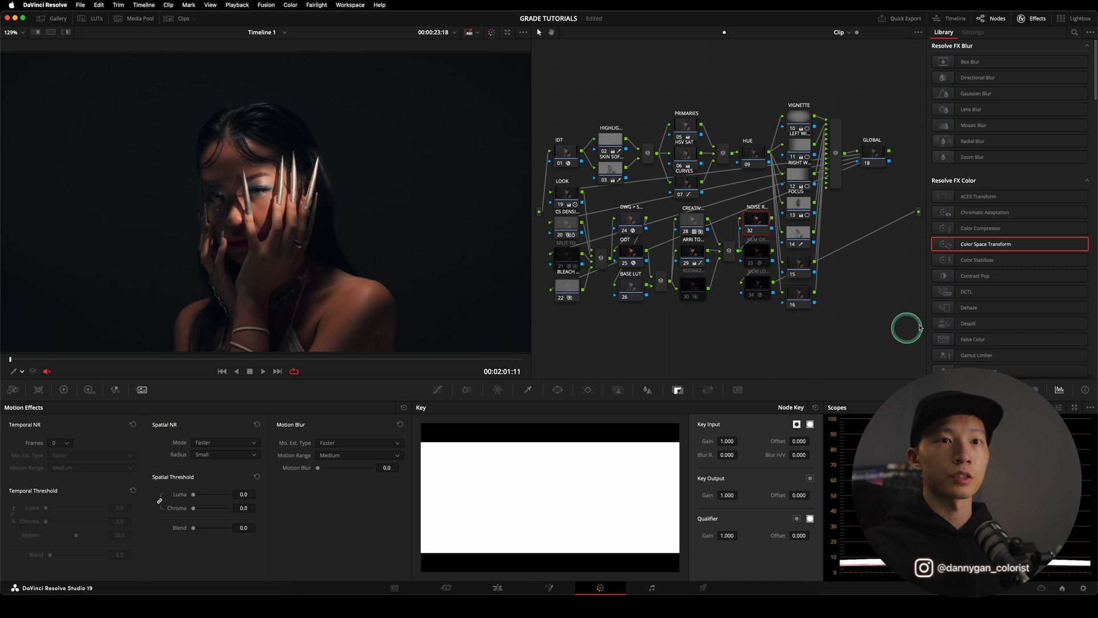
{"action": "scroll", "coordinate": [1044, 286], "scroll_direction": "down", "scroll_amount": 15}
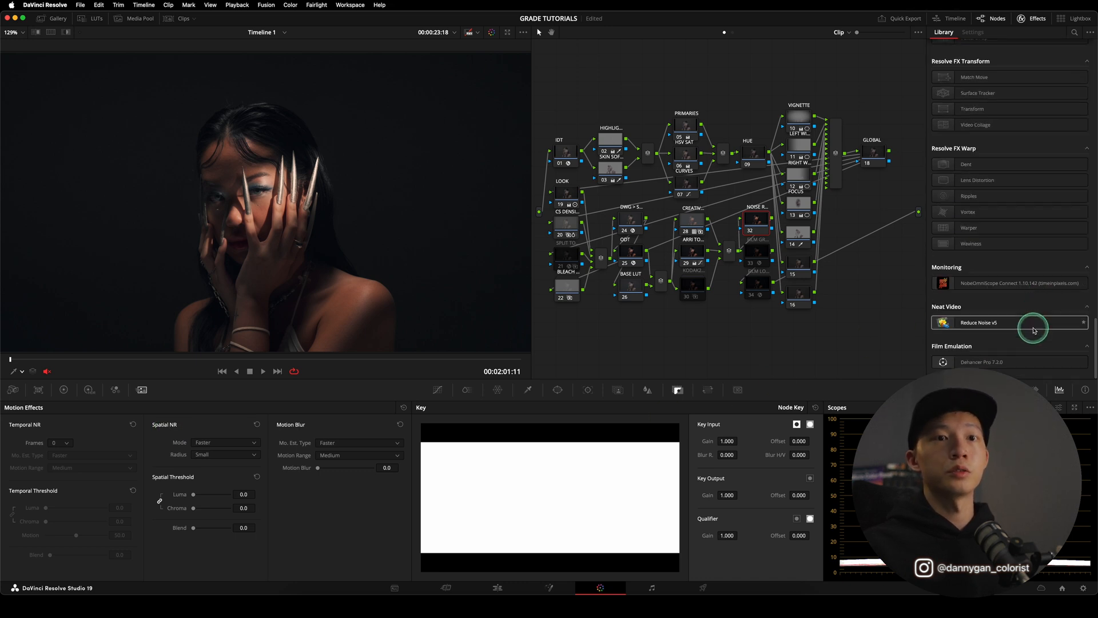
{"action": "left_click_drag", "start_coordinate": [1032, 327], "coordinate": [764, 226]}
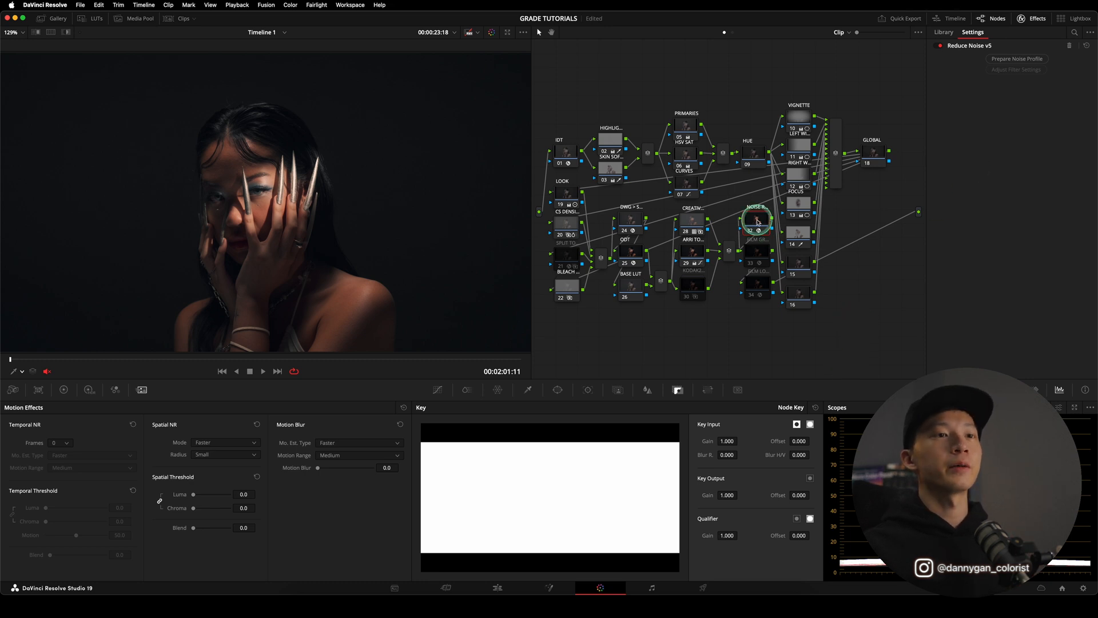
{"action": "right_click", "coordinate": [758, 222]}
{"action": "left_click", "coordinate": [758, 225]}
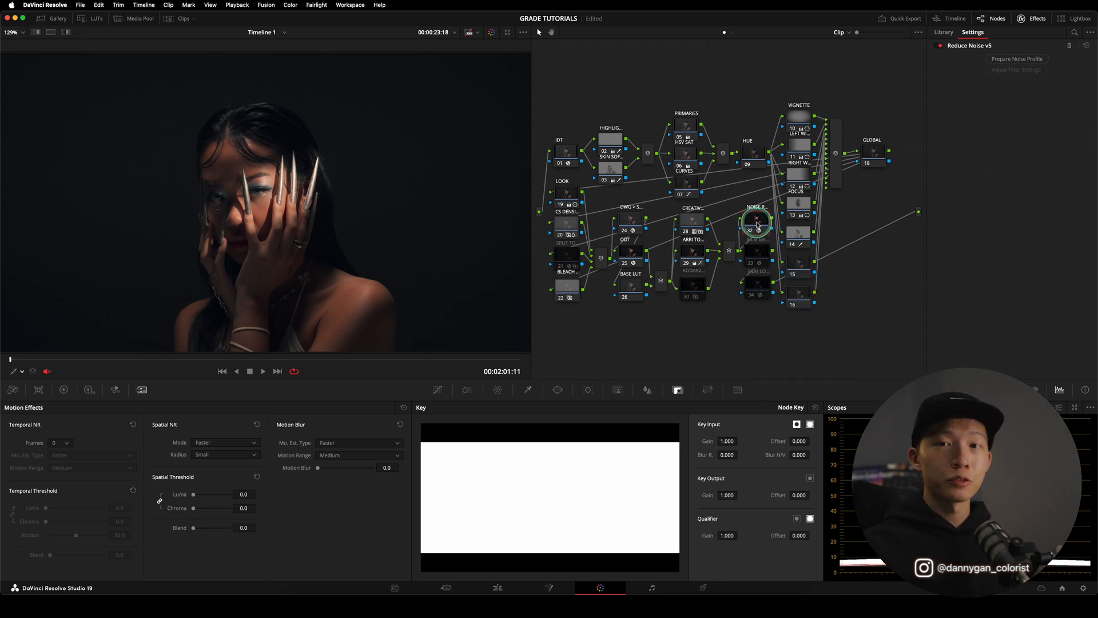
{"action": "left_click", "coordinate": [565, 155]}
{"action": "left_click", "coordinate": [759, 220]}
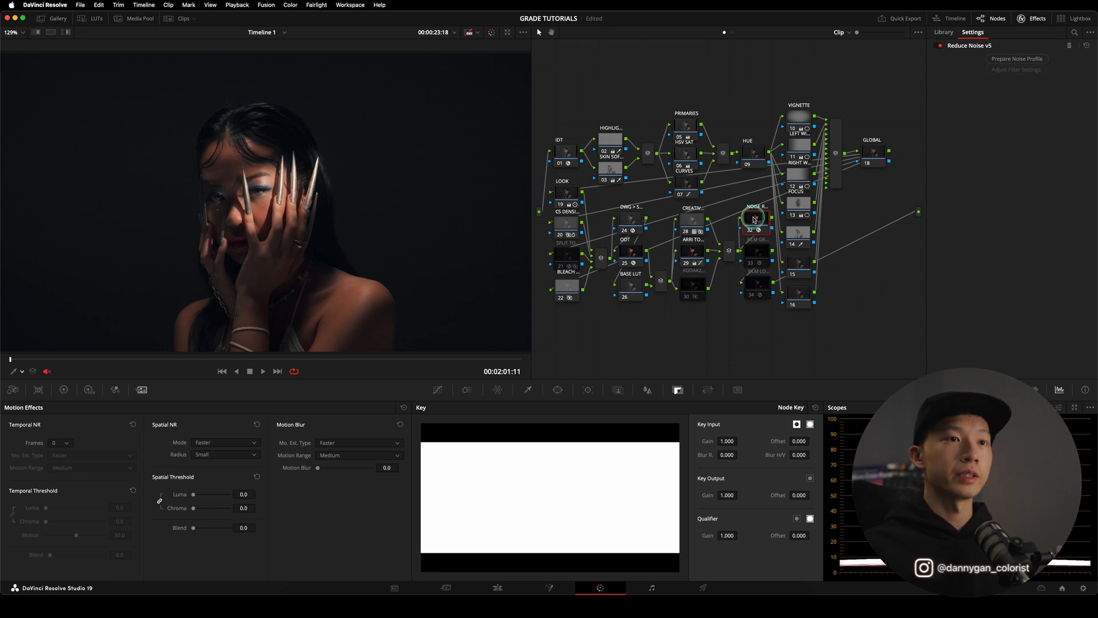
Step: Enable the film grain node 33 and the film look node 34
{"action": "left_click", "coordinate": [758, 254]}
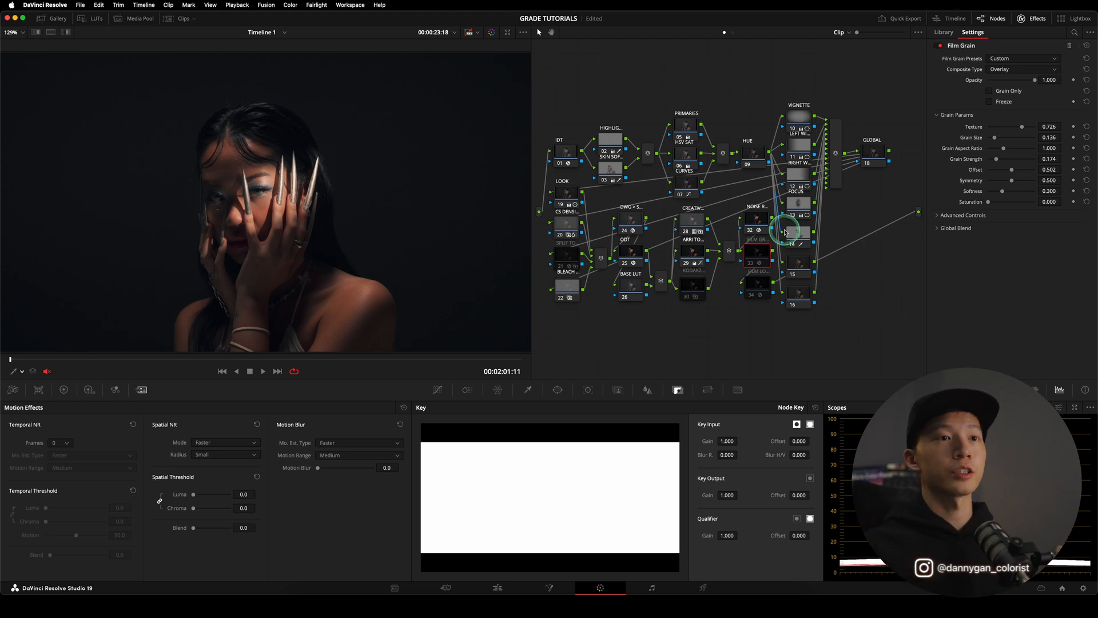
{"action": "key", "text": "super+d"}
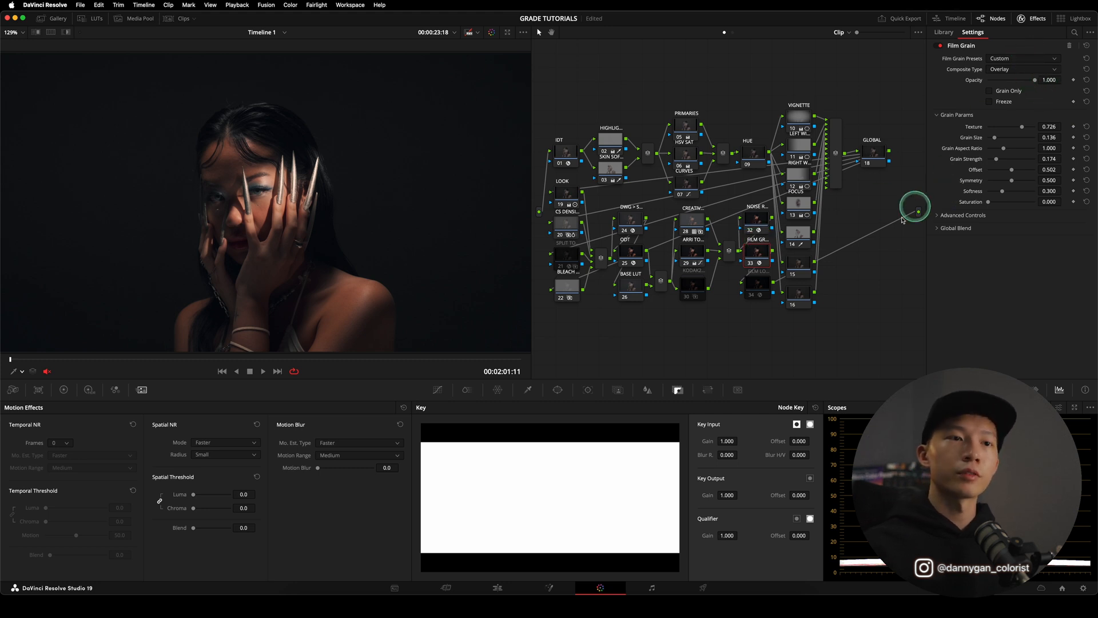
{"action": "left_click", "coordinate": [758, 284]}
{"action": "key", "text": "super+d"}
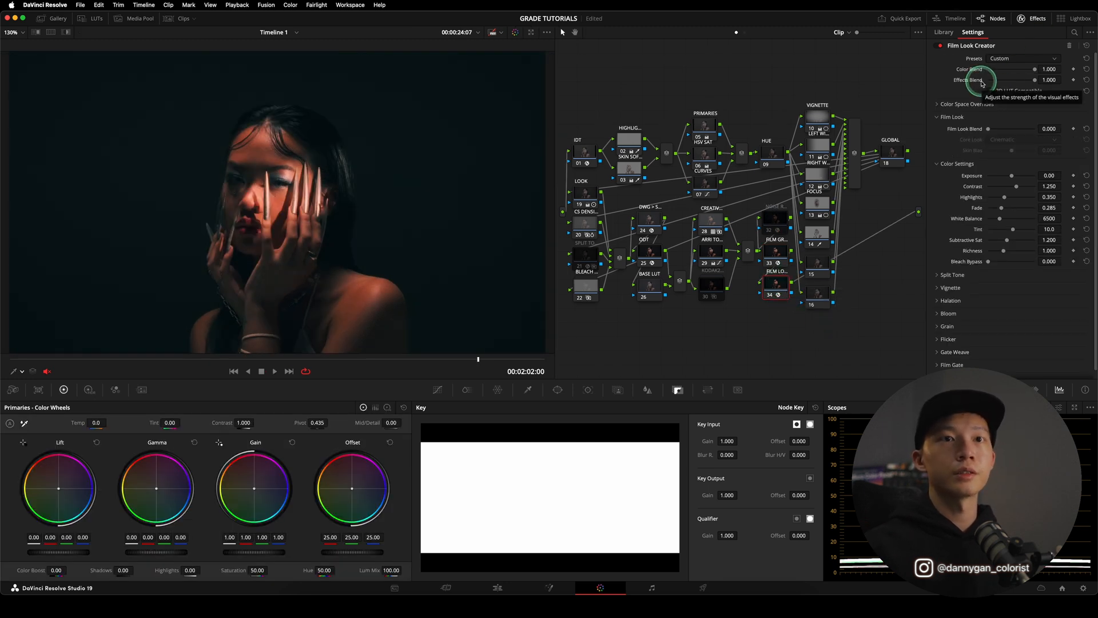
Step: Examine the Film Look Creator's Color Space Overrides, Vignette, Halation, Bloom and Grain settings on node 34
{"action": "left_click", "coordinate": [976, 101]}
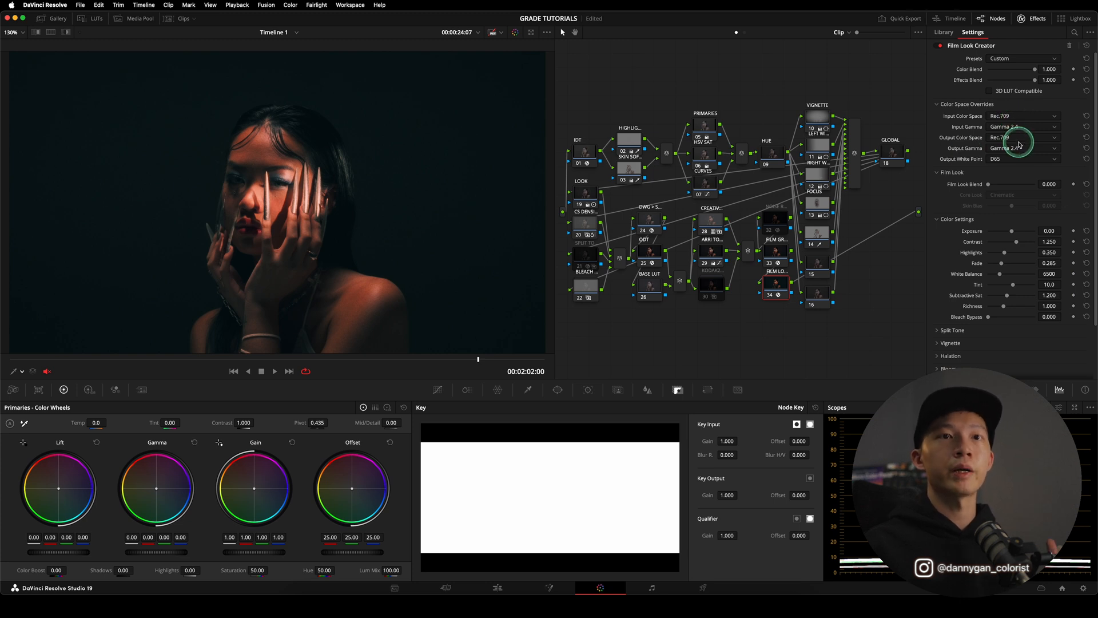
{"action": "scroll", "coordinate": [978, 206], "scroll_direction": "down", "scroll_amount": 3}
{"action": "left_click", "coordinate": [940, 285]}
{"action": "scroll", "coordinate": [941, 291], "scroll_direction": "down", "scroll_amount": 2}
{"action": "left_click", "coordinate": [941, 294]}
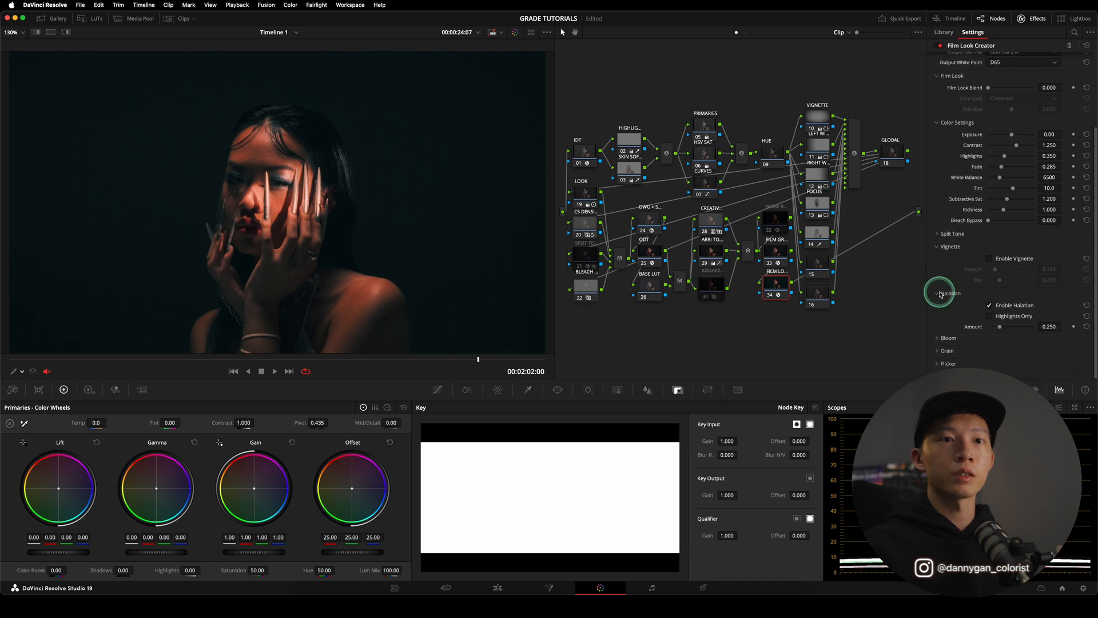
{"action": "scroll", "coordinate": [941, 293], "scroll_direction": "down", "scroll_amount": 3}
{"action": "left_click", "coordinate": [956, 309]}
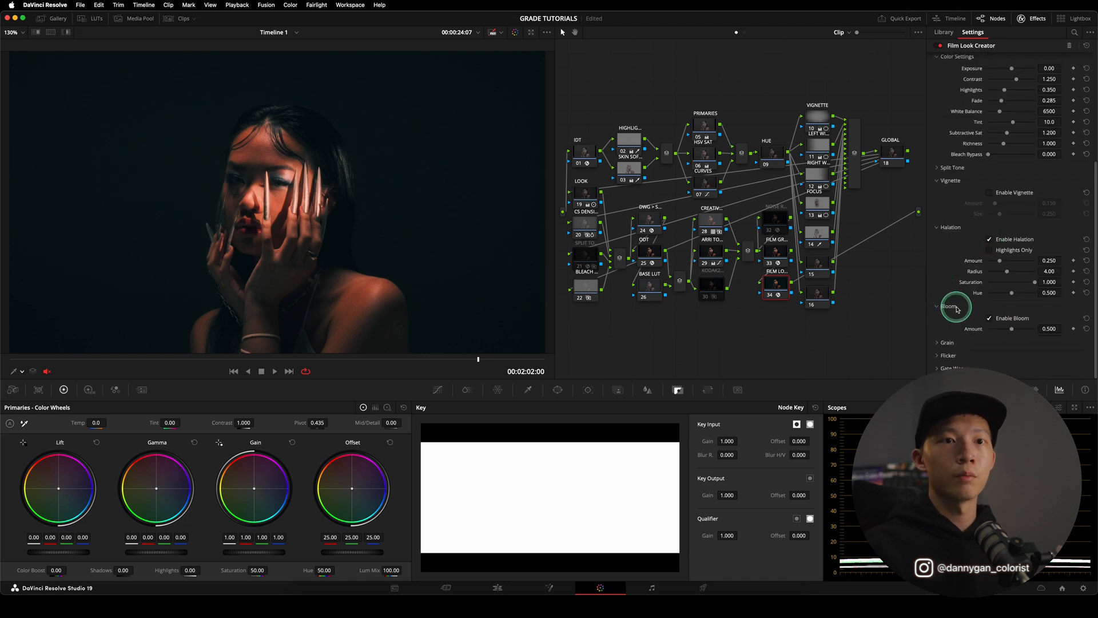
{"action": "scroll", "coordinate": [949, 315], "scroll_direction": "down", "scroll_amount": 2}
{"action": "left_click", "coordinate": [943, 320]}
{"action": "scroll", "coordinate": [949, 297], "scroll_direction": "down", "scroll_amount": 3}
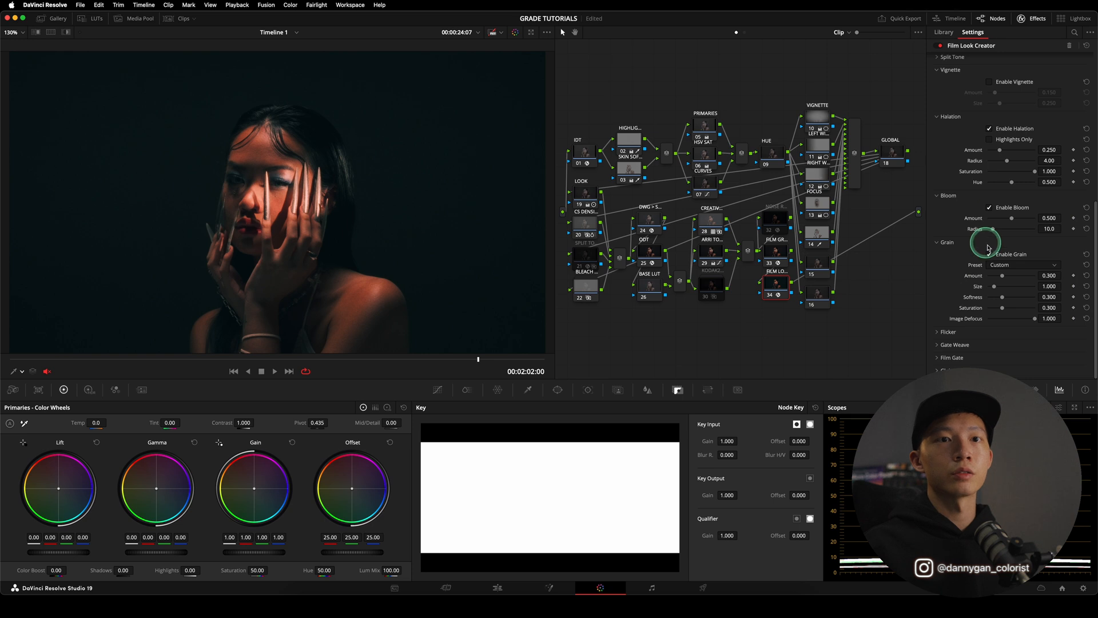
Step: Close the effects library and disable the film look node 34
{"action": "left_click", "coordinate": [770, 294]}
{"action": "left_click", "coordinate": [770, 294]}
{"action": "left_click", "coordinate": [783, 319]}
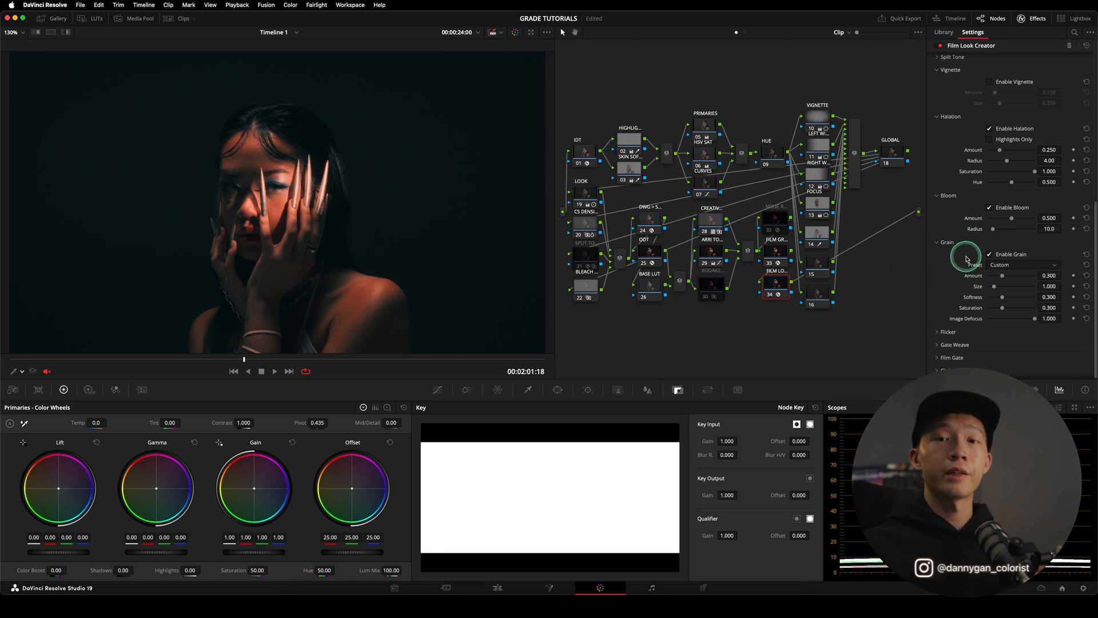
{"action": "left_click", "coordinate": [1032, 19]}
{"action": "left_click_drag", "start_coordinate": [1006, 85], "coordinate": [618, 348]}
{"action": "left_click", "coordinate": [804, 294]}
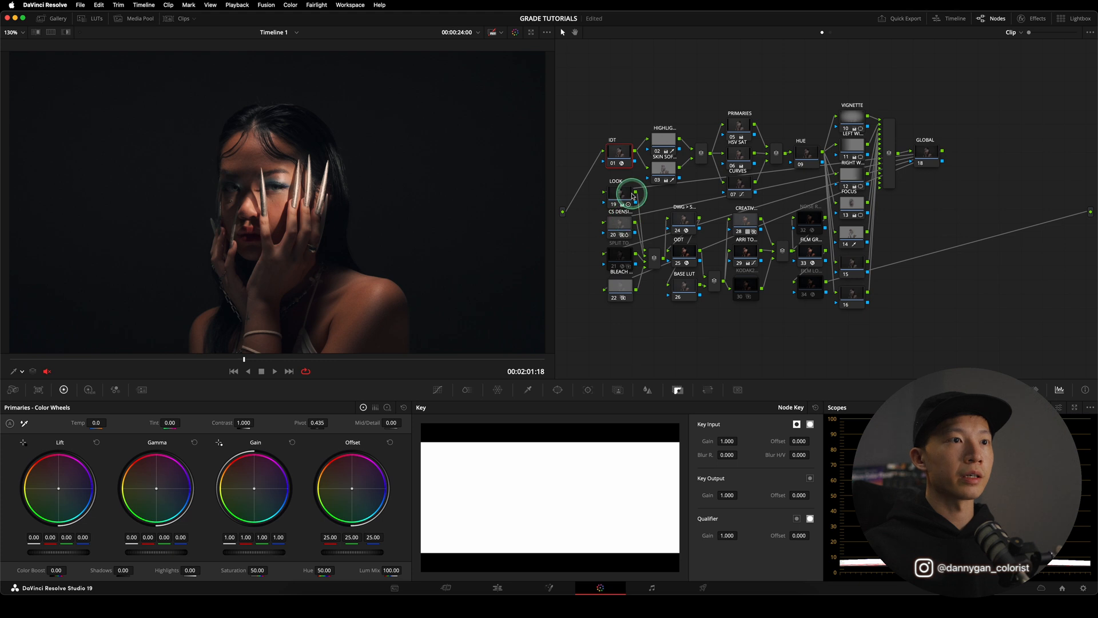
Step: Step the selection back and forth through the nodes of the tree, finishing on the right window node 12
{"action": "key", "text": "alt+shift+apostrophe"}
{"action": "key", "text": "alt+shift+apostrophe"}
{"action": "key", "text": "alt+shift+apostrophe"}
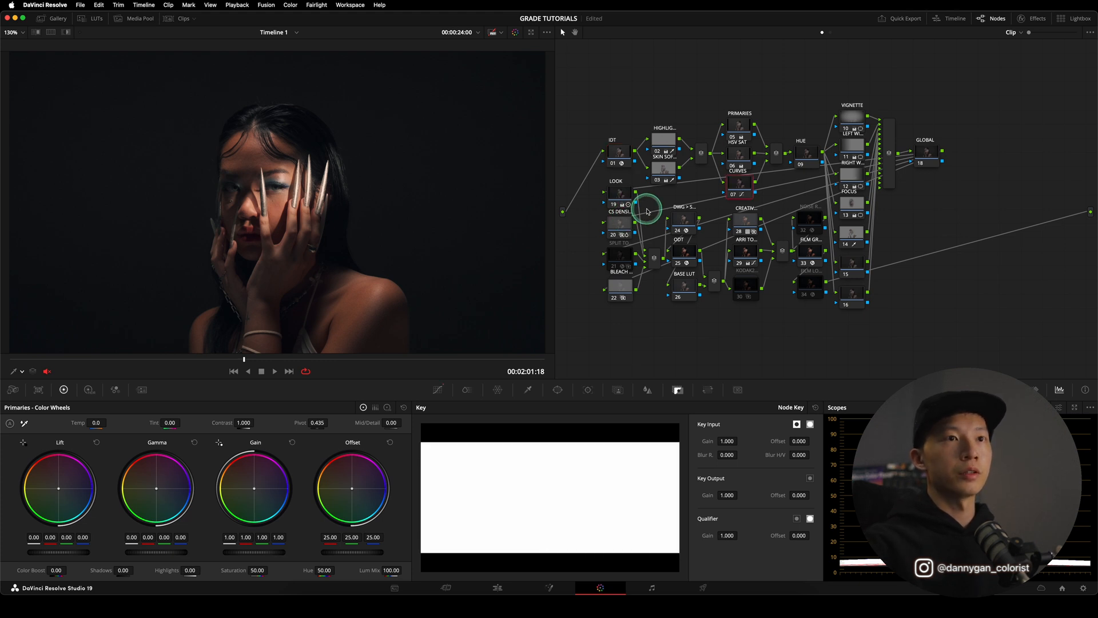
{"action": "key", "text": "alt+shift+apostrophe"}
{"action": "key", "text": "alt+shift+apostrophe"}
{"action": "key", "text": "alt+shift+apostrophe"}
{"action": "key", "text": "alt+shift+apostrophe"}
{"action": "key", "text": "alt+shift+apostrophe"}
{"action": "key", "text": "alt+shift+apostrophe"}
{"action": "key", "text": "alt+shift+apostrophe"}
{"action": "key", "text": "alt+shift+apostrophe"}
{"action": "key", "text": "alt+shift+apostrophe"}
{"action": "key", "text": "alt+shift+apostrophe"}
{"action": "key", "text": "alt+shift+apostrophe"}
{"action": "key", "text": "alt+shift+apostrophe"}
{"action": "key", "text": "alt+shift+apostrophe"}
{"action": "key", "text": "alt+shift+apostrophe"}
{"action": "key", "text": "alt+shift+apostrophe"}
{"action": "key", "text": "alt+shift+apostrophe"}
{"action": "key", "text": "alt+shift+apostrophe"}
{"action": "key", "text": "alt+shift+apostrophe"}
{"action": "key", "text": "alt+shift+apostrophe"}
{"action": "key", "text": "alt+shift+apostrophe"}
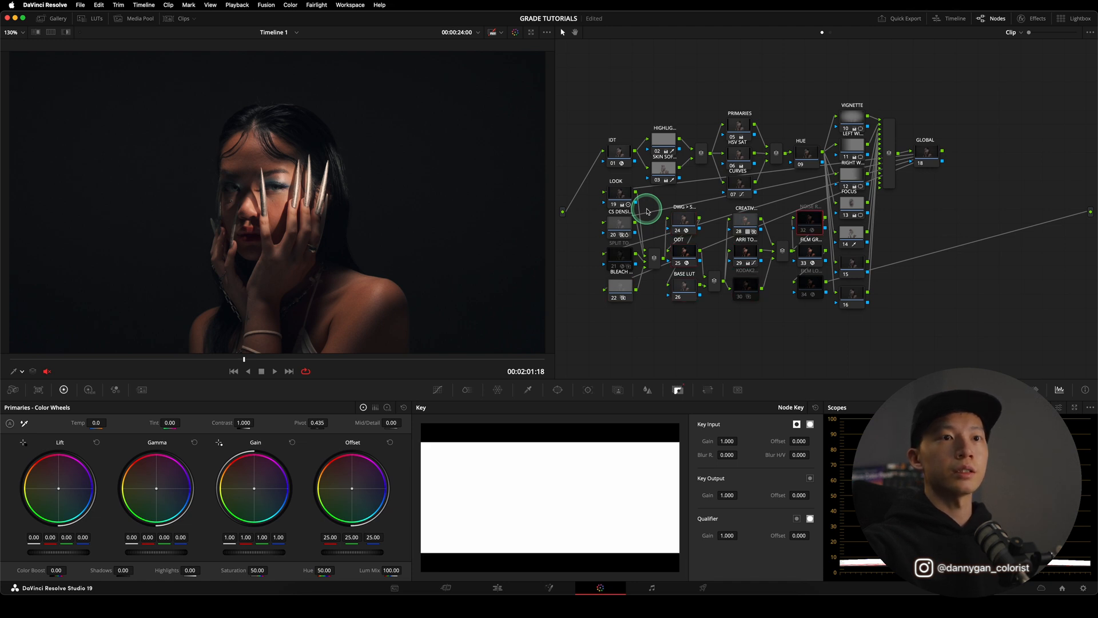
{"action": "key", "text": "alt+shift+apostrophe"}
{"action": "key", "text": "alt+shift+apostrophe"}
{"action": "key", "text": "alt+shift+apostrophe"}
{"action": "key", "text": "alt+shift+apostrophe"}
{"action": "key", "text": "alt+shift+apostrophe"}
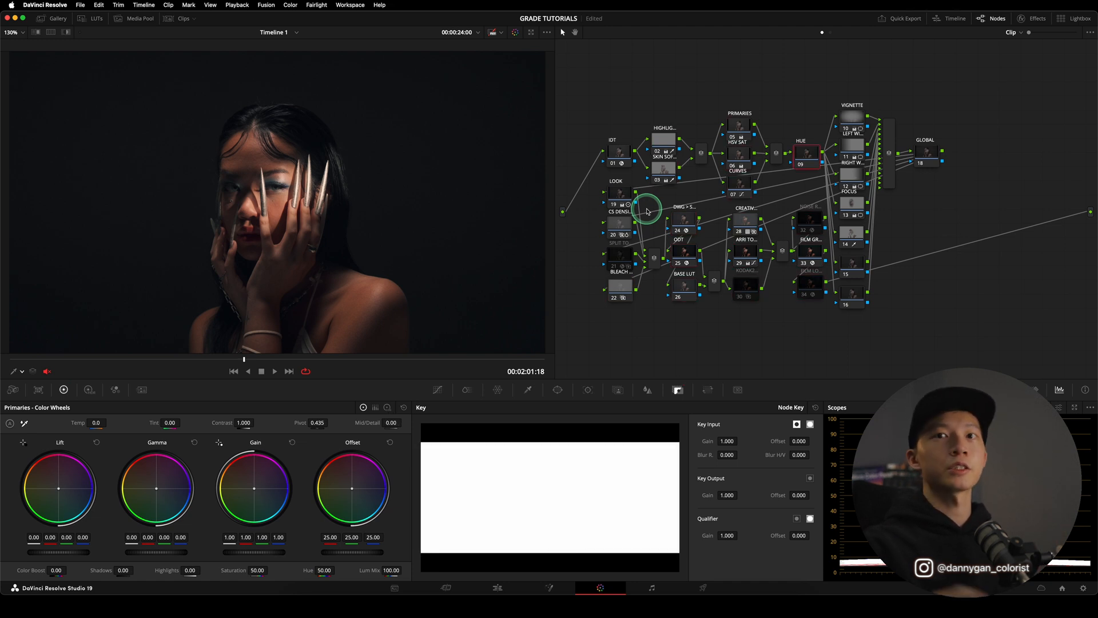
{"action": "key", "text": "alt+shift+apostrophe"}
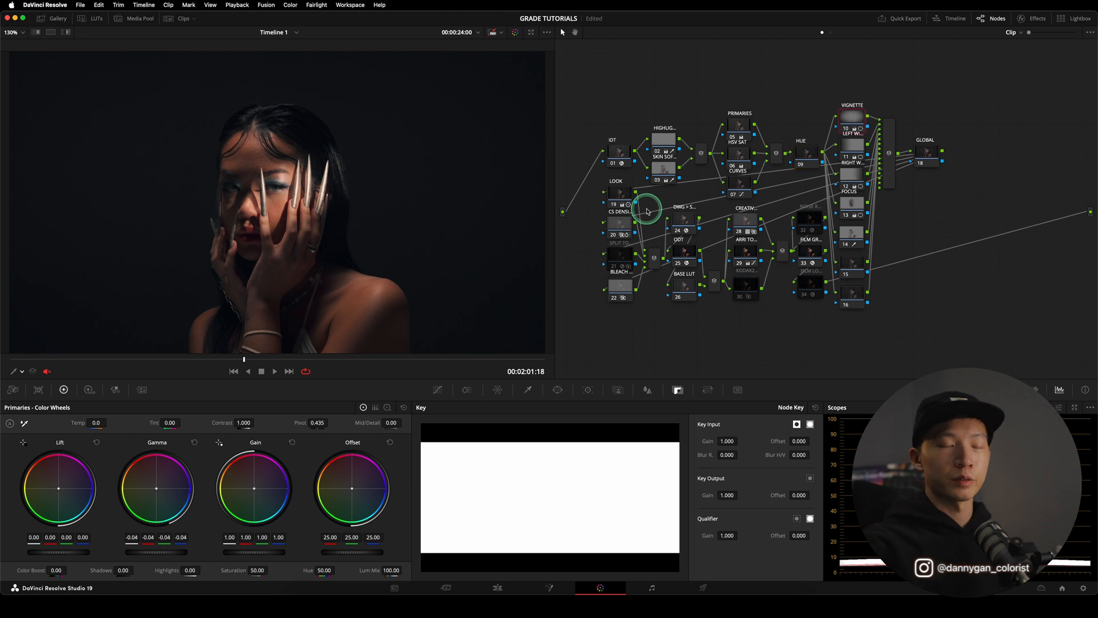
{"action": "key", "text": "alt+shift+apostrophe"}
{"action": "key", "text": "alt+shift+apostrophe"}
{"action": "key", "text": "alt+shift+semicolon"}
{"action": "key", "text": "alt+shift+semicolon"}
{"action": "key", "text": "alt+shift+semicolon"}
{"action": "key", "text": "alt+shift+apostrophe"}
{"action": "key", "text": "alt+shift+apostrophe"}
{"action": "key", "text": "alt+shift+apostrophe"}
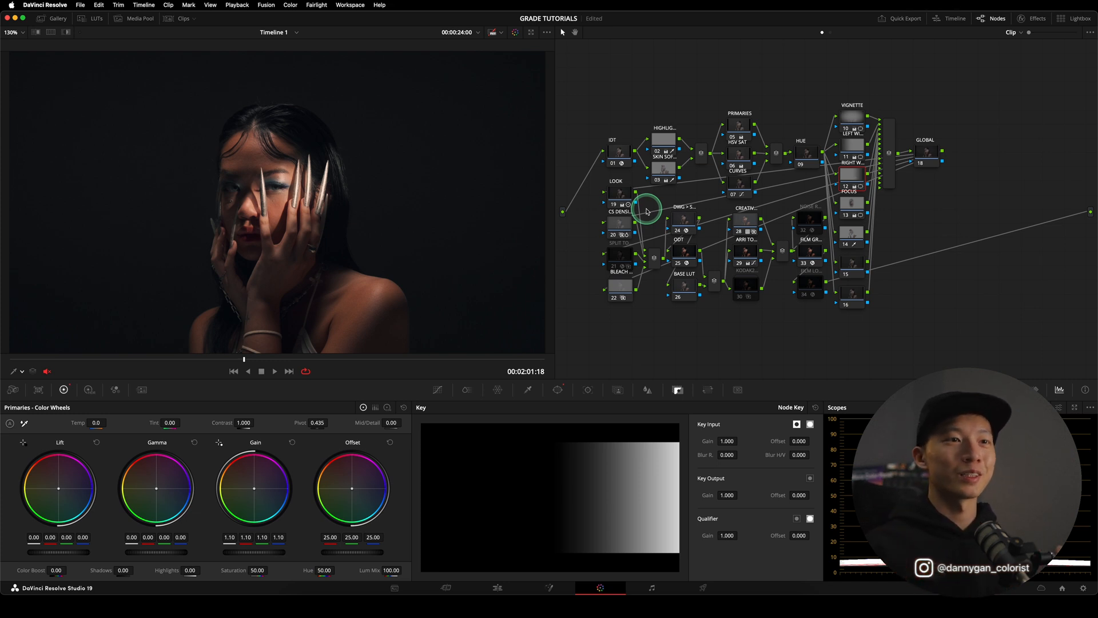
{"action": "left_click_drag", "start_coordinate": [958, 126], "coordinate": [593, 347]}
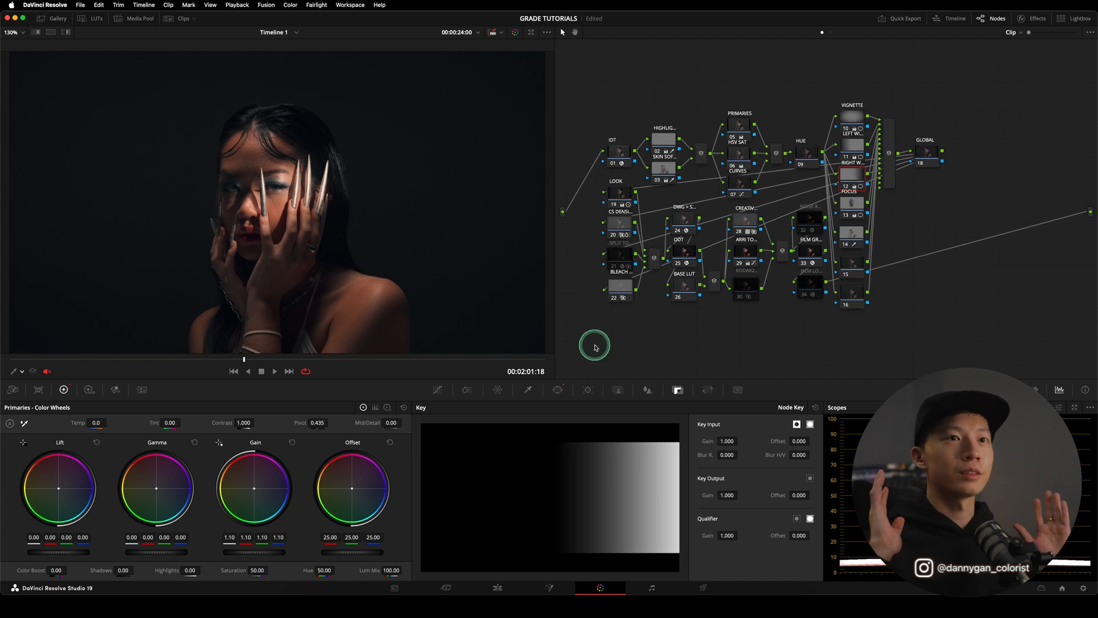